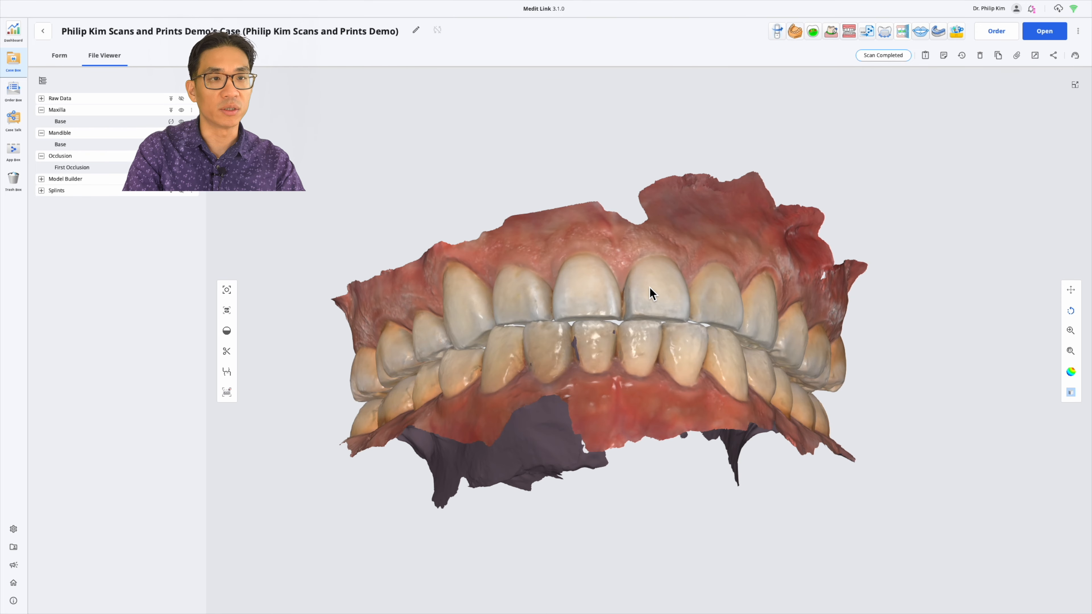
- Examine the occluded maxilla and mandible scans from the front and from below
right_click_drag(621, 276, 621, 314)
right_click_drag(783, 290, 565, 261)
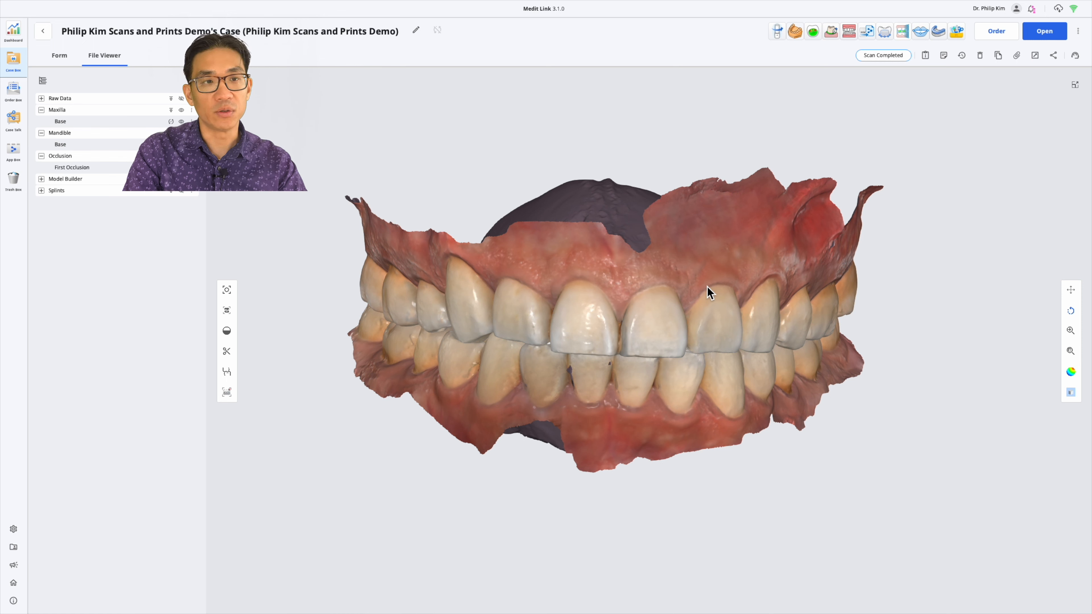
right_click_drag(692, 345, 668, 309)
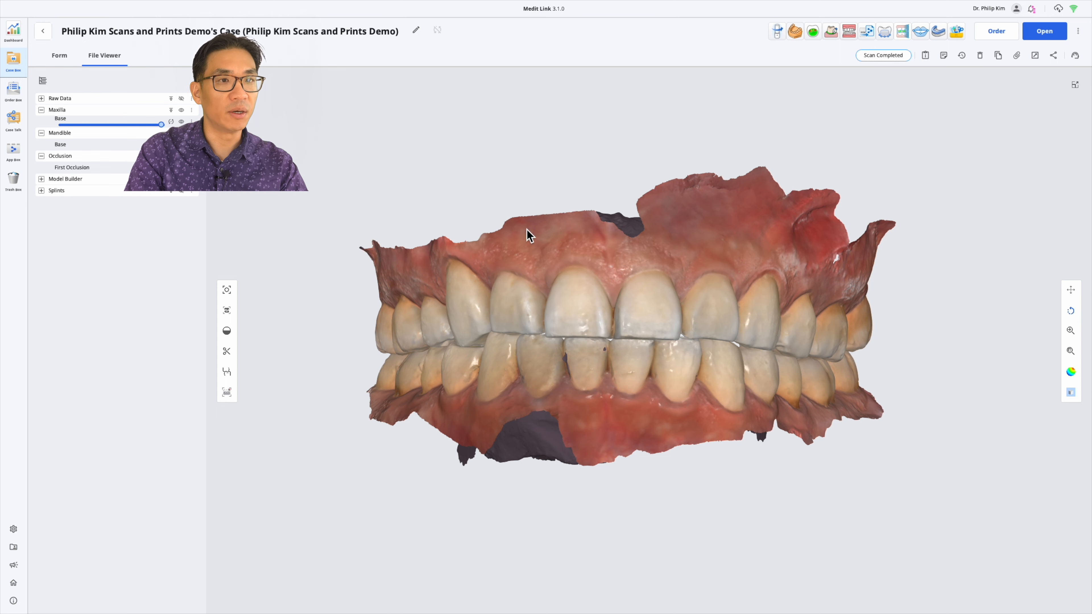
middle_click_drag(637, 237, 646, 239)
right_click_drag(646, 239, 603, 367)
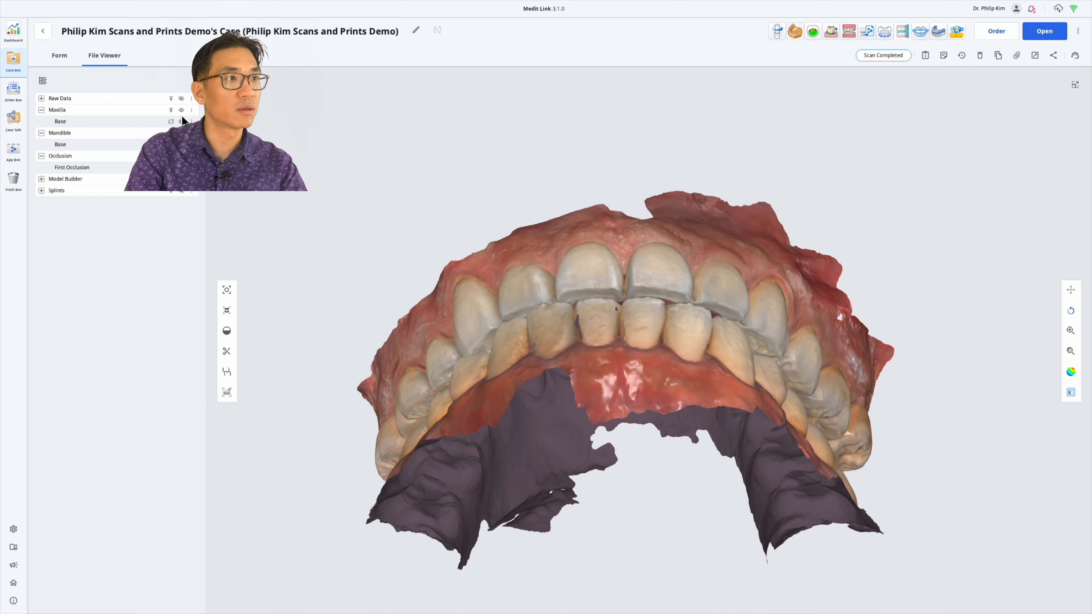
- Hide the mandible scan to examine the maxilla on its own, and show the mandible again
left_click(181, 133)
middle_click_drag(629, 424, 598, 418)
right_click_drag(598, 418, 575, 422)
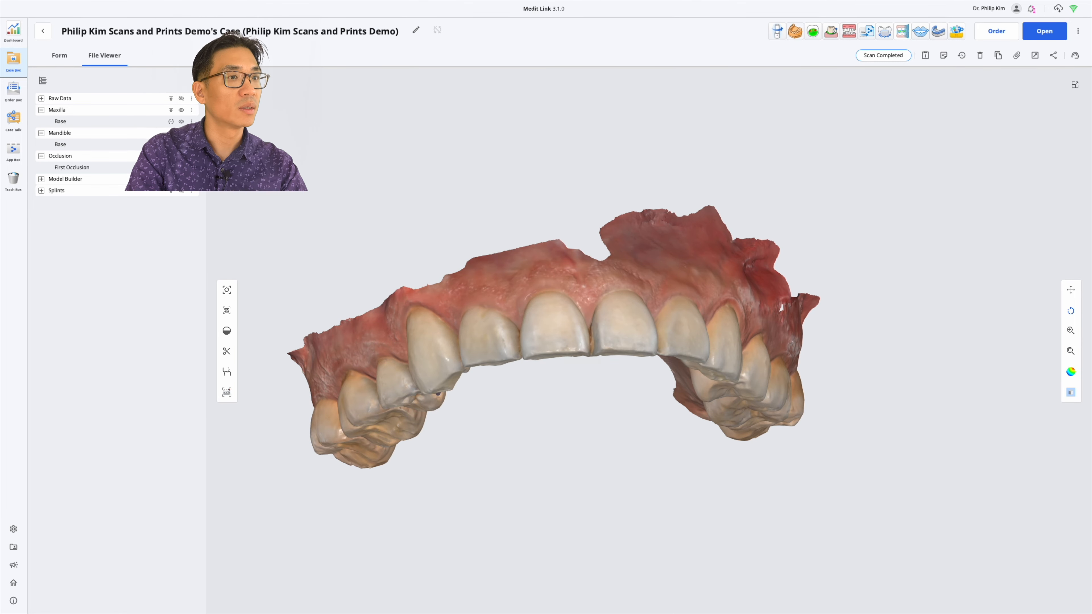
left_click(181, 133)
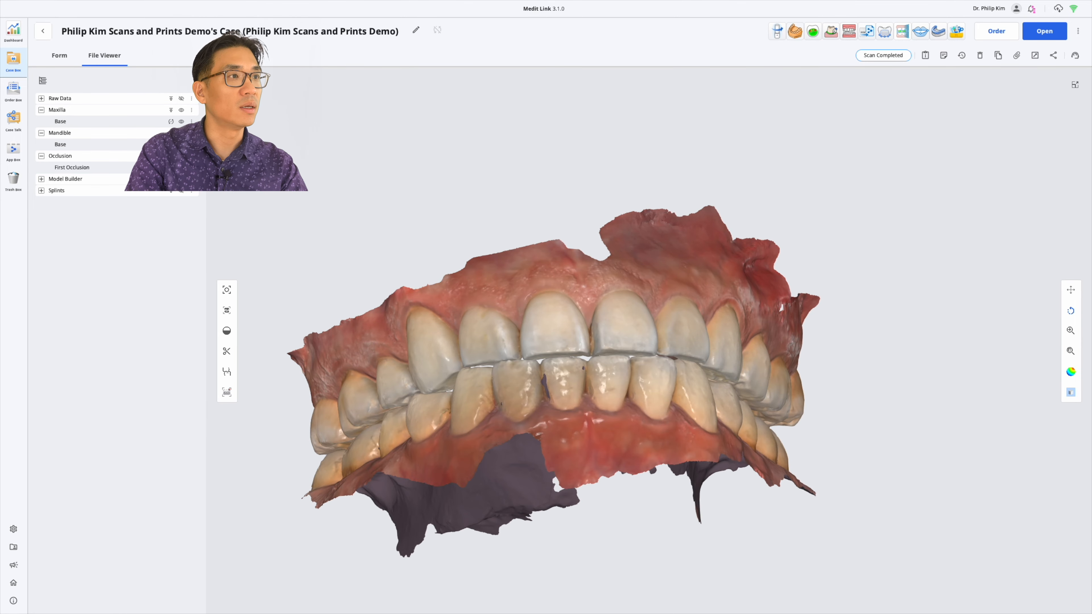
- Hide the maxilla scan to examine the mandible on its own, and show both arches together again
left_click(181, 110)
right_click_drag(408, 129, 451, 331)
right_click_drag(611, 276, 499, 202)
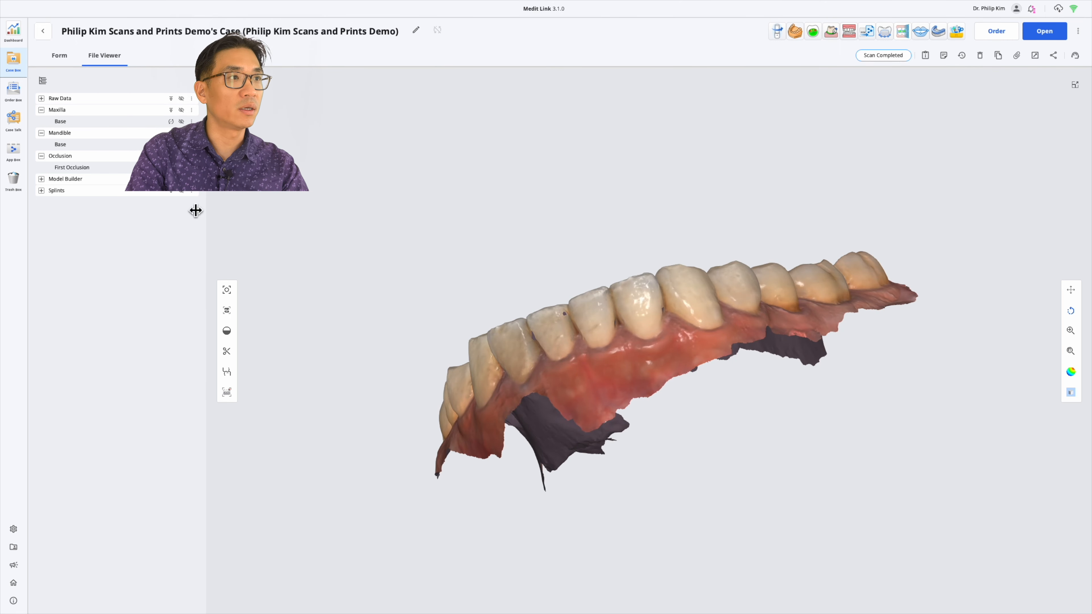
left_click(181, 110)
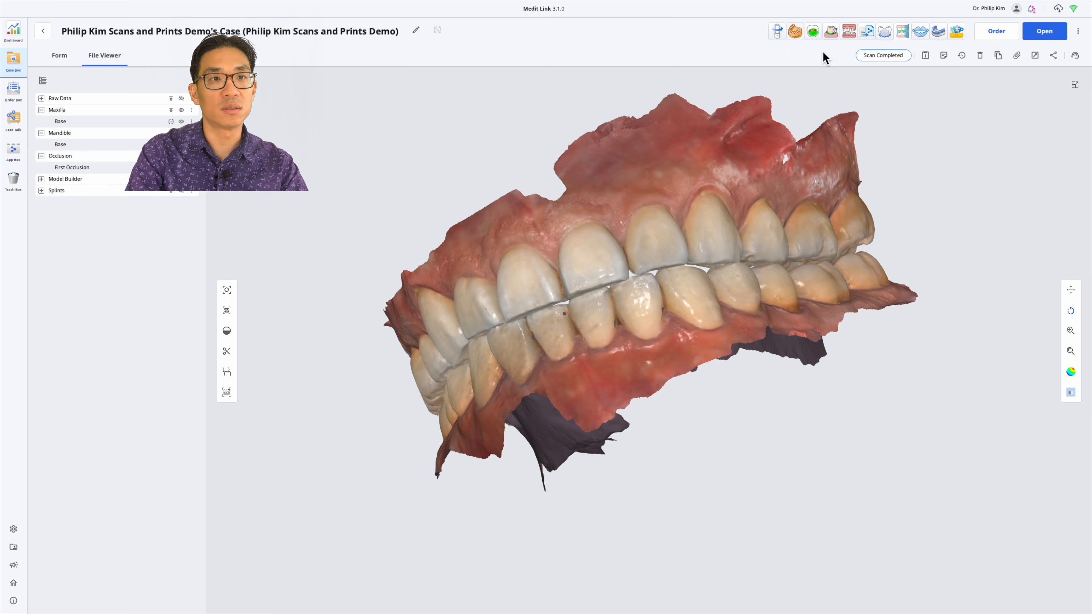
right_click_drag(585, 356, 759, 153)
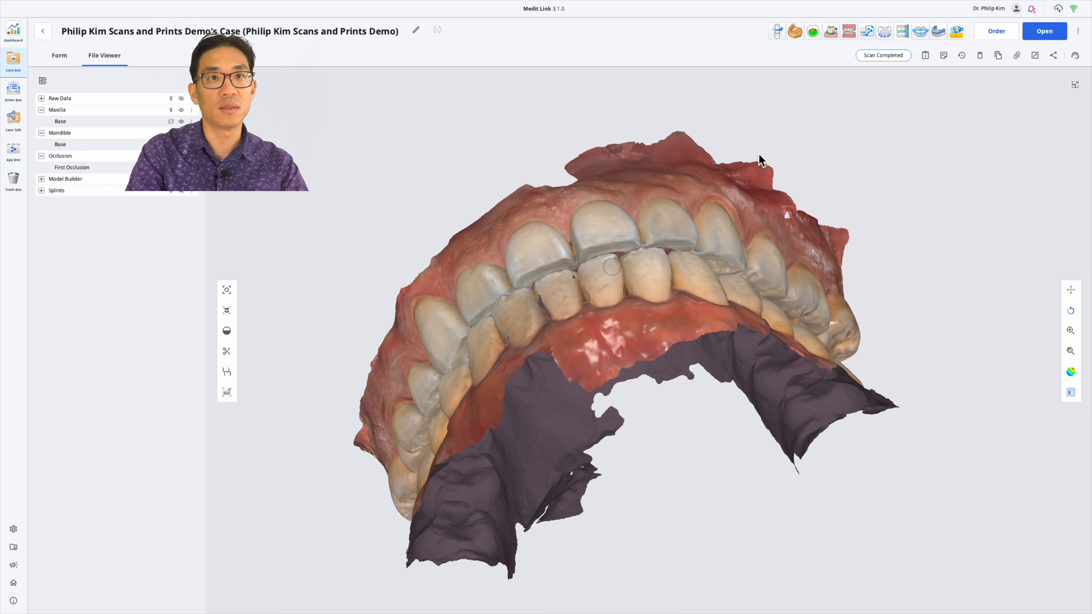
- Launch Medit Model Builder for this case and decline continuing the existing project
left_click(798, 39)
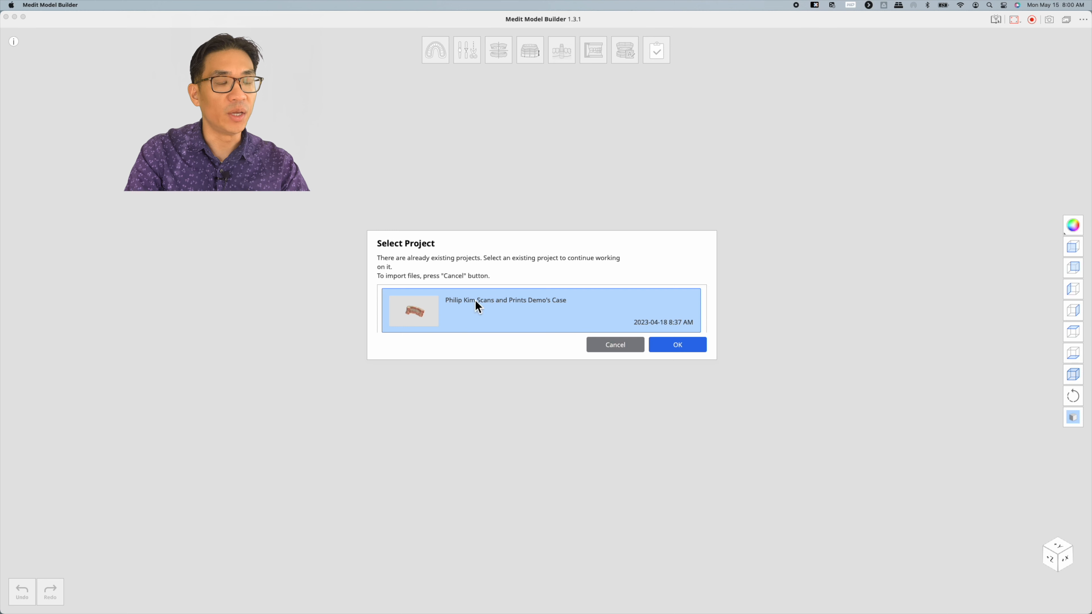
left_click(627, 349)
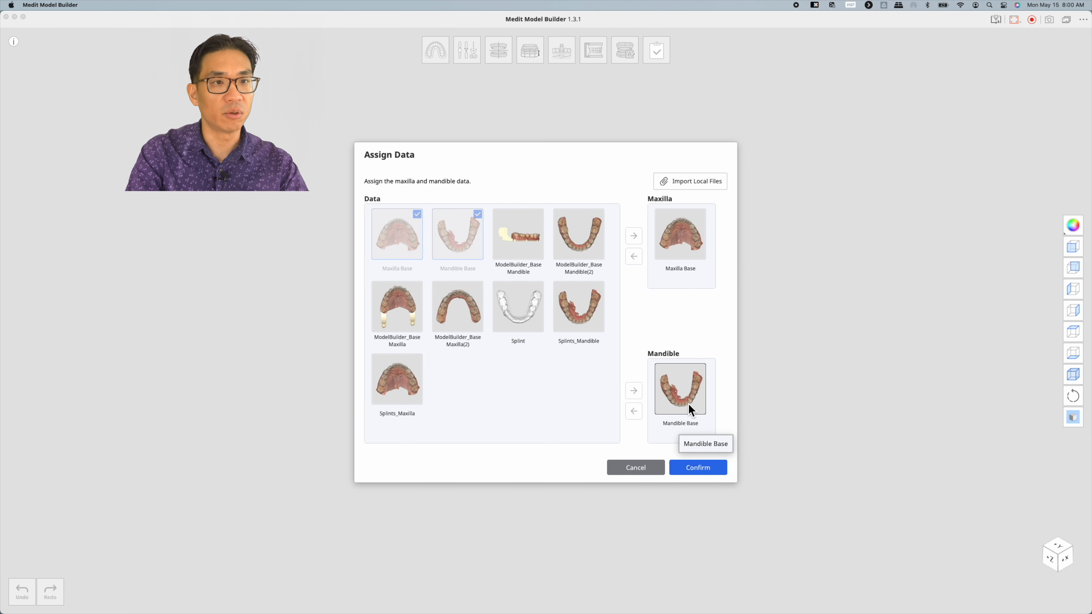
- Replace Maxilla Base with ModelBuilder_Base Mandible(2) as the assigned maxilla data
left_click(684, 244)
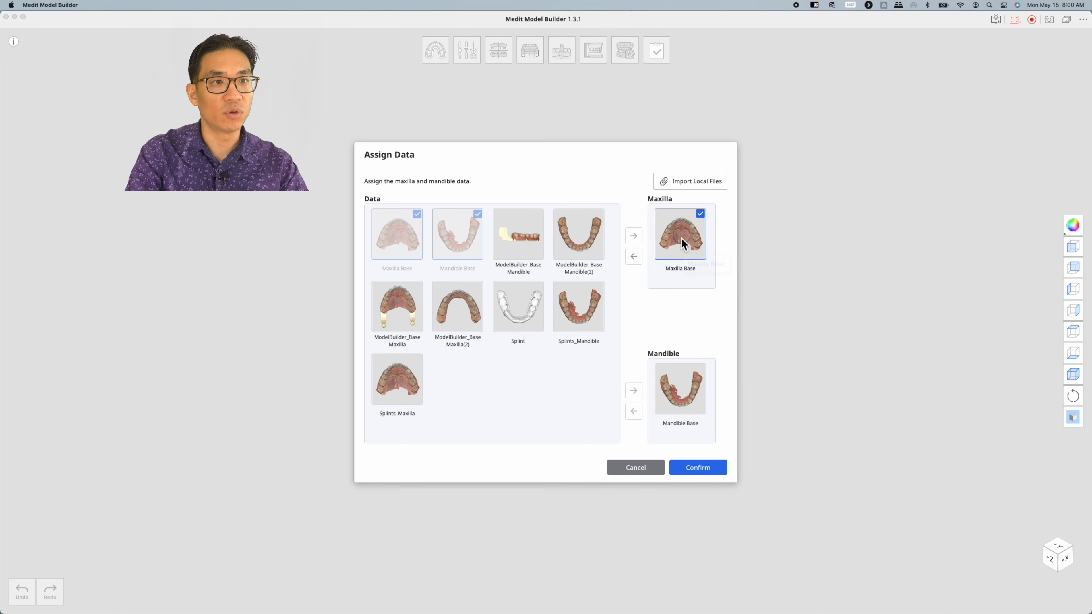
left_click(635, 259)
left_click(576, 241)
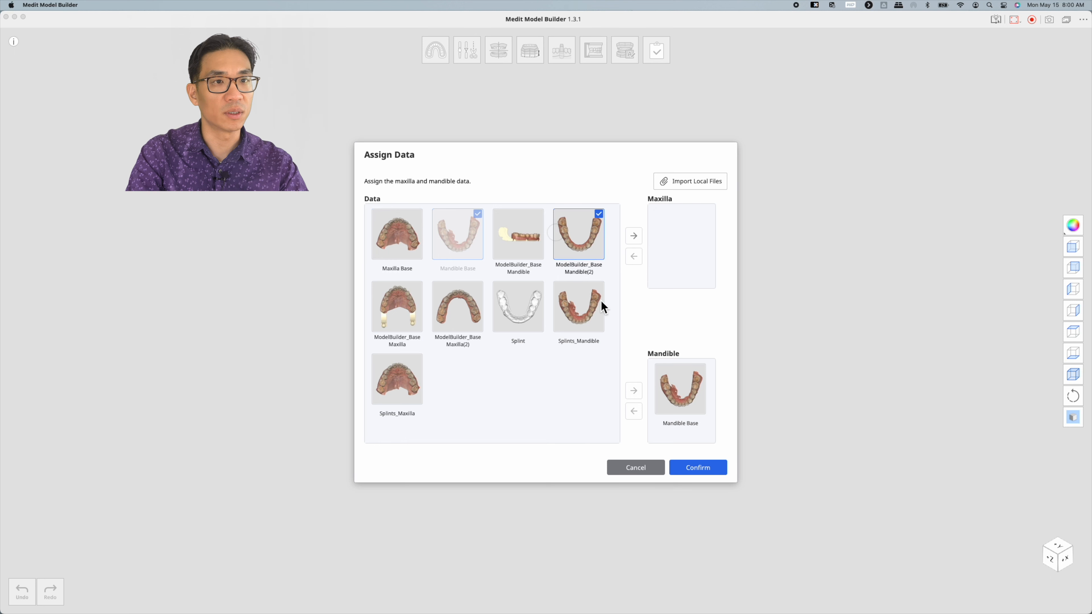
left_click(634, 238)
- Reassign Maxilla Base as the maxilla data in place of ModelBuilder_Base Mandible(2) and confirm the data assignment
left_click(696, 253)
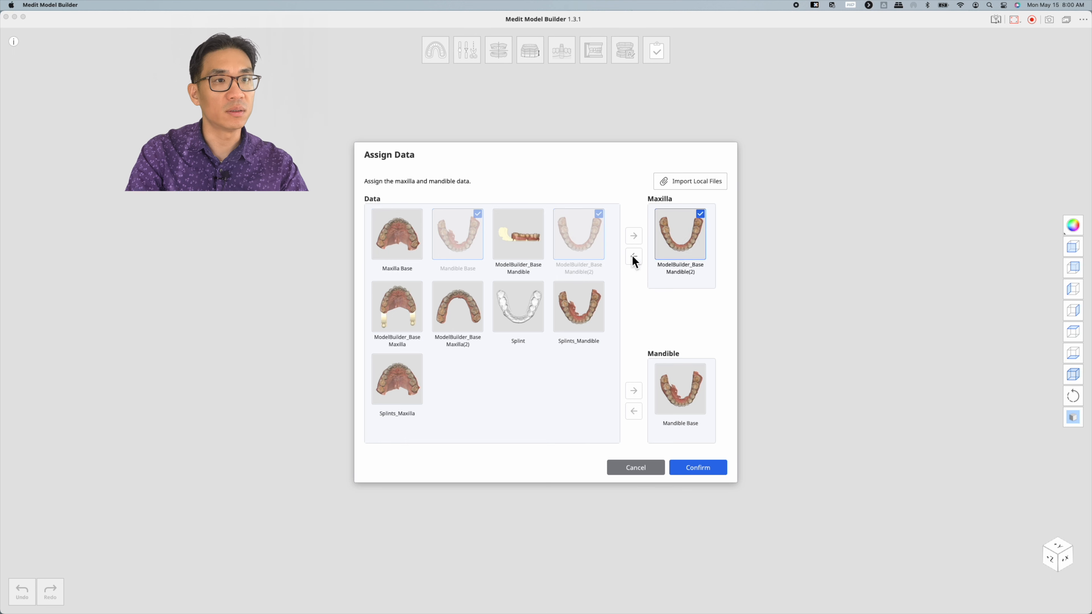
left_click(634, 258)
left_click(403, 245)
left_click(639, 237)
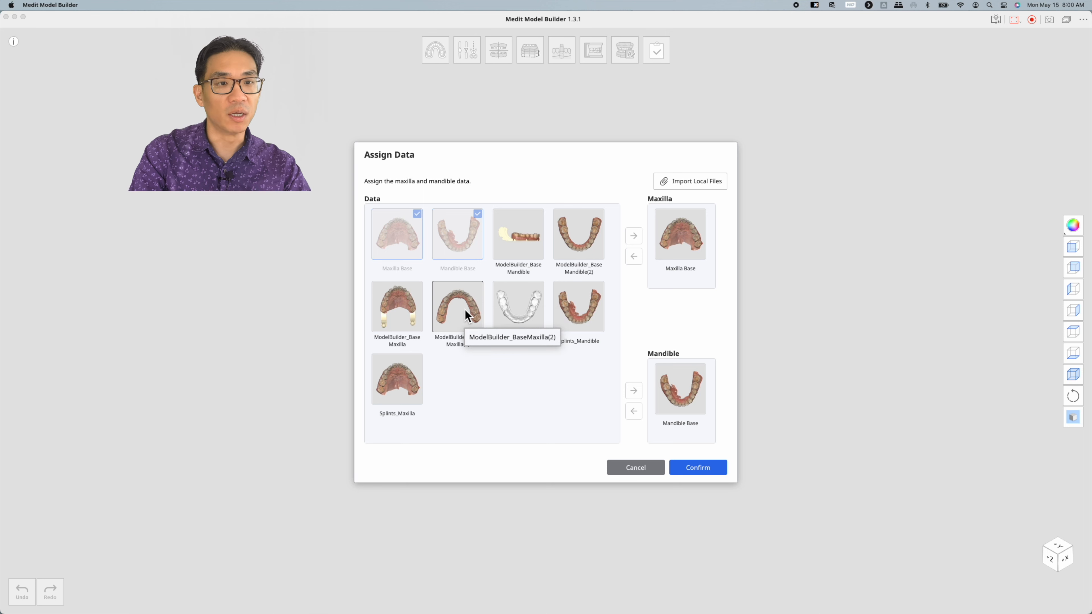
left_click(704, 471)
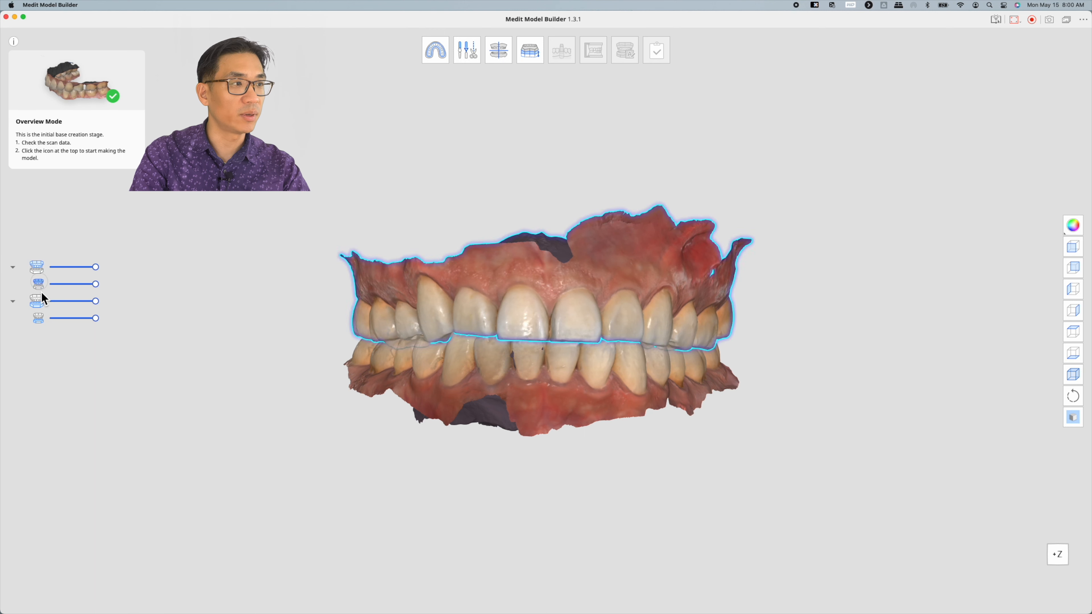
- Check the imported maxilla and mandible scans, toggling the mandible's visibility, and enter the area designation stage
left_click(40, 307)
left_click(39, 306)
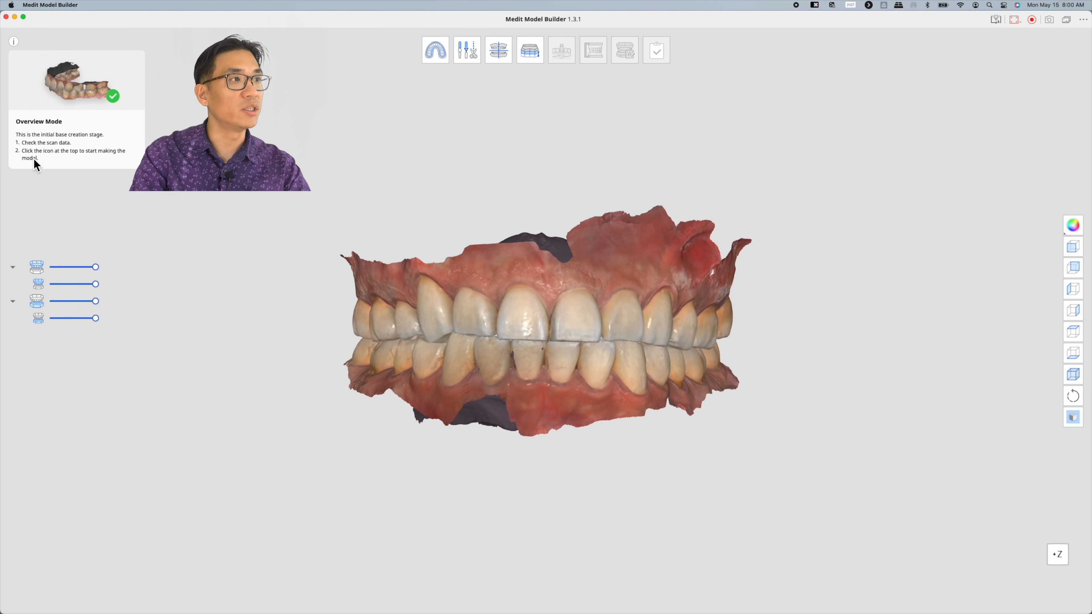
right_click_drag(585, 456, 510, 297)
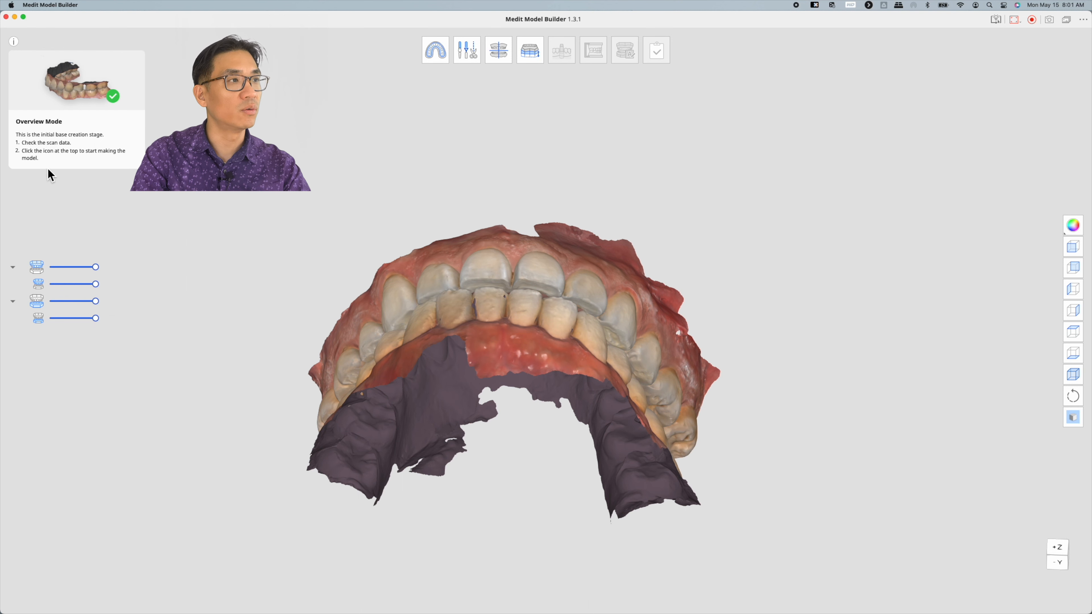
right_click_drag(422, 253, 504, 331)
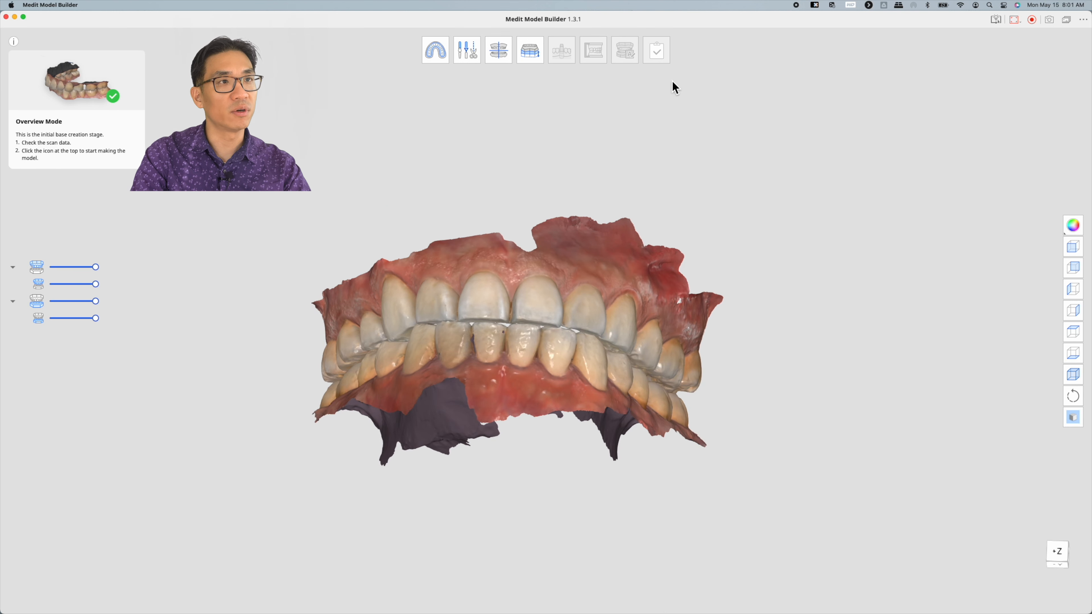
left_click(443, 50)
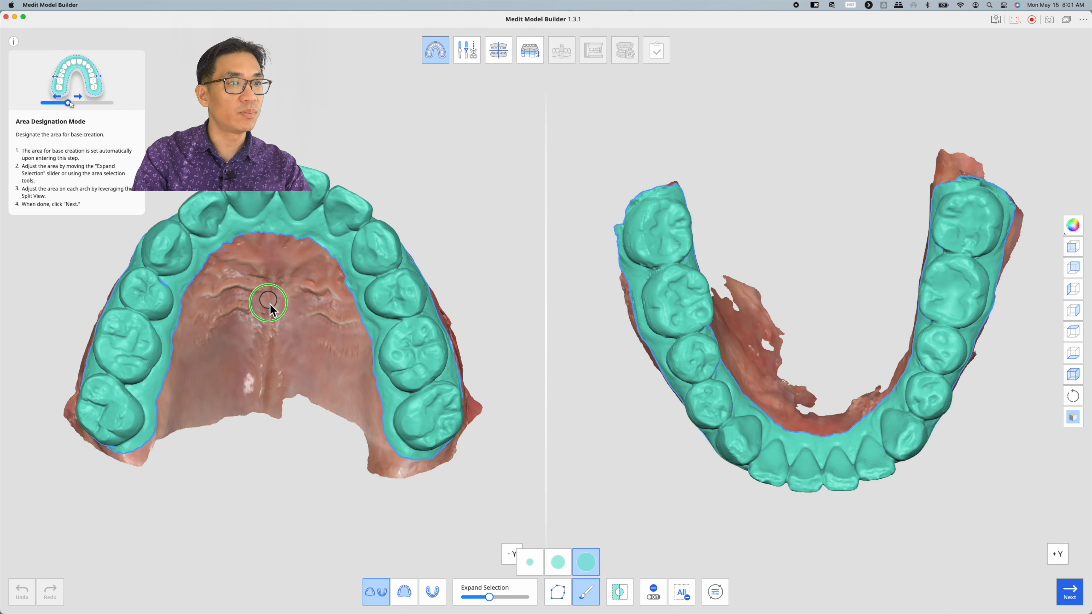
- Try brushing a strip along the middle of the palate into the maxilla's base area
middle_click_drag(270, 303, 317, 275)
left_click_drag(316, 280, 304, 406)
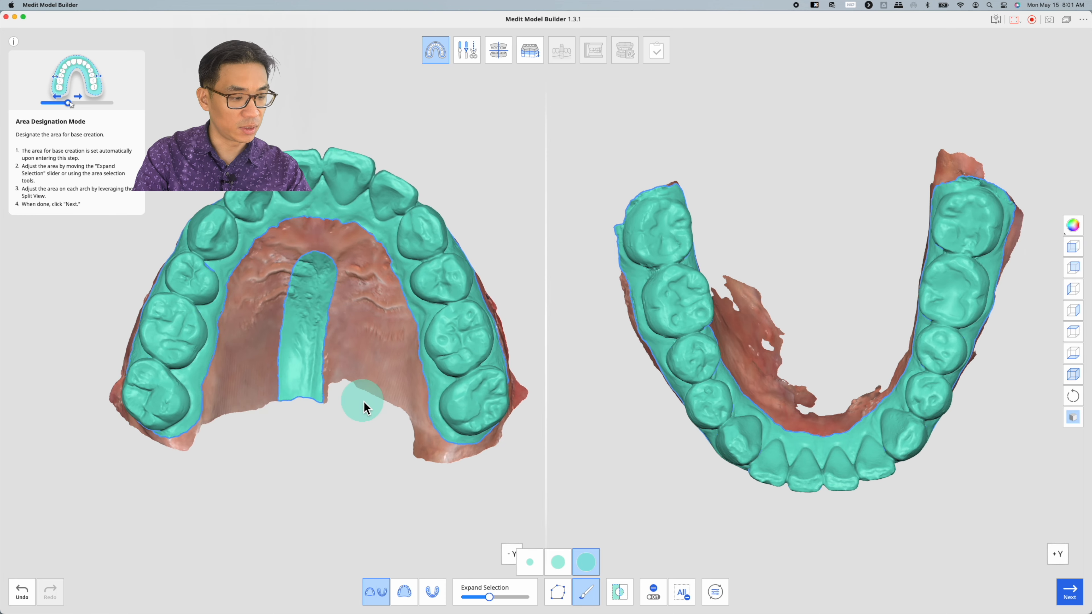
key("super+z")
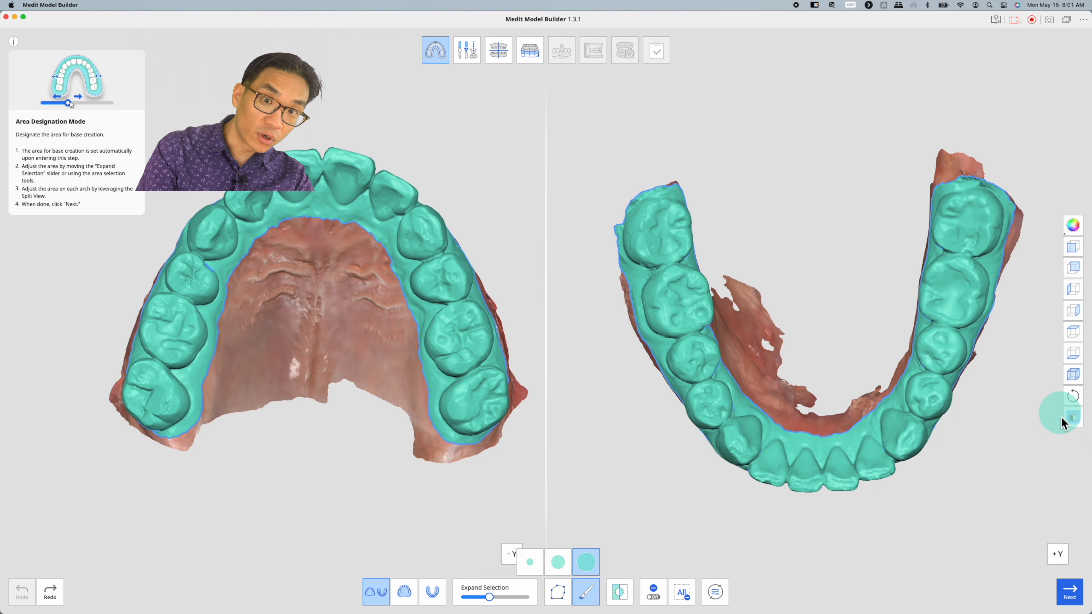
- Rotate both arches to examine the designated base areas from an angle
left_click(1070, 395)
right_click_drag(447, 189, 422, 171)
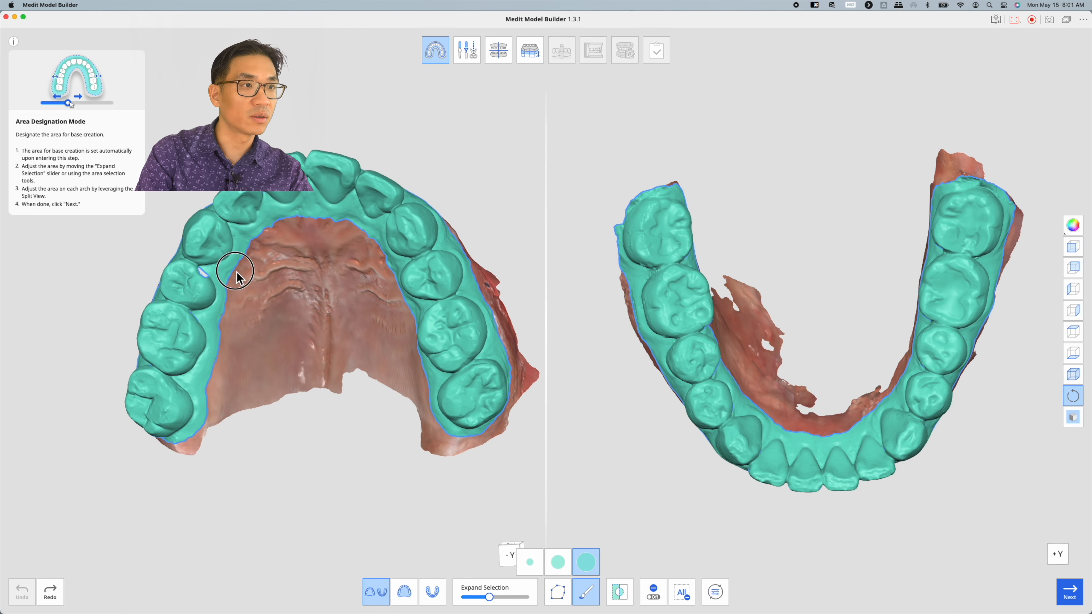
right_click_drag(239, 276, 267, 232)
right_click_drag(800, 415, 836, 251)
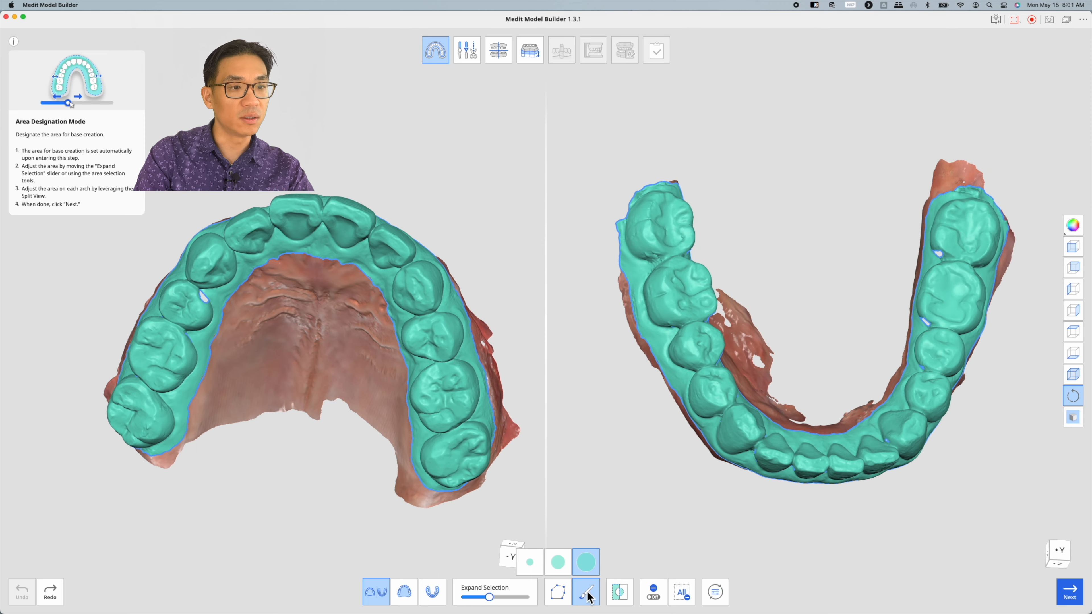
- Slightly adjust the Expand Selection amount for the base areas and brush over the maxilla's palate
mouse_move(498, 606)
left_mouse_down()
mouse_move(507, 605)
mouse_move(490, 604)
left_mouse_up()
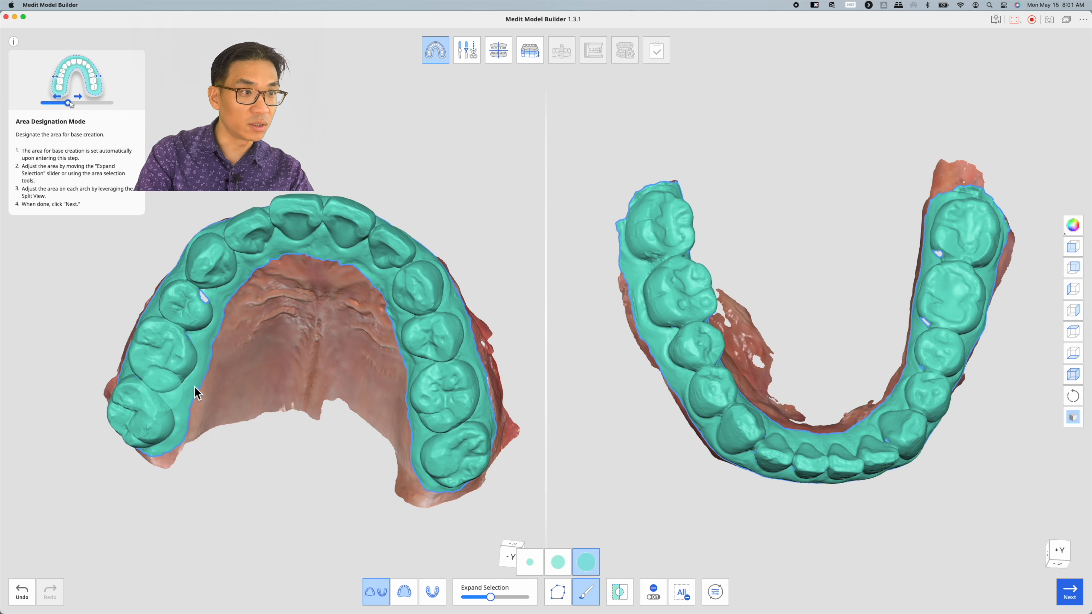
mouse_move(358, 395)
left_mouse_down()
mouse_move(312, 395)
mouse_move(307, 307)
mouse_move(300, 329)
mouse_move(318, 280)
mouse_move(307, 358)
mouse_move(304, 344)
mouse_move(332, 344)
mouse_move(319, 402)
mouse_move(341, 390)
mouse_move(288, 398)
mouse_move(276, 373)
mouse_move(281, 329)
mouse_move(339, 285)
left_mouse_up()
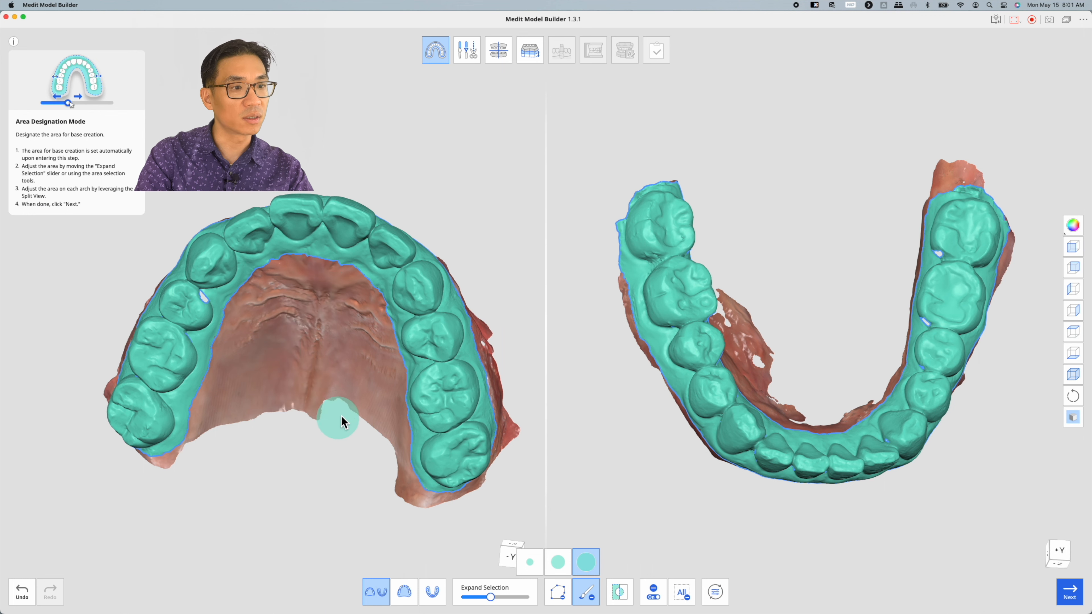
mouse_move(251, 389)
middle_mouse_down()
mouse_move(239, 391)
mouse_move(327, 332)
mouse_move(267, 359)
mouse_move(300, 324)
mouse_move(295, 339)
mouse_move(233, 361)
mouse_move(233, 394)
mouse_move(281, 292)
mouse_move(244, 334)
mouse_move(338, 326)
mouse_move(317, 320)
mouse_move(323, 306)
middle_mouse_up()
scroll(324, 307, "up", 5)
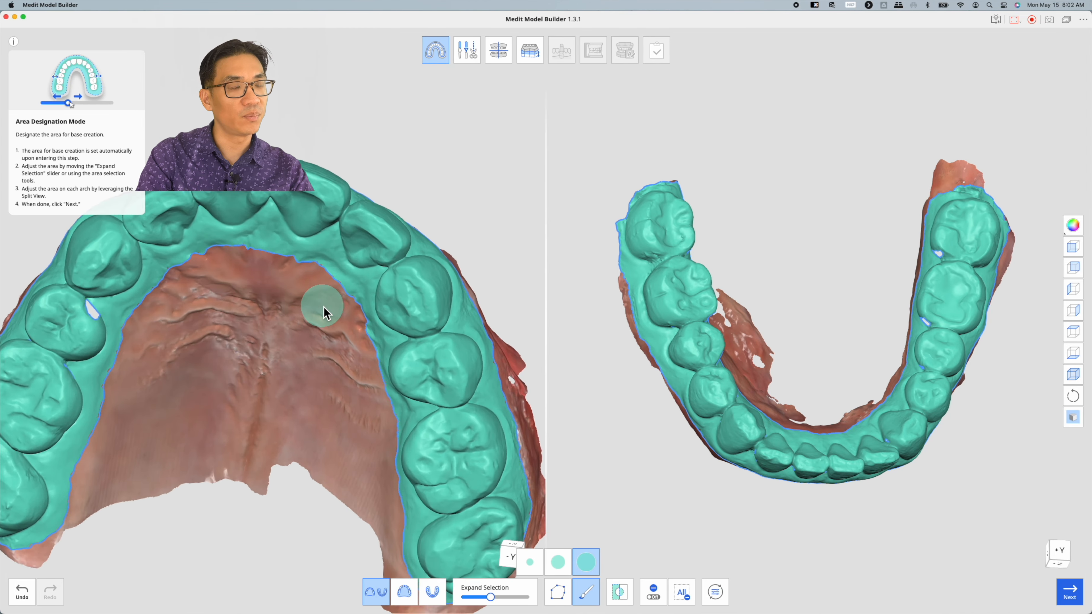
scroll(324, 307, "down", 5)
scroll(324, 306, "up", 3)
scroll(324, 307, "down", 3)
scroll(323, 306, "up", 3)
scroll(323, 307, "down", 4)
scroll(324, 306, "up", 3)
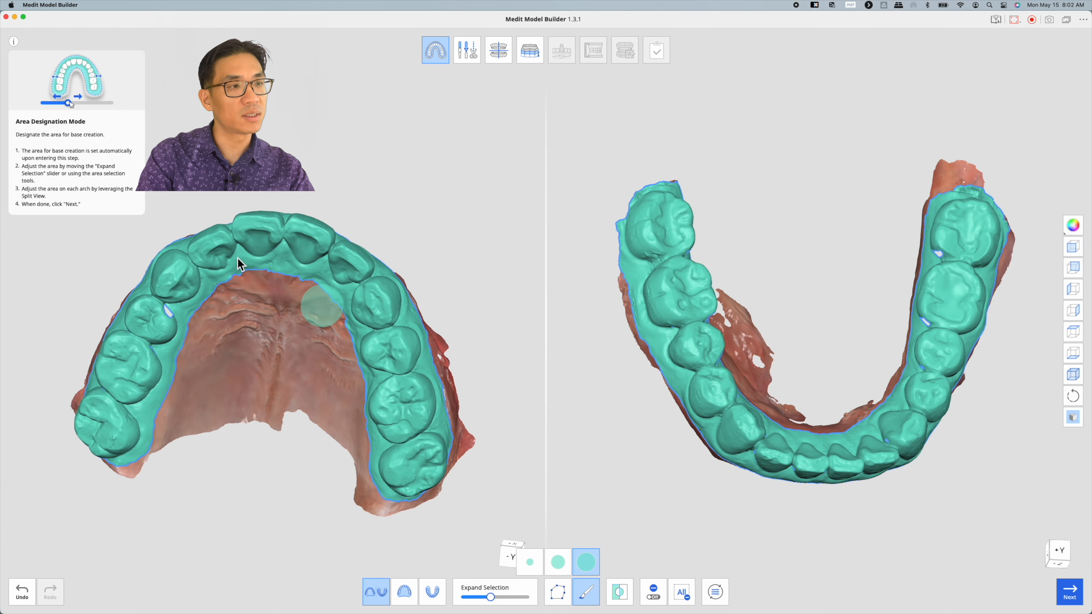
scroll(249, 285, "down", 6)
middle_click_drag(282, 300, 339, 259)
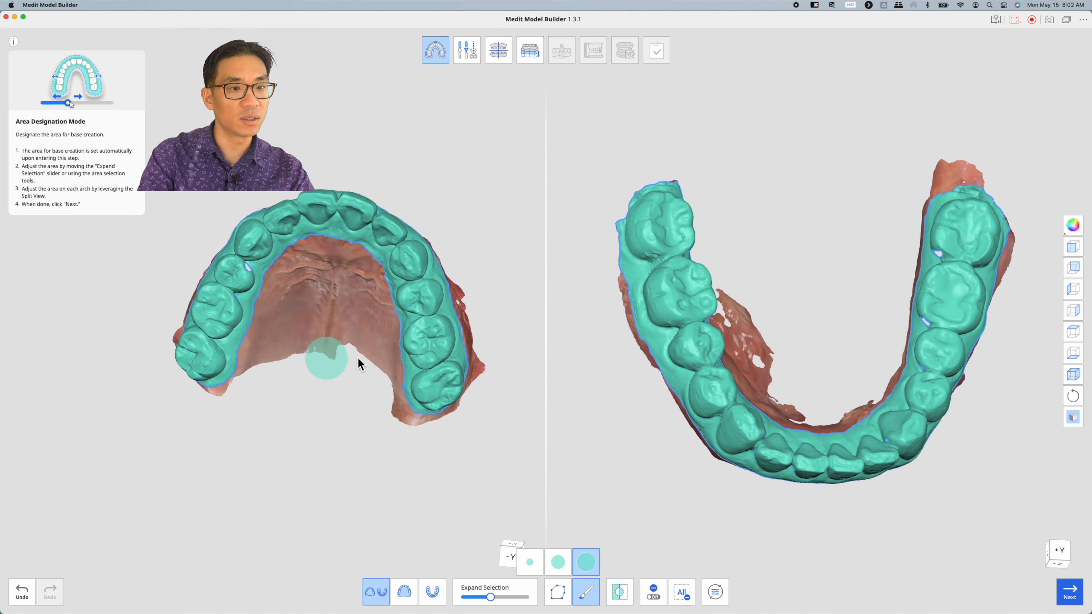
left_click(622, 595)
left_click(621, 592)
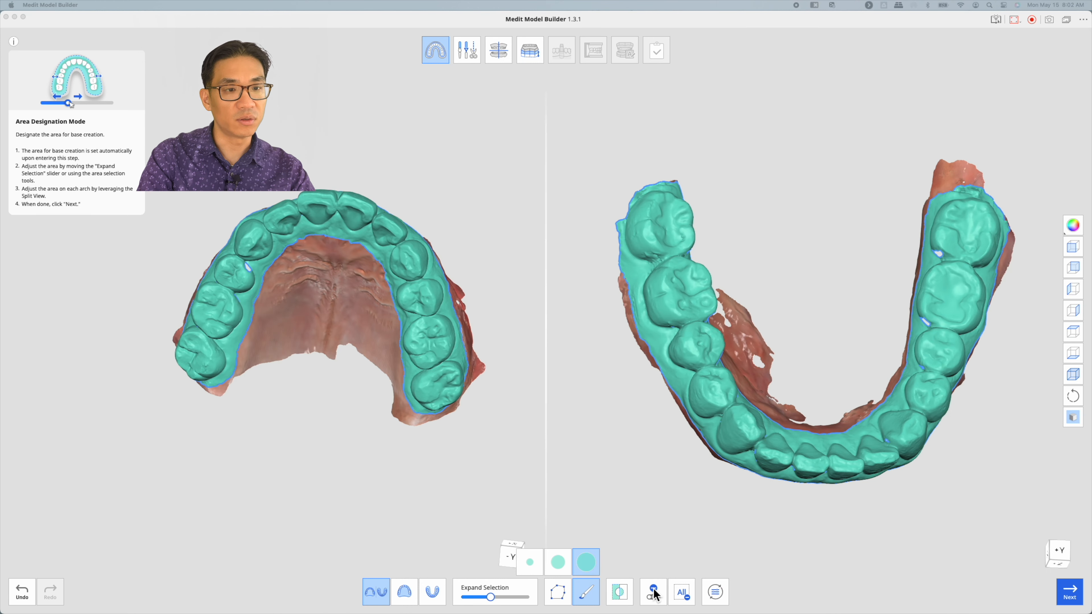
left_click(657, 598)
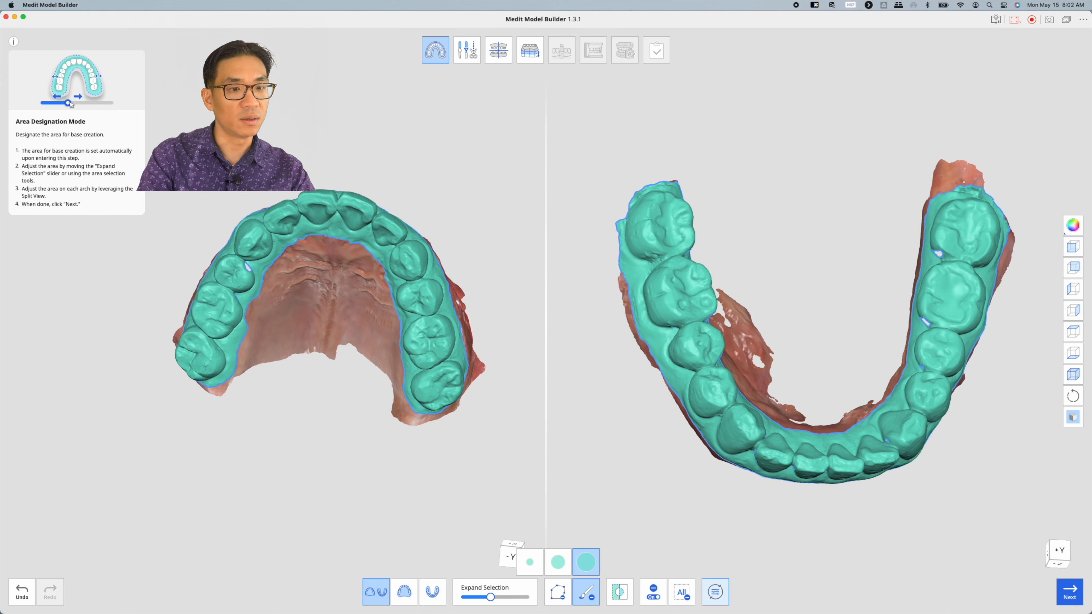
left_click(658, 601)
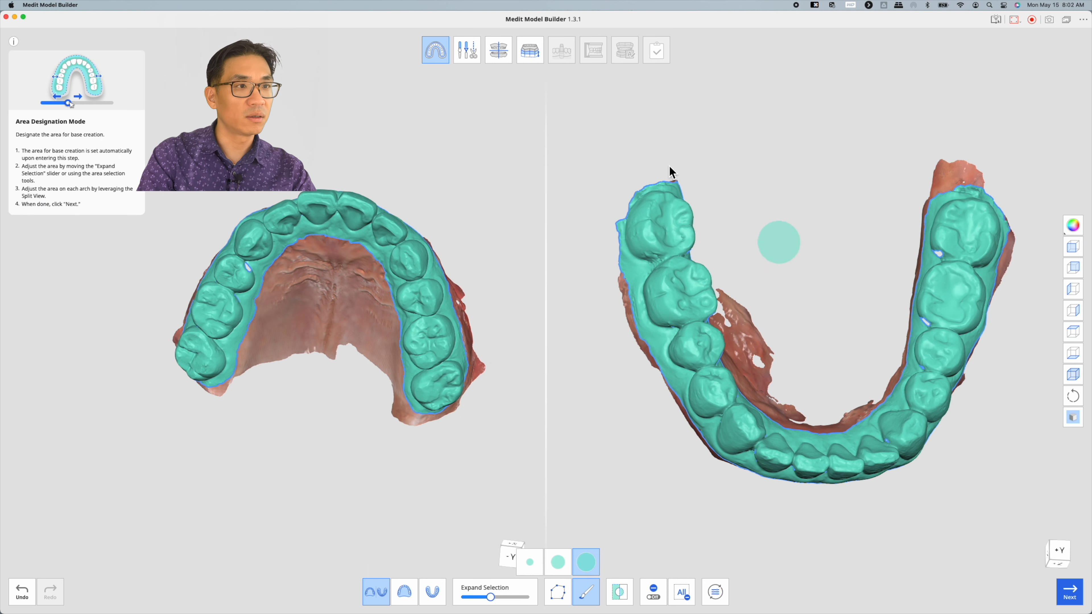
- Accept the designated base areas on both arches and proceed to the edit stage
middle_click_drag(451, 244, 446, 280)
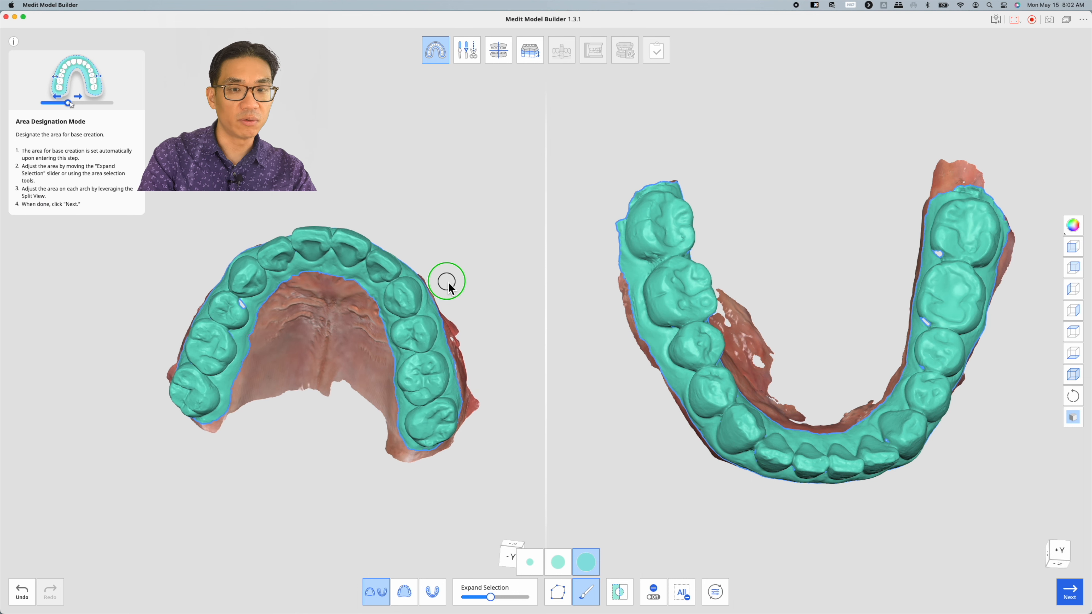
left_click(1083, 599)
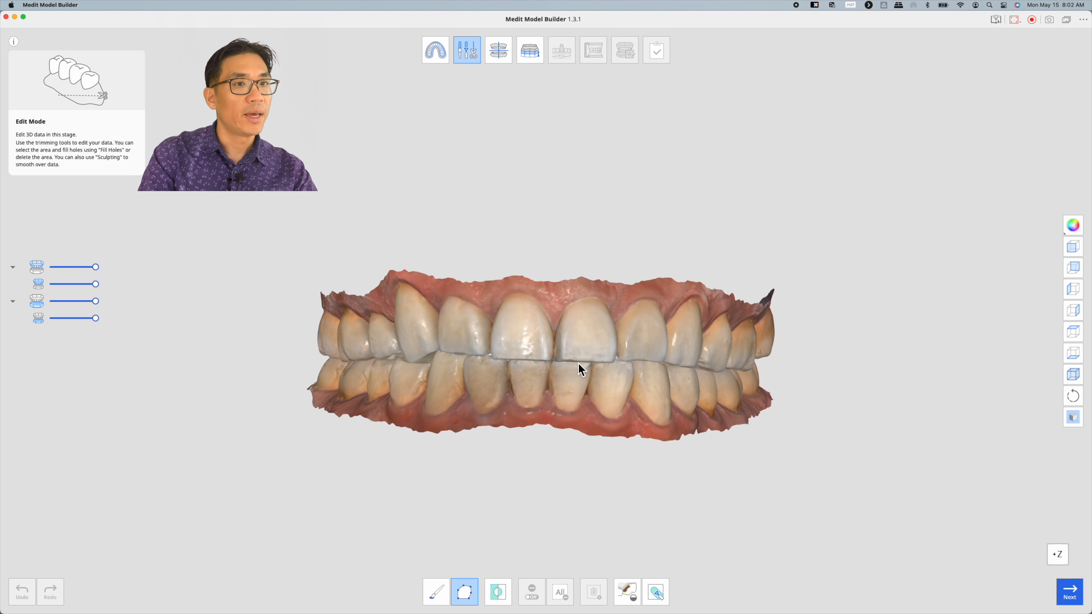
right_click_drag(487, 325, 451, 332)
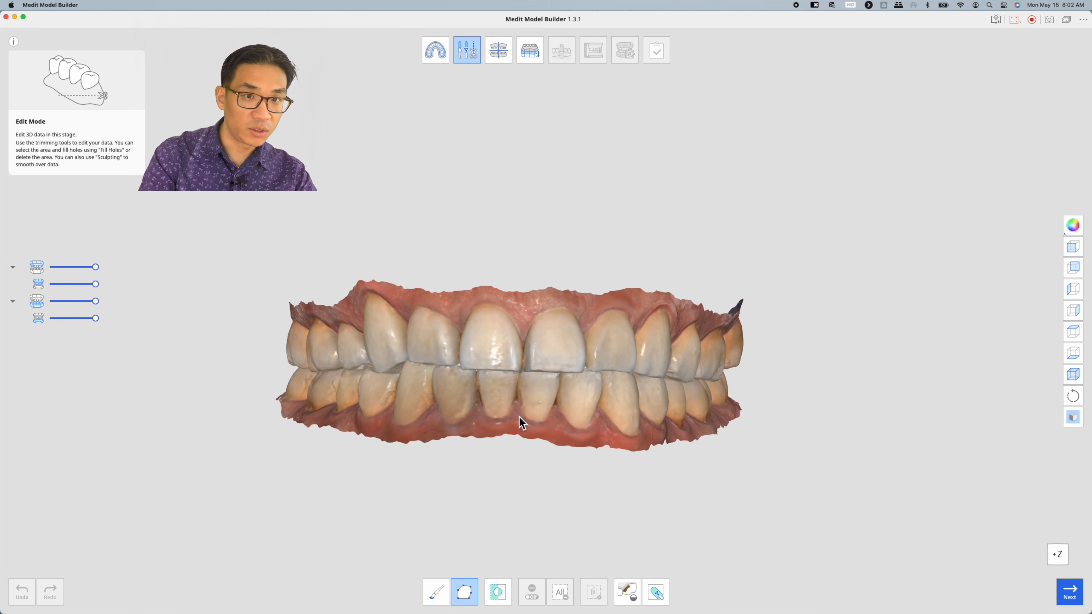
left_click(535, 501)
left_click(534, 456)
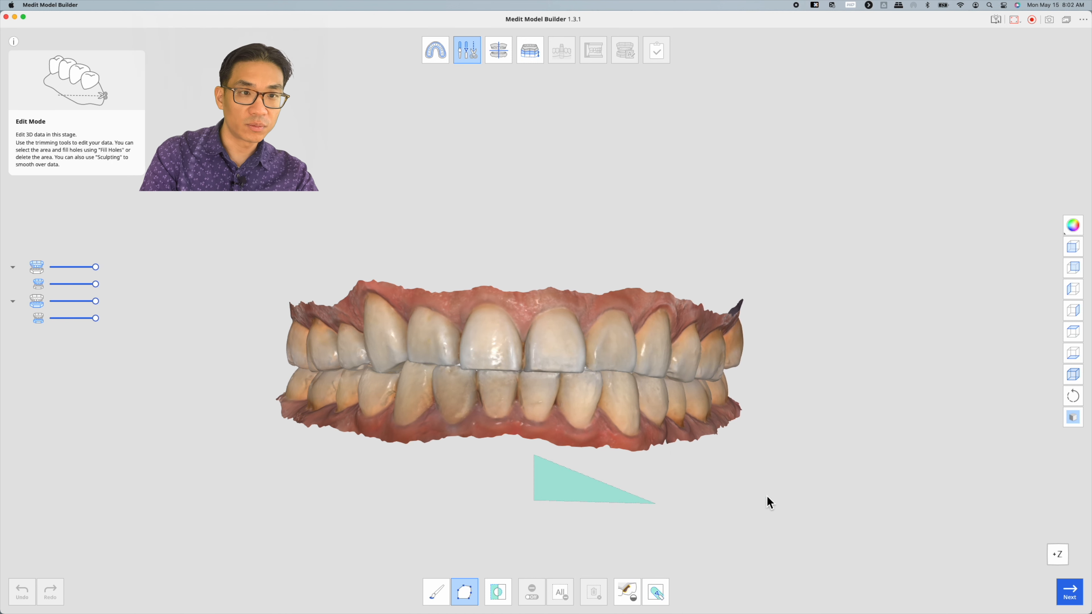
key("Escape")
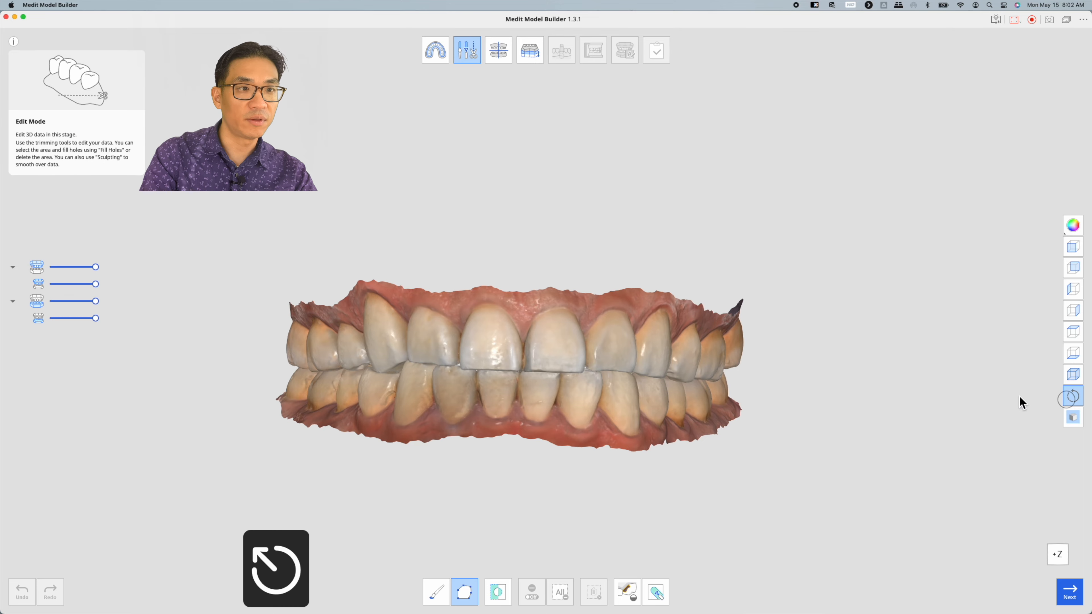
- Delete a small patch of gum at the rear edge of the maxilla using a polyline selection
left_click_drag(573, 478, 791, 515)
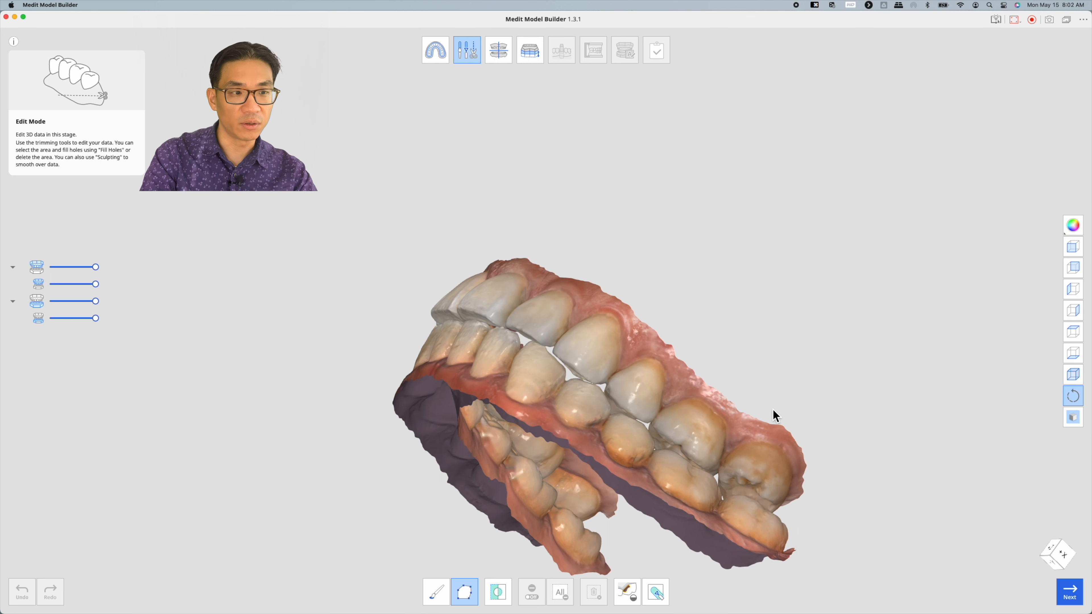
mouse_move(776, 415)
left_mouse_down()
mouse_move(782, 448)
mouse_move(833, 455)
mouse_move(782, 384)
mouse_move(795, 415)
mouse_move(782, 411)
left_mouse_up()
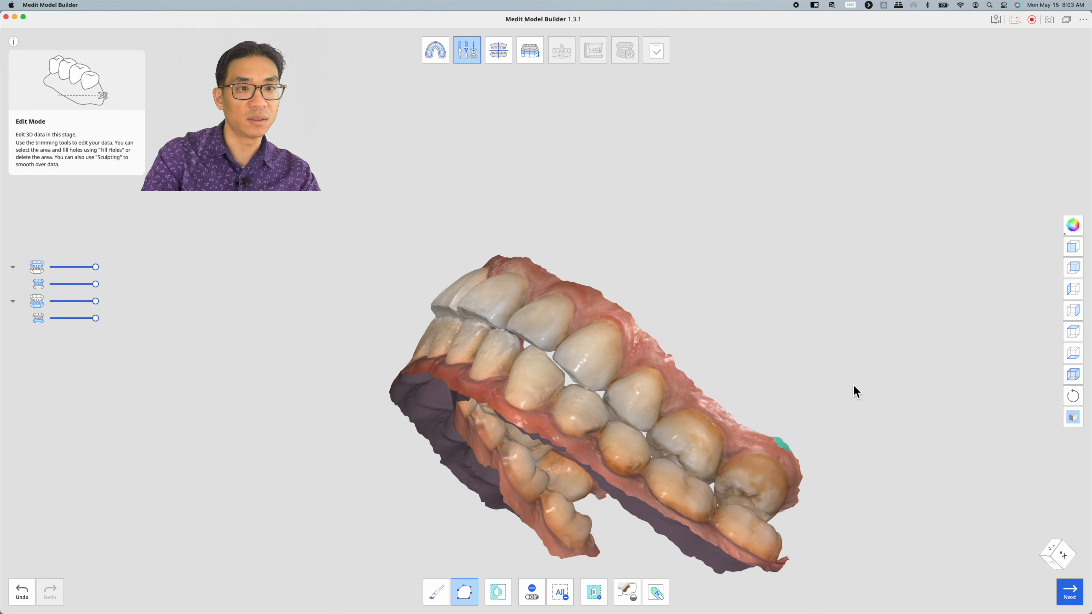
key("Delete")
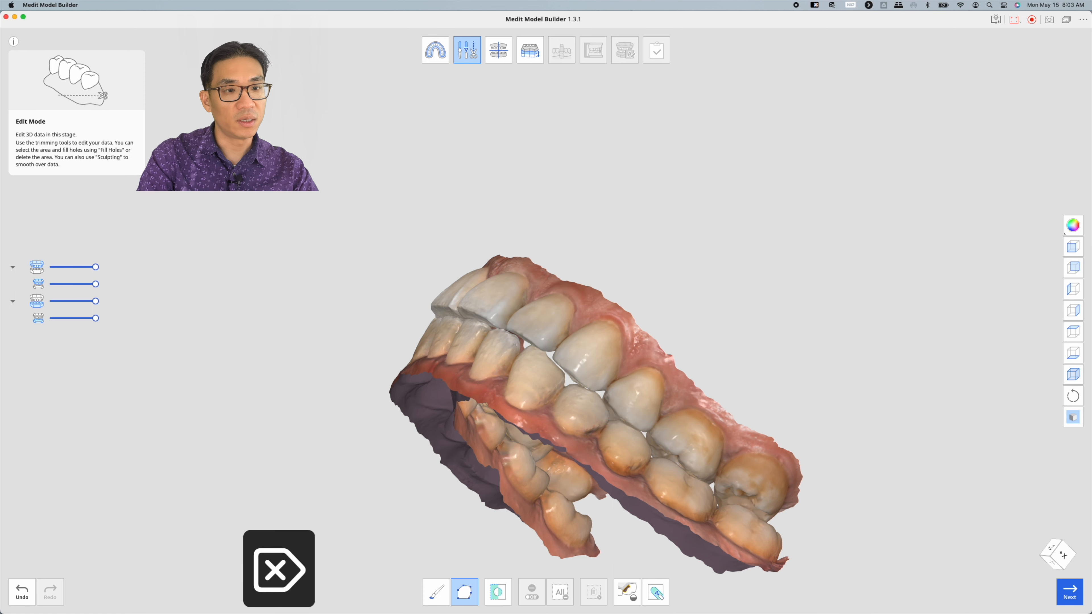
- View the Fill Holes options, leave them unapplied, and turn the arches to show the front teeth
middle_click_drag(450, 342, 403, 277)
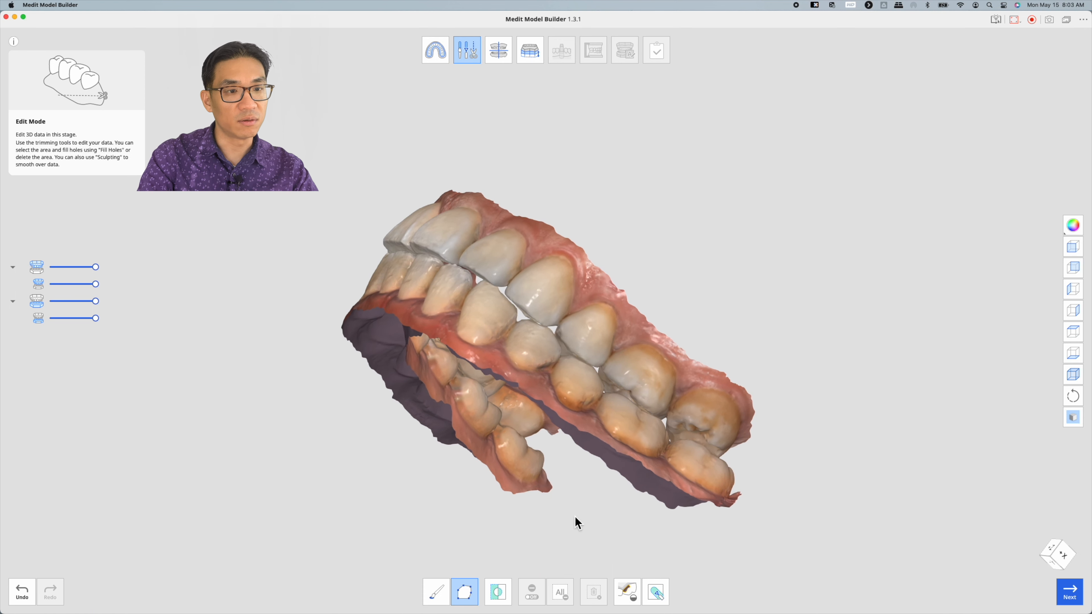
left_click(627, 592)
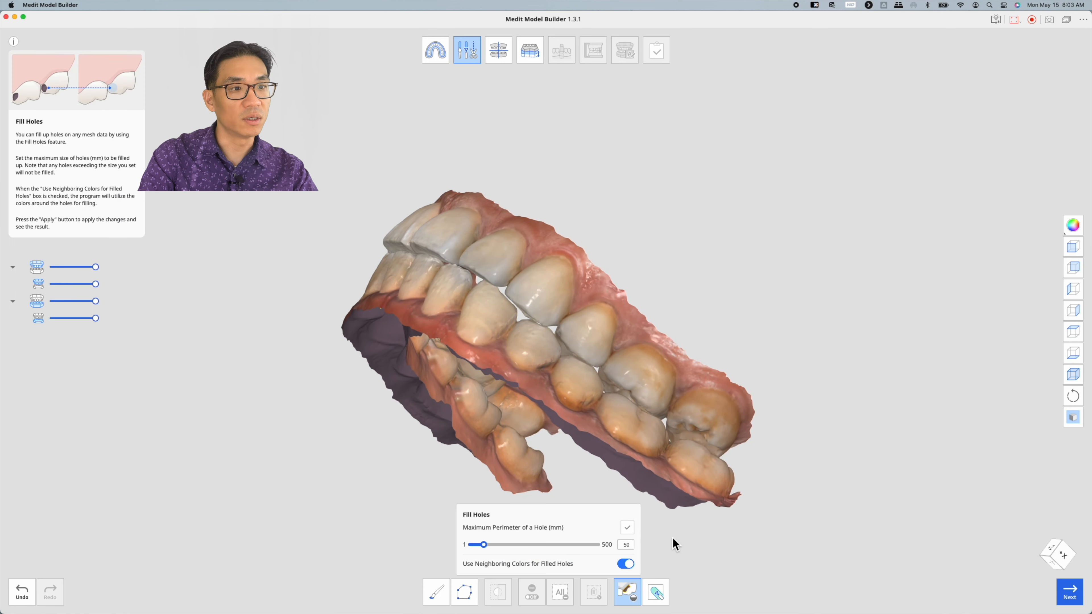
right_click_drag(675, 544, 309, 329)
left_click(628, 591)
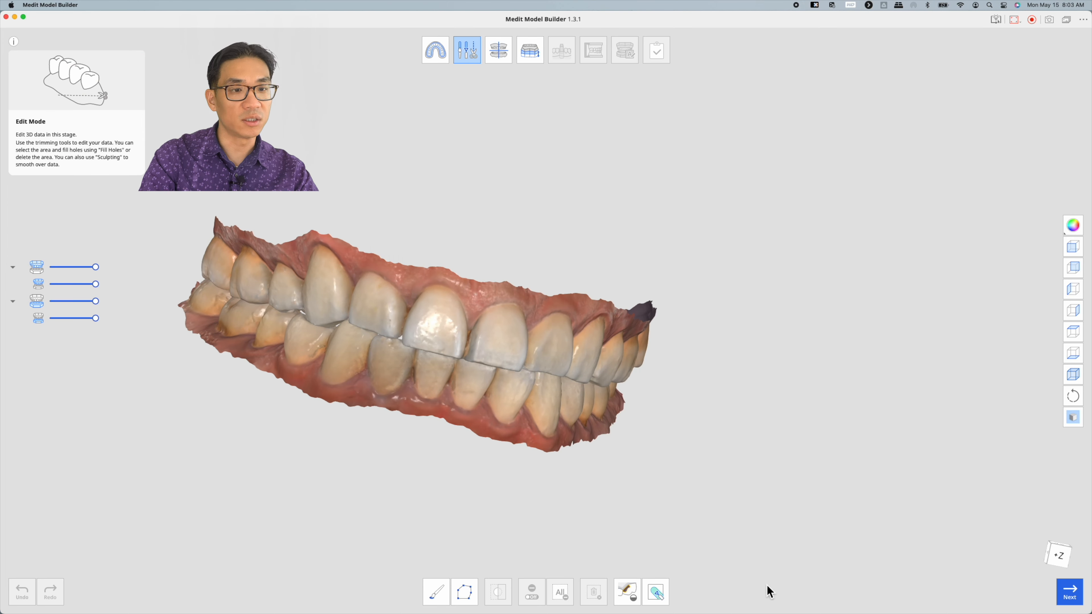
- Start Sculpting with the Add brush, slightly raise its strength, and zoom in on the front teeth
left_click(658, 593)
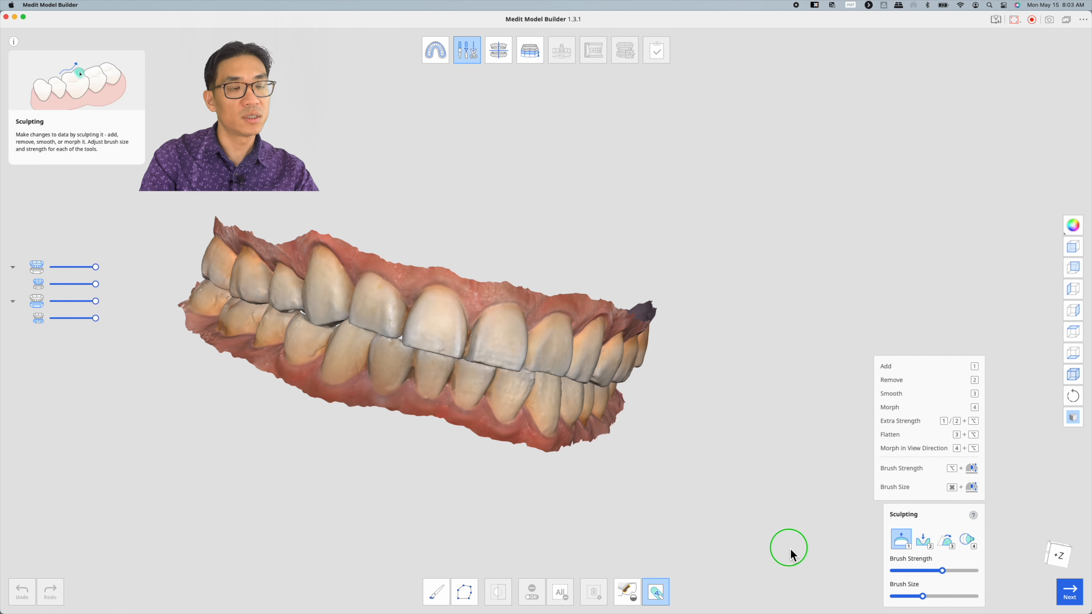
middle_click_drag(790, 551, 841, 544)
mouse_move(579, 494)
middle_mouse_down()
mouse_move(504, 460)
mouse_move(688, 564)
middle_mouse_up()
left_click(572, 384)
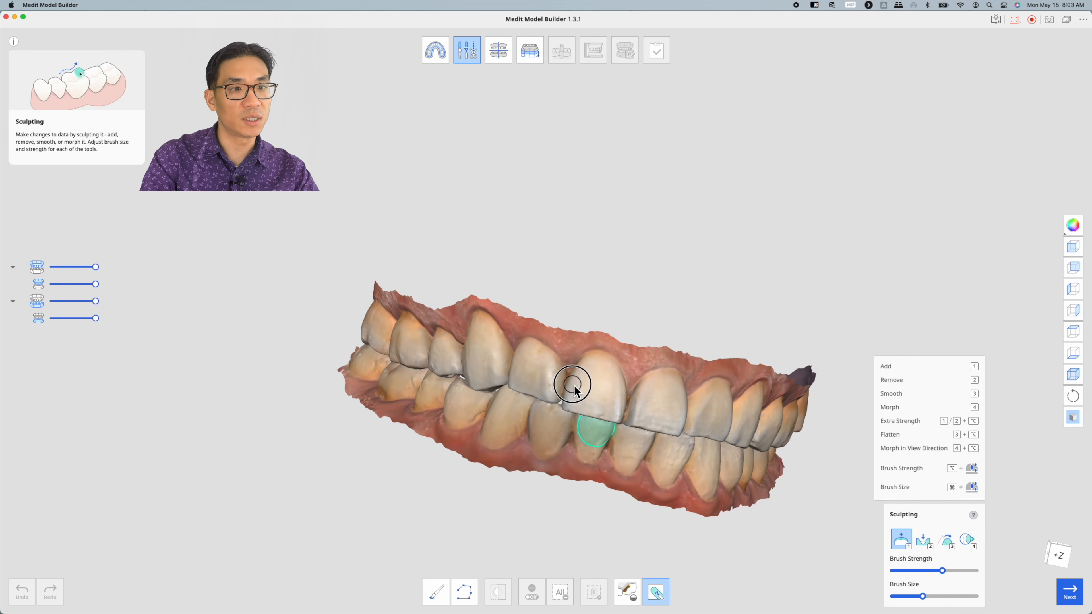
middle_click_drag(609, 361, 530, 305)
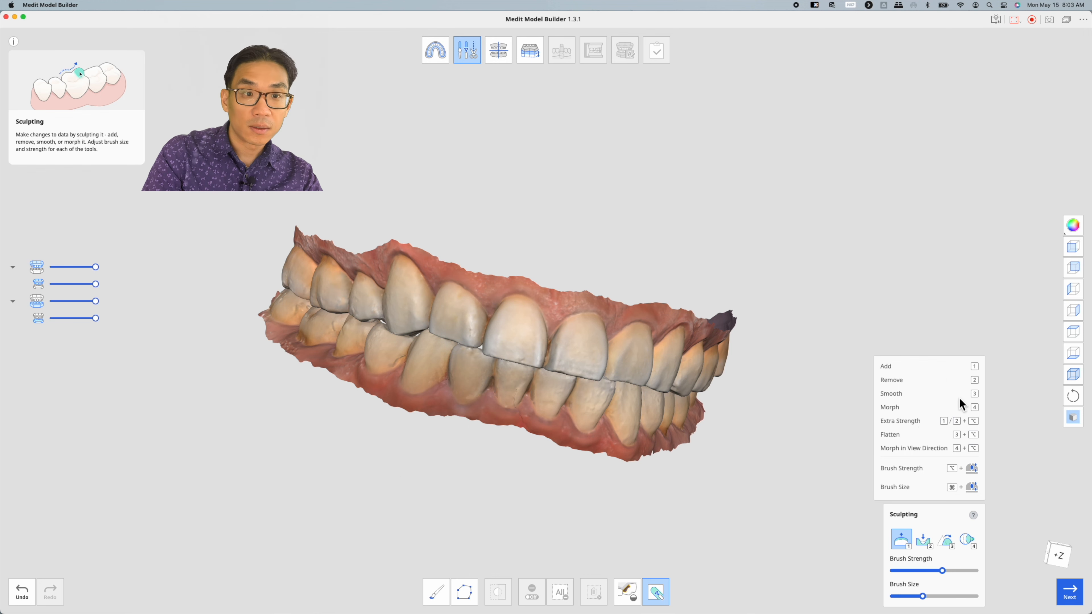
left_click(1057, 557)
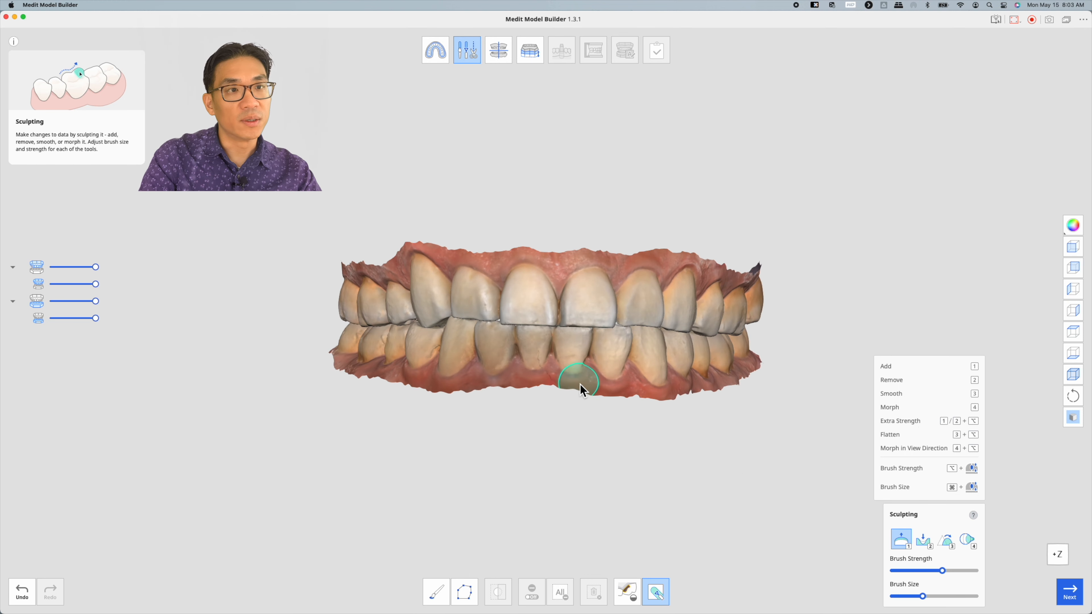
scroll(580, 385, "up", 5)
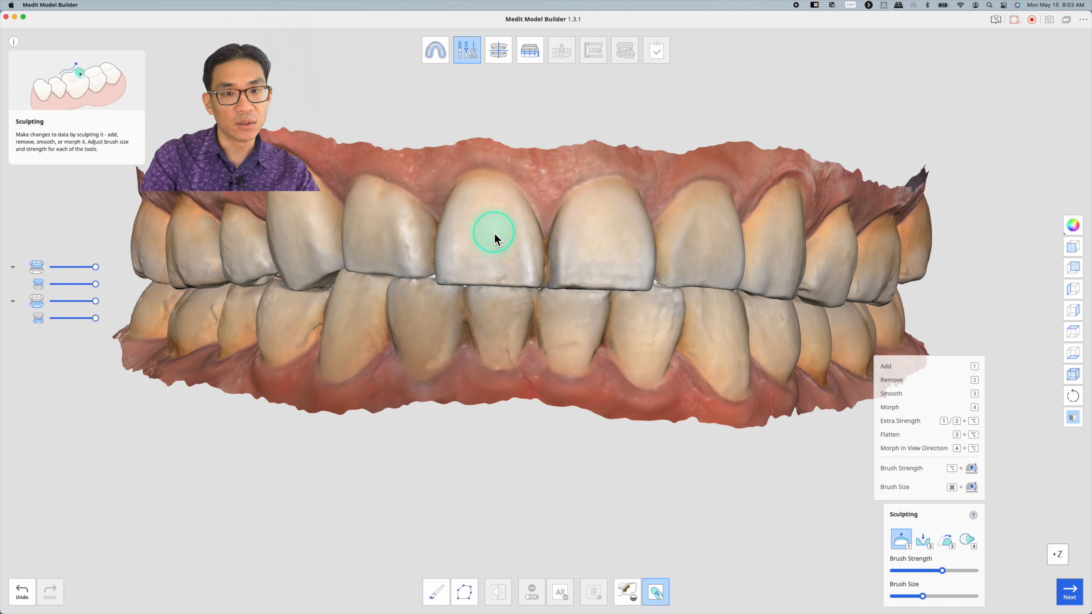
left_click_drag(946, 571, 948, 572)
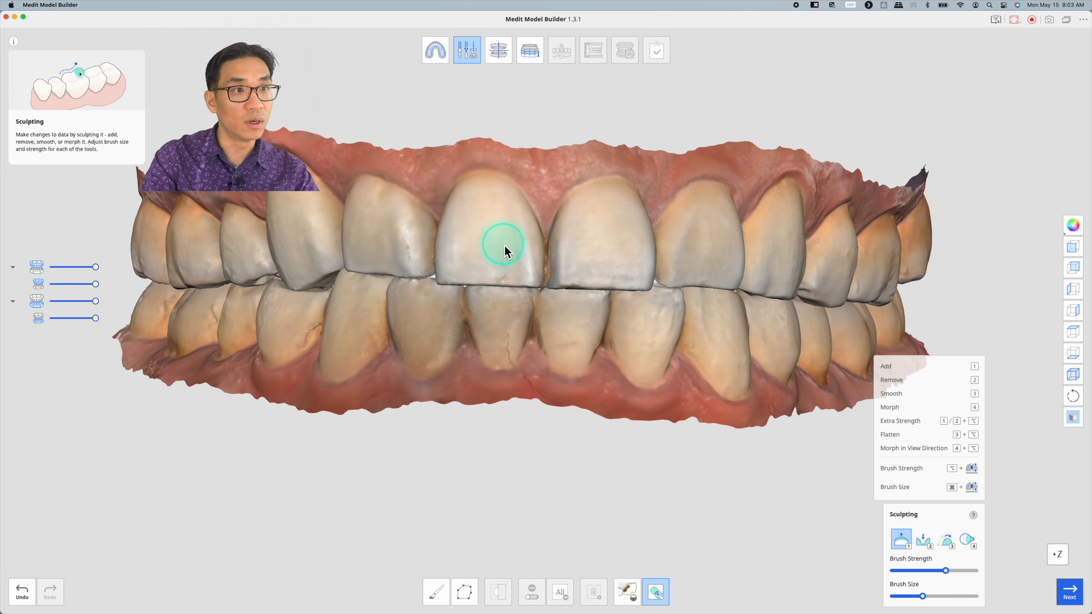
- Show the arches in monochrome with the mesh edges visible and add material to the upper right central incisor
left_click(1081, 234)
left_click(1051, 267)
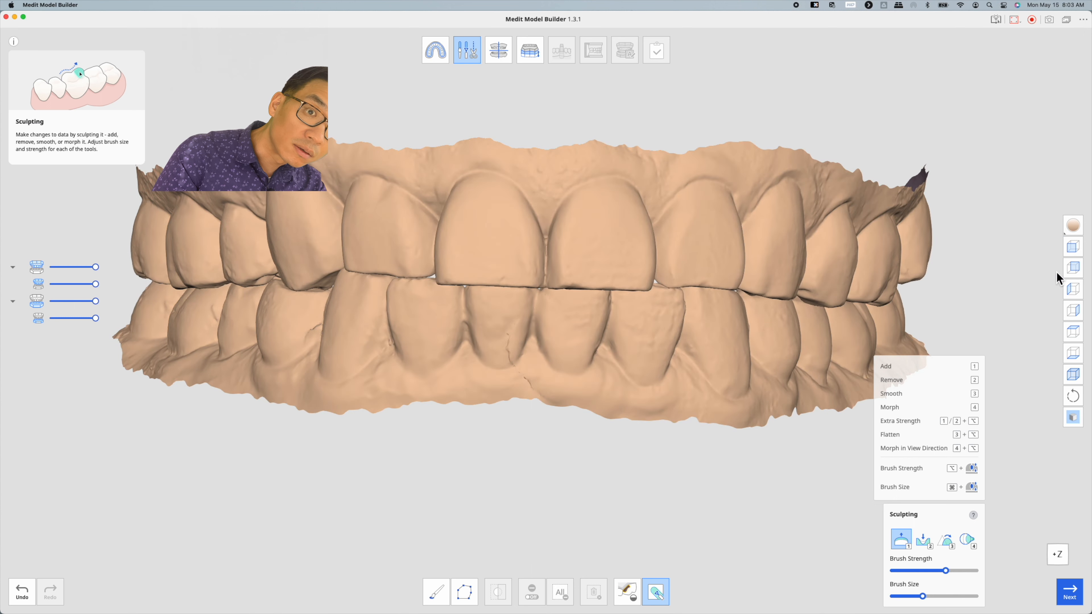
left_click(1074, 225)
left_click(1052, 287)
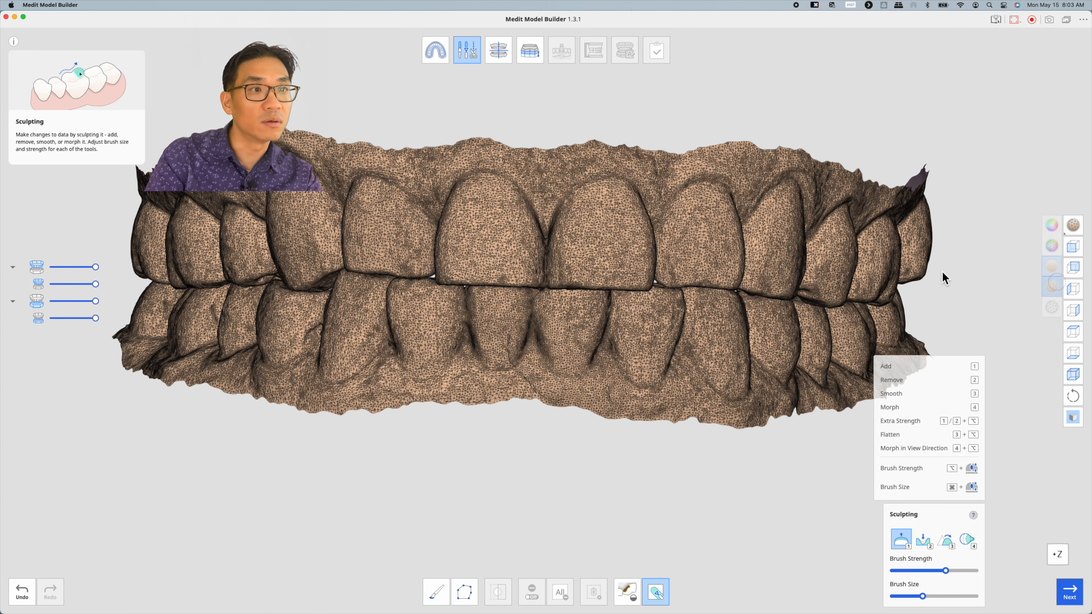
mouse_move(487, 222)
left_mouse_down()
mouse_move(476, 236)
mouse_move(496, 255)
mouse_move(498, 220)
mouse_move(481, 227)
left_mouse_up()
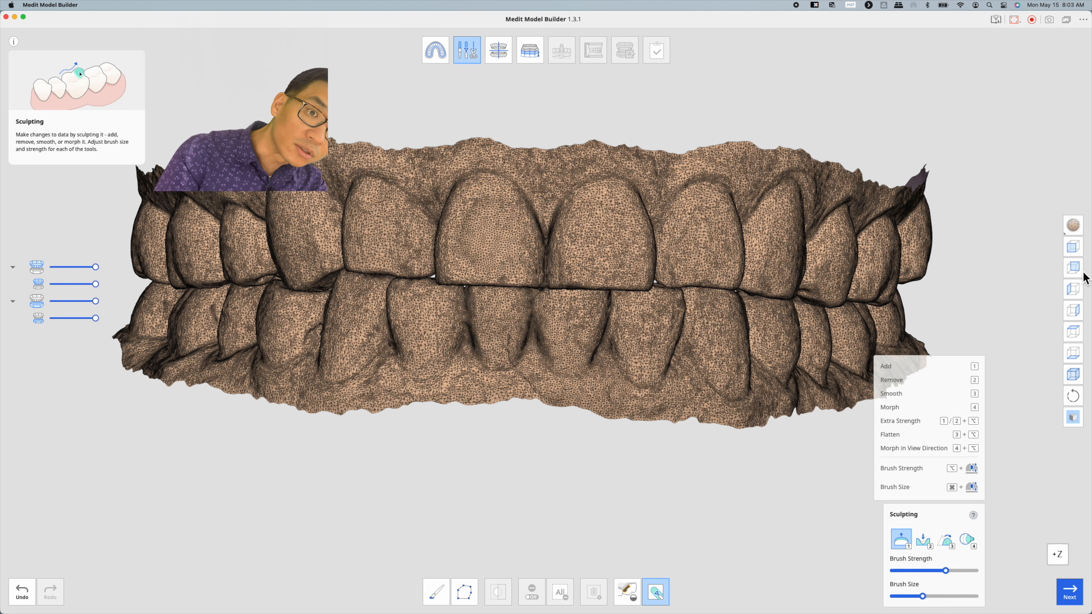
- Hide the mesh edges in plain monochrome display and add material to the upper left central incisor
left_click(1076, 232)
left_click(1053, 266)
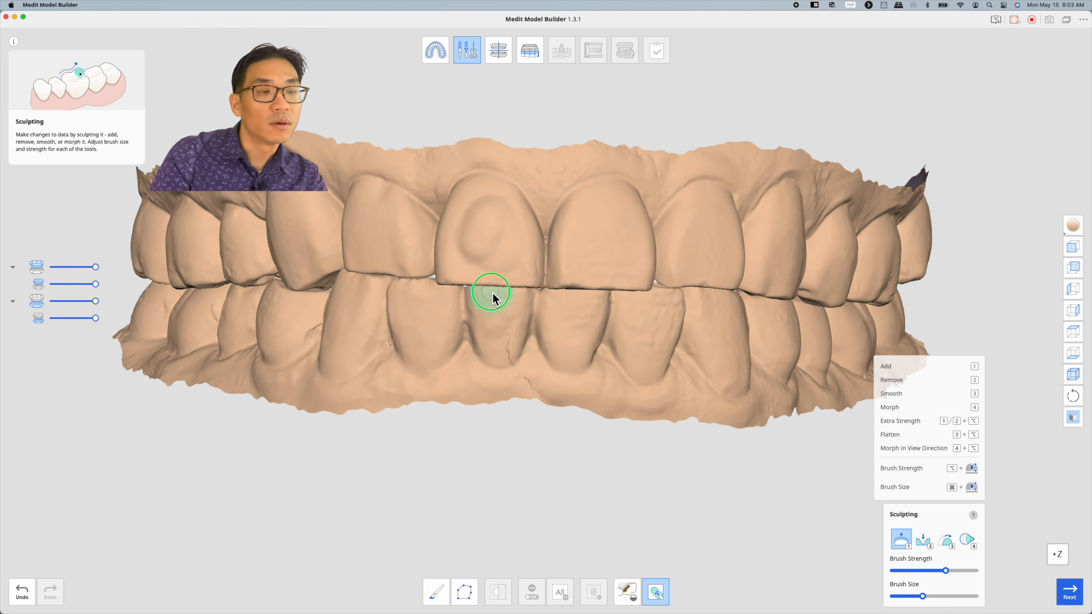
middle_click_drag(495, 297, 530, 351)
middle_click_drag(255, 388, 235, 395)
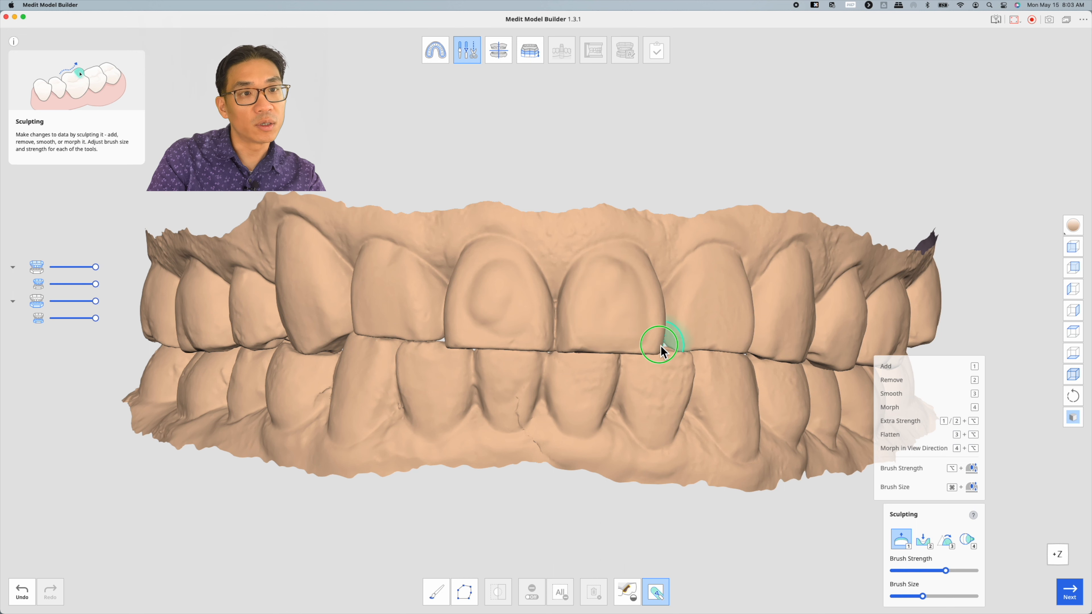
- Add material to the upper left lateral incisor, canine and premolar, and to the upper right lateral incisor and canine
middle_click_drag(663, 345, 614, 318)
mouse_move(618, 303)
left_mouse_down()
mouse_move(612, 325)
mouse_move(617, 300)
left_mouse_up()
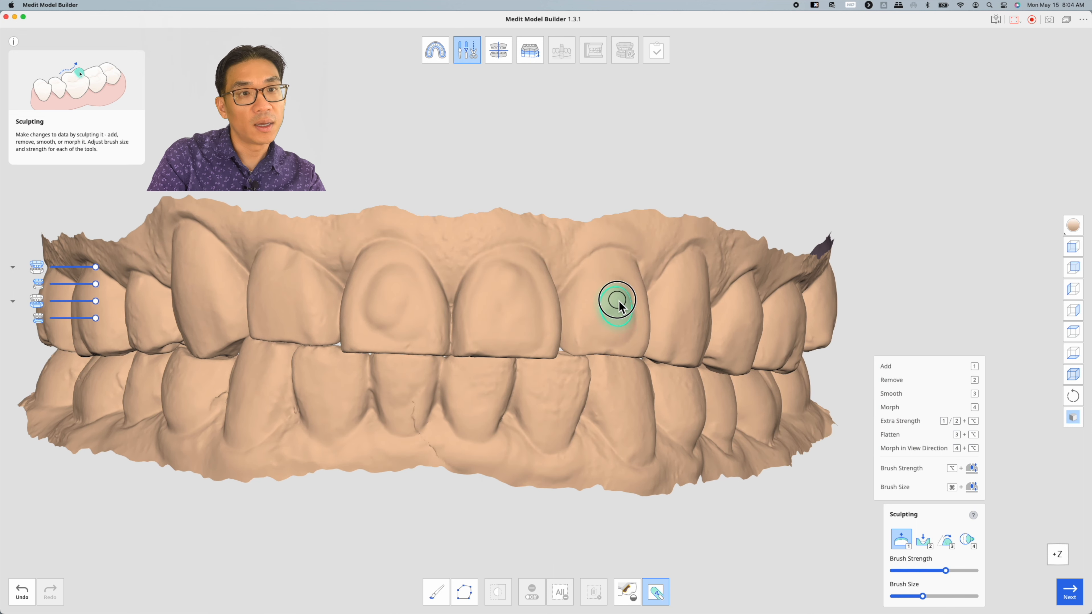
mouse_move(676, 329)
left_mouse_down()
mouse_move(685, 311)
mouse_move(738, 343)
mouse_move(746, 328)
left_mouse_up()
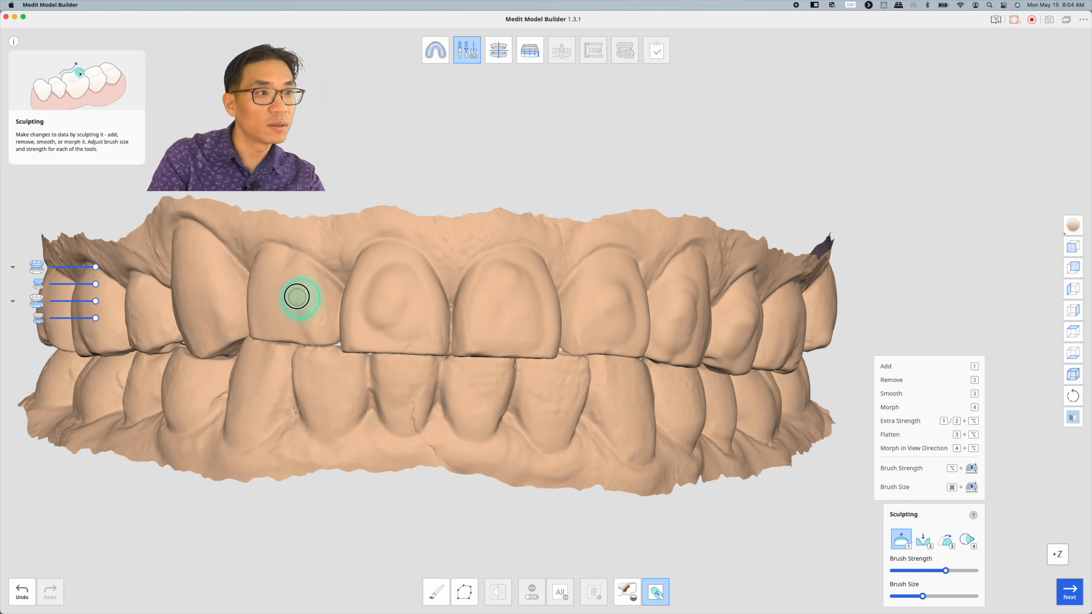
mouse_move(297, 297)
left_mouse_down()
mouse_move(269, 286)
mouse_move(292, 307)
left_mouse_up()
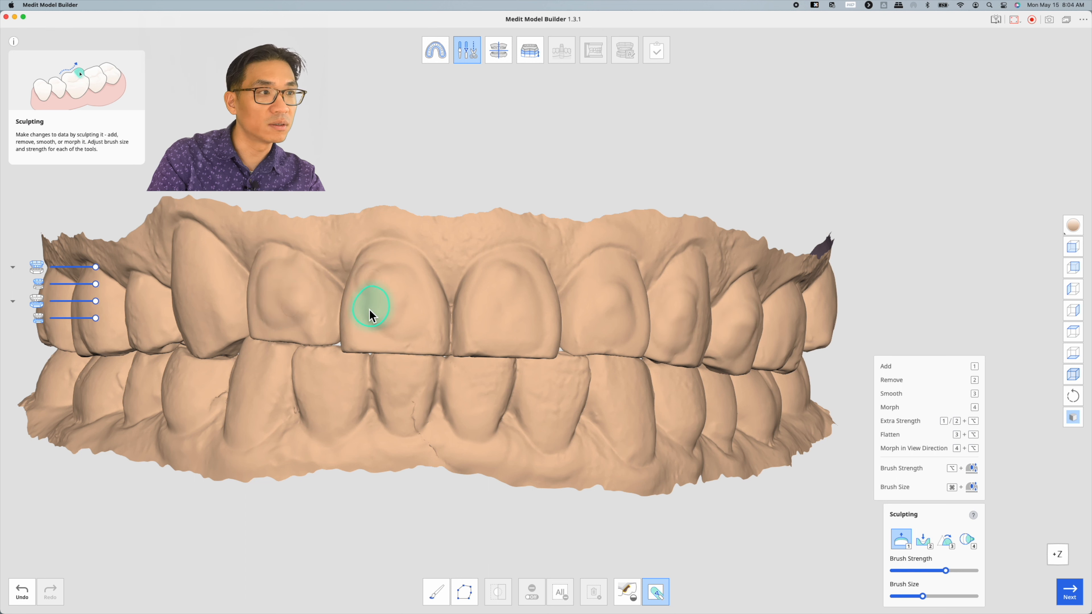
mouse_move(183, 256)
left_mouse_down()
mouse_move(228, 319)
mouse_move(178, 313)
left_mouse_up()
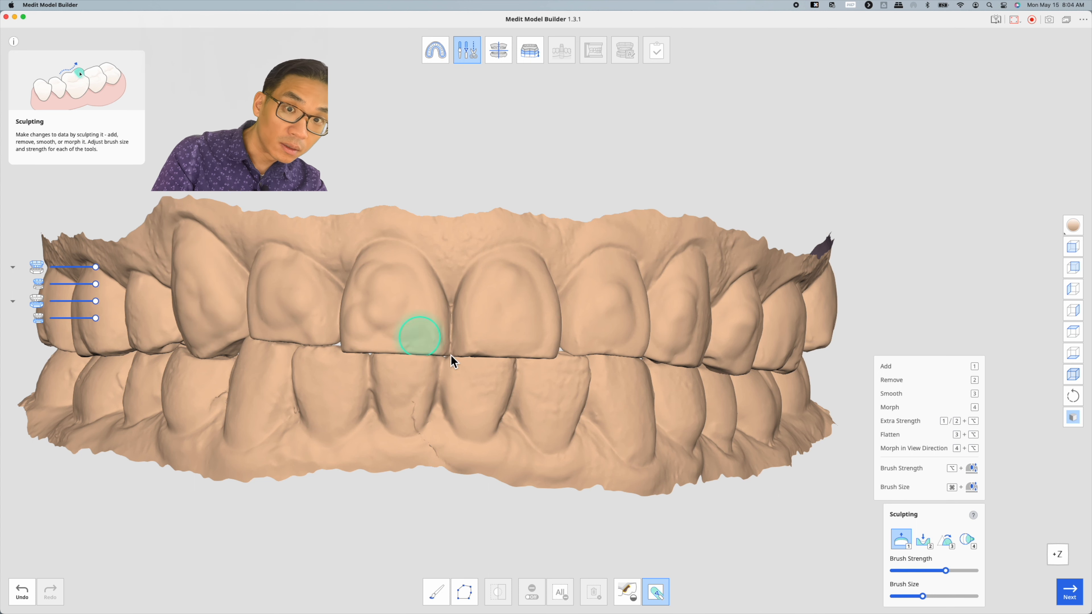
- Add material to the upper right premolar, then build up the upper left canine, premolar and incisors from the side
right_click_drag(239, 467, 508, 368)
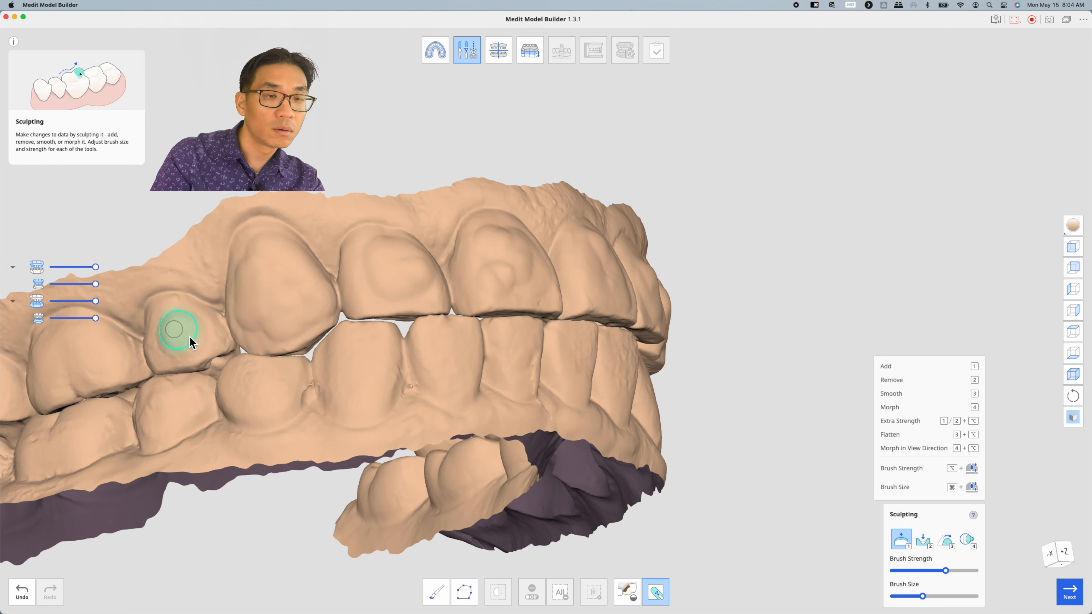
left_click(1073, 395)
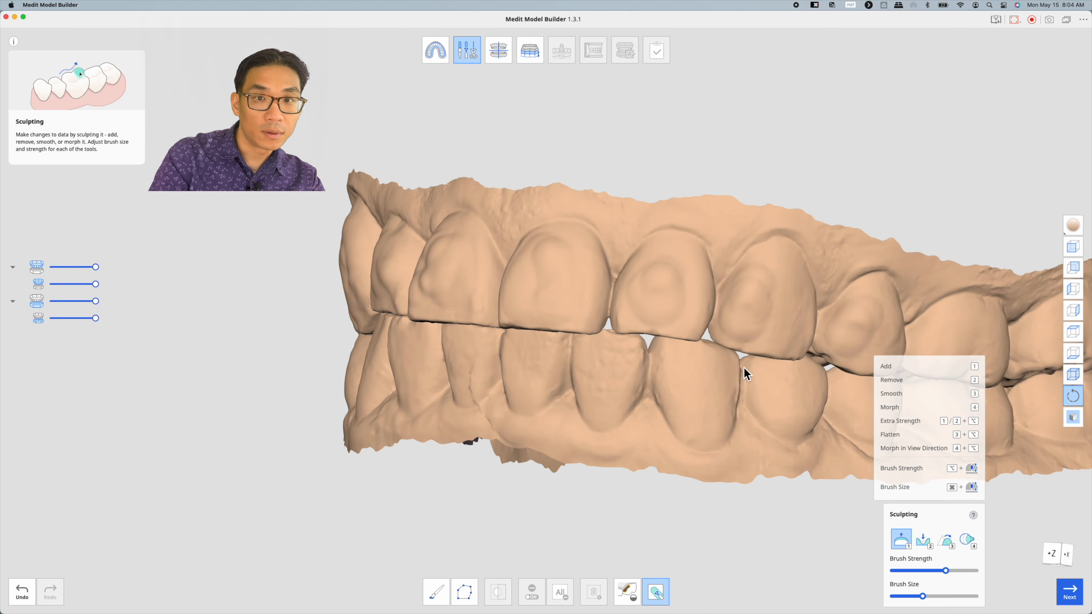
mouse_move(744, 368)
right_mouse_down()
mouse_move(700, 361)
mouse_move(697, 351)
right_mouse_up()
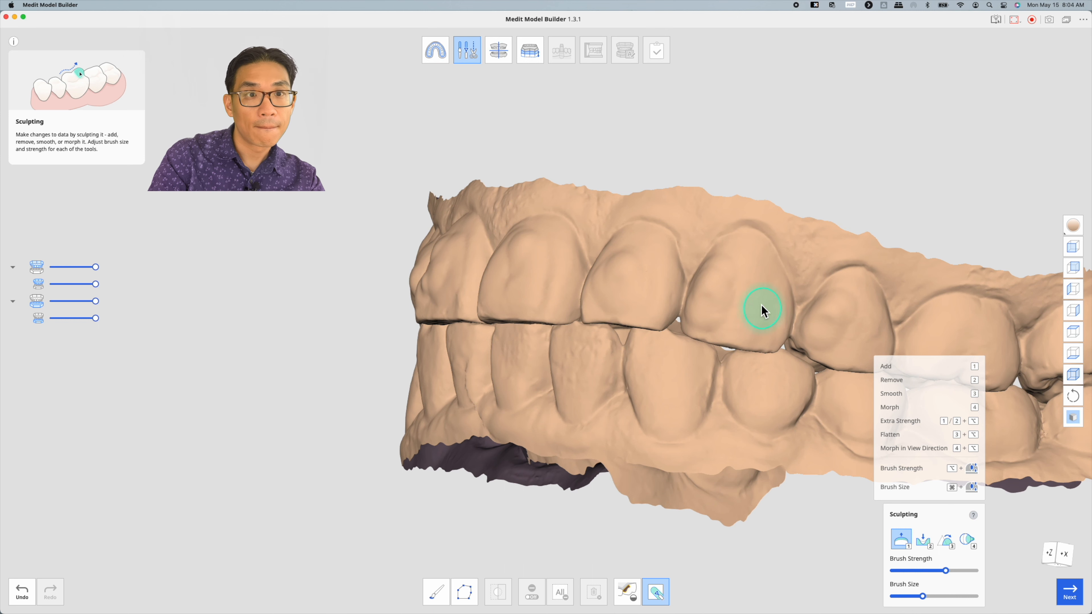
mouse_move(863, 339)
left_mouse_down()
mouse_move(864, 313)
mouse_move(879, 336)
left_mouse_up()
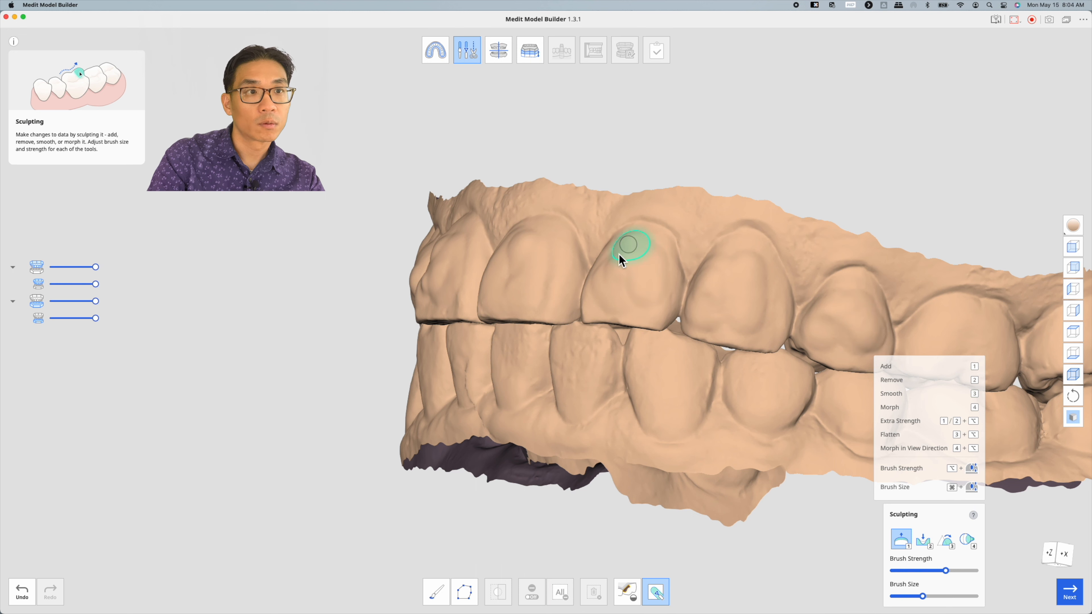
left_click_drag(499, 302, 516, 263)
mouse_move(519, 287)
middle_mouse_down()
mouse_move(575, 314)
mouse_move(417, 276)
middle_mouse_up()
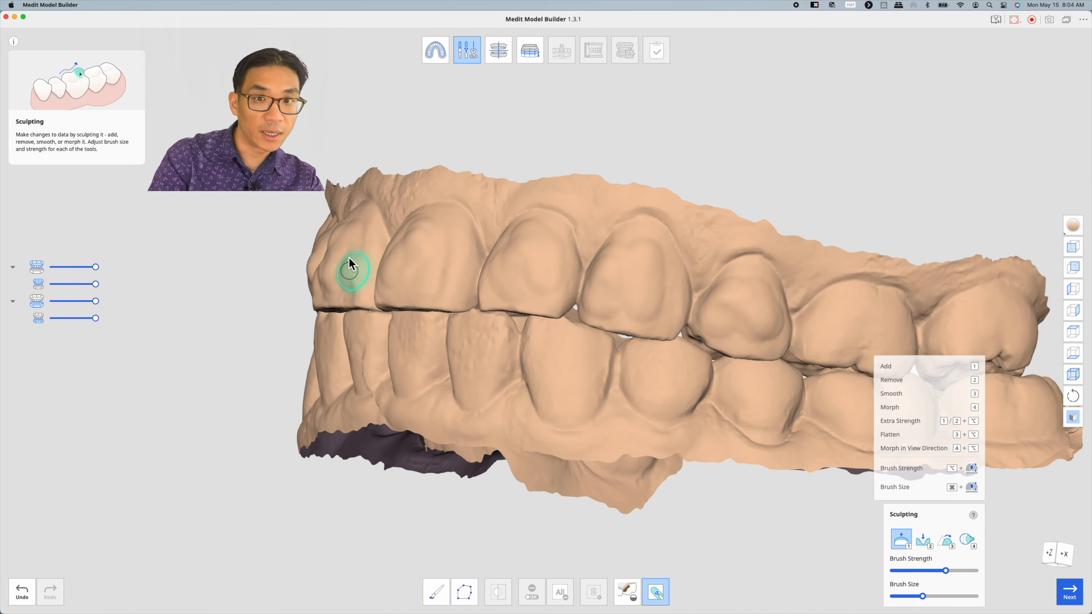
- Rotate the arches back to a centred front view and close Sculpting, keeping the added material
left_click(1077, 395)
left_click_drag(387, 315, 684, 276)
left_click_drag(468, 311, 324, 234)
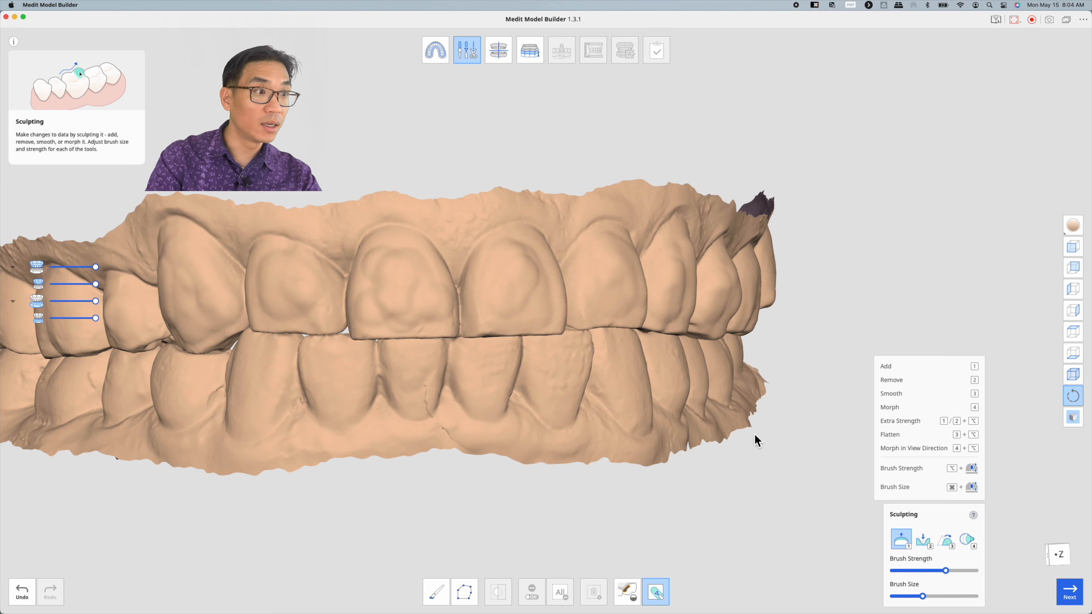
left_click_drag(297, 303, 641, 548)
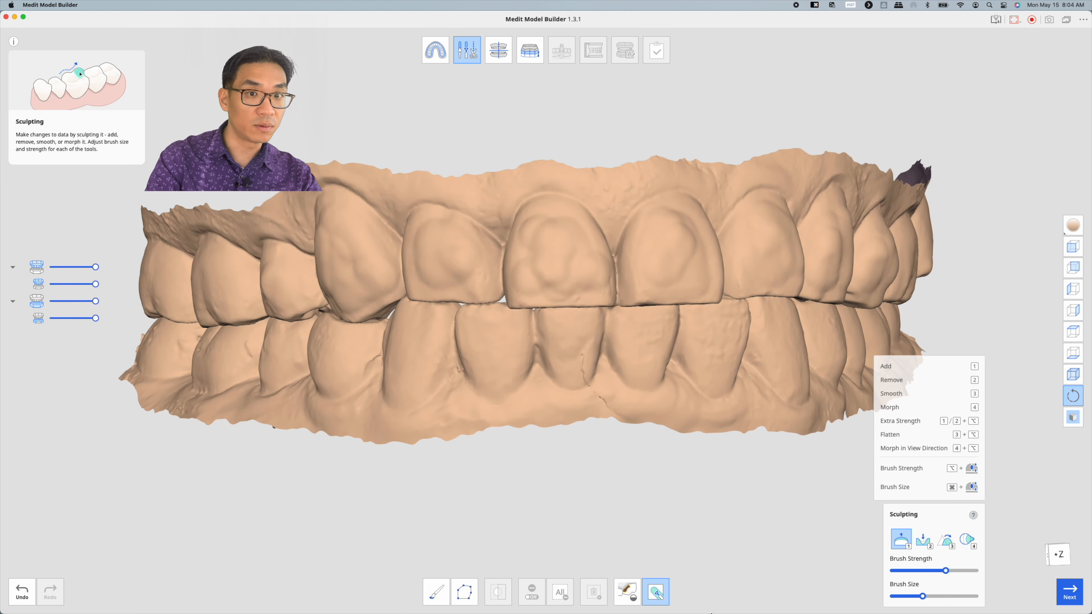
key("Escape")
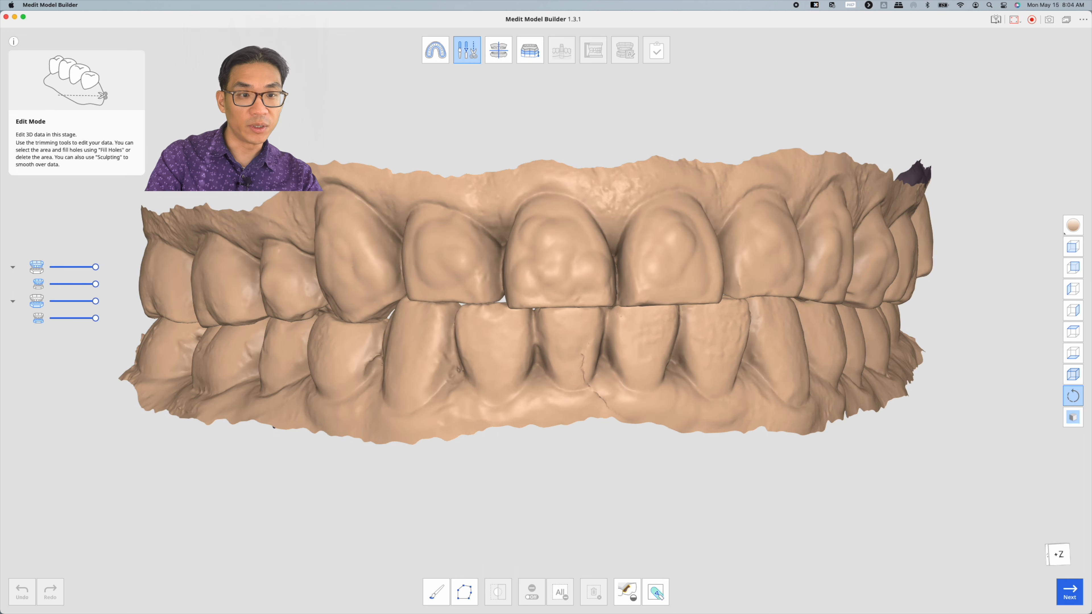
- Open Sculpting with the Smooth tool and raise both its brush size and brush strength
left_click(656, 592)
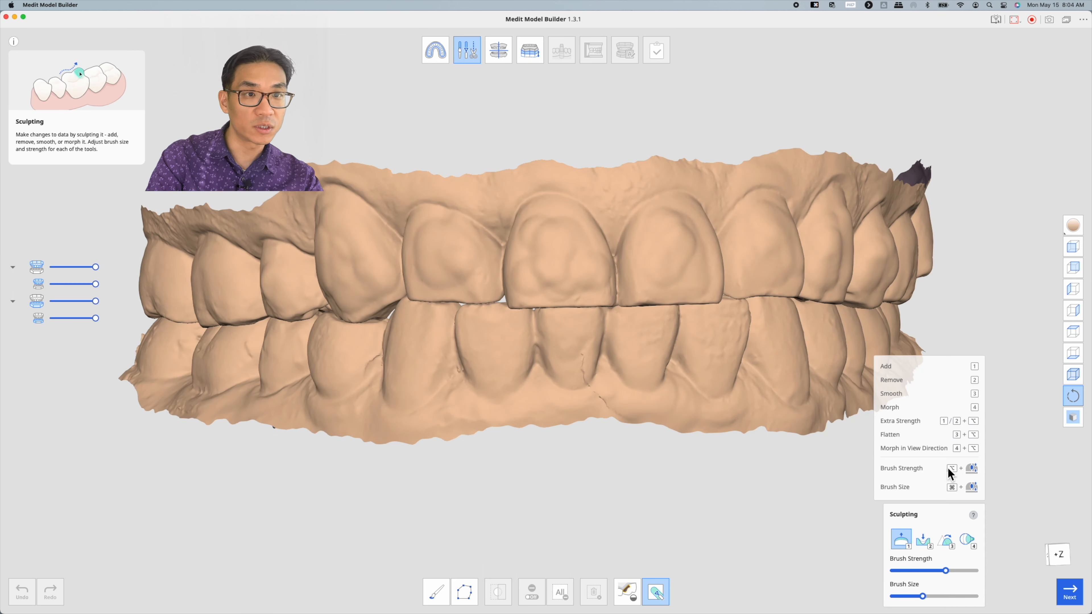
key("3")
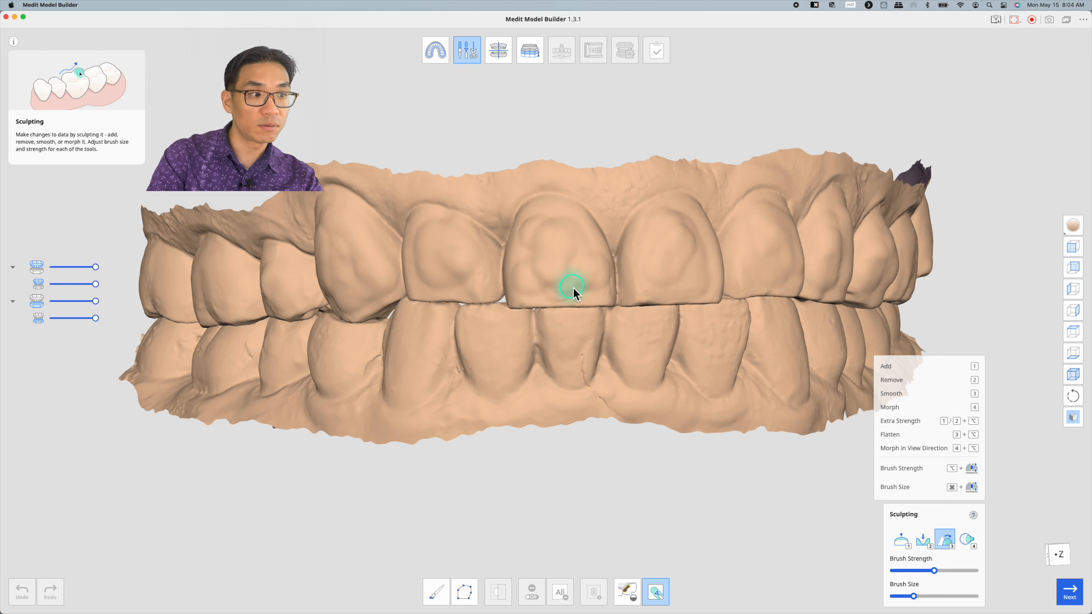
key("space")
key("space")
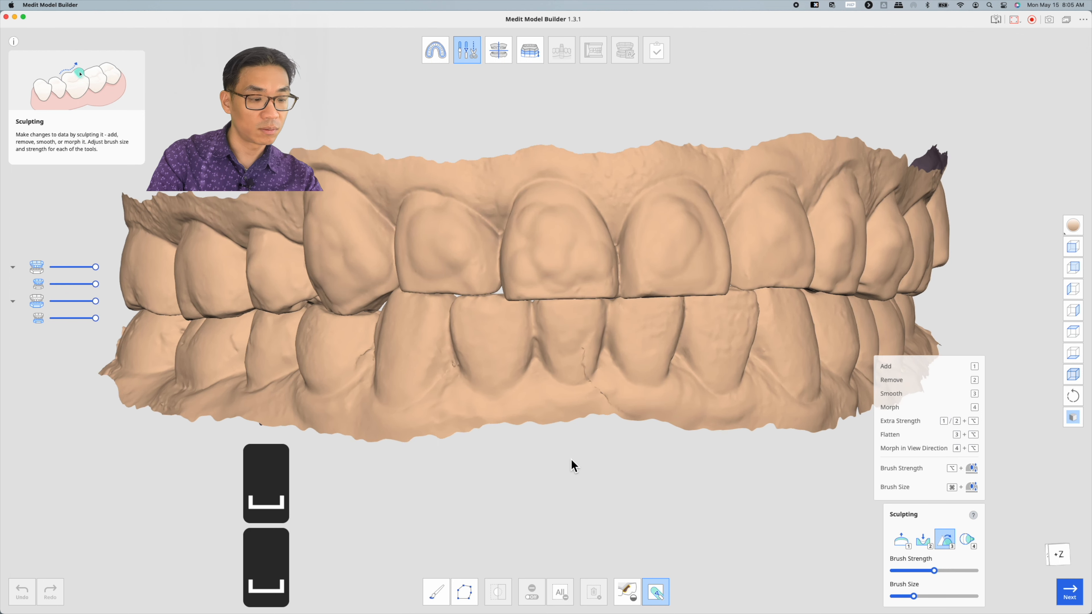
scroll(572, 457, "up", 1, "super")
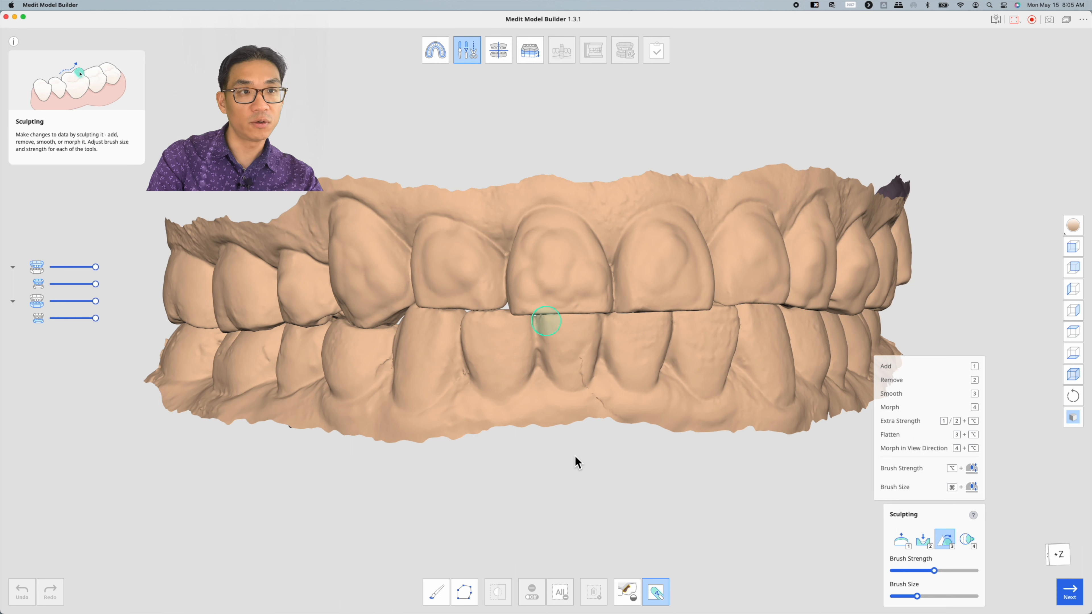
scroll(577, 463, "up", 1, "super")
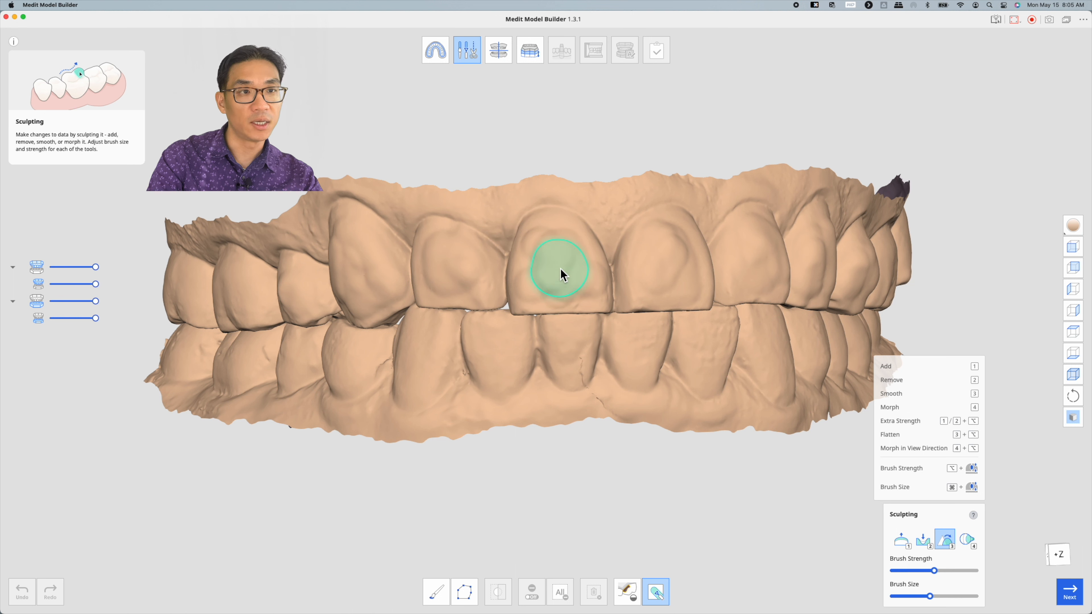
scroll(557, 278, "up", 5, "super")
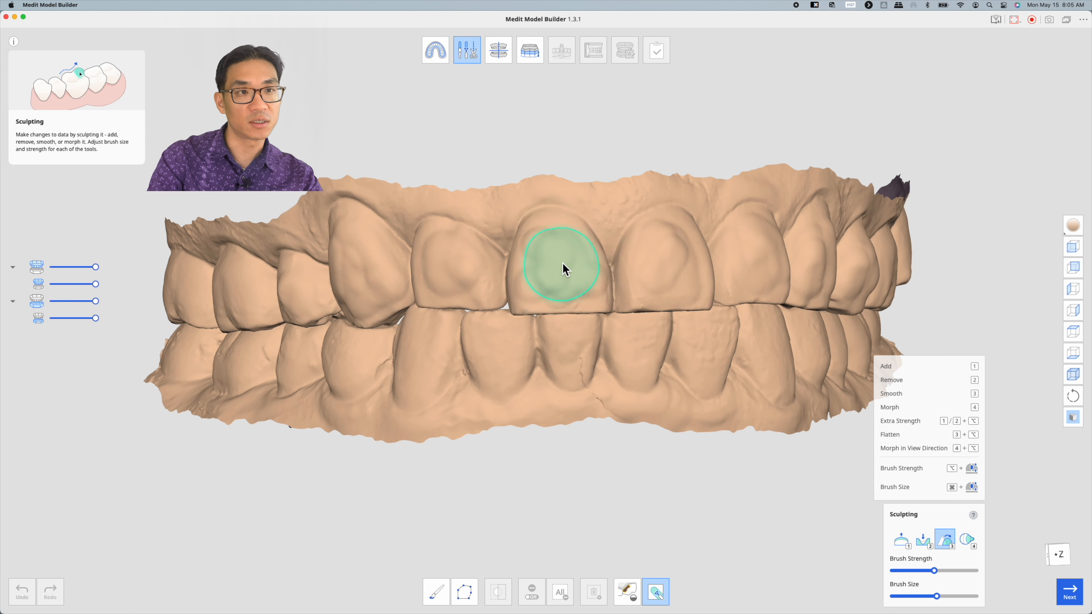
scroll(566, 274, "down", 3, "super")
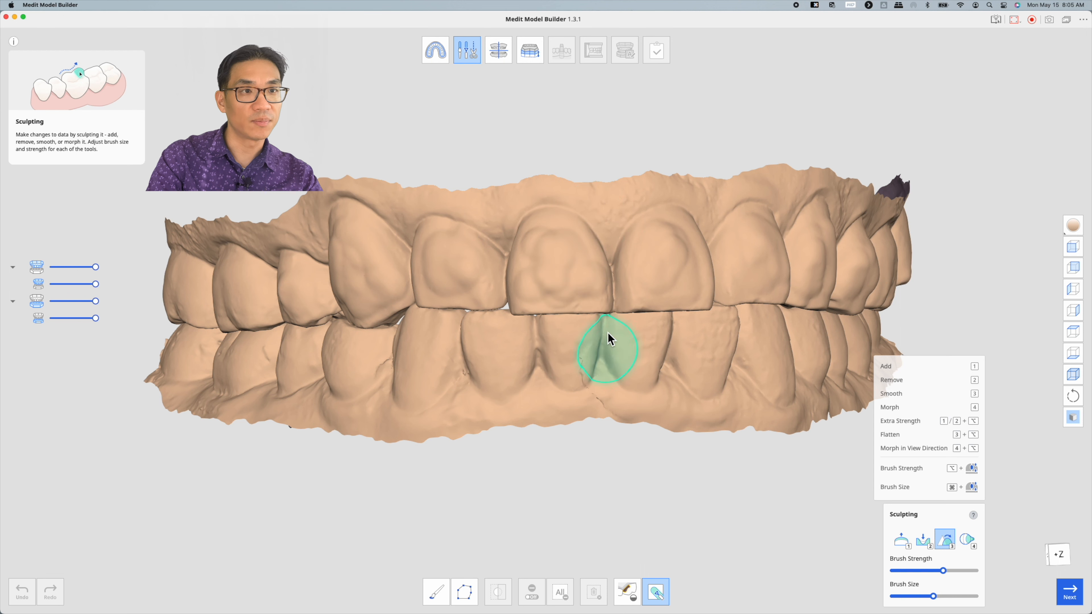
scroll(559, 271, "up", 2)
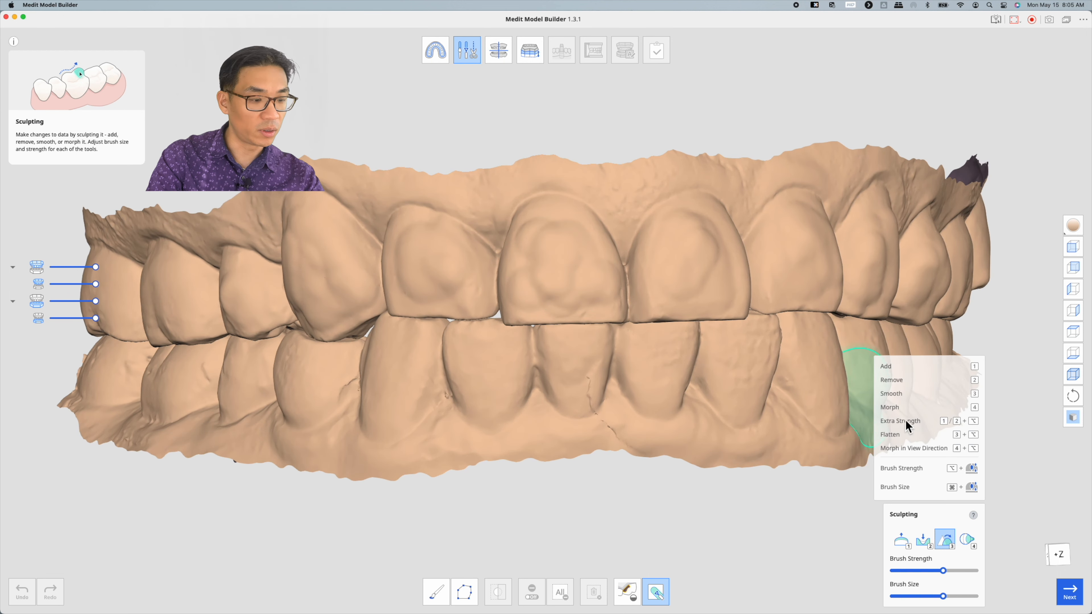
key("3")
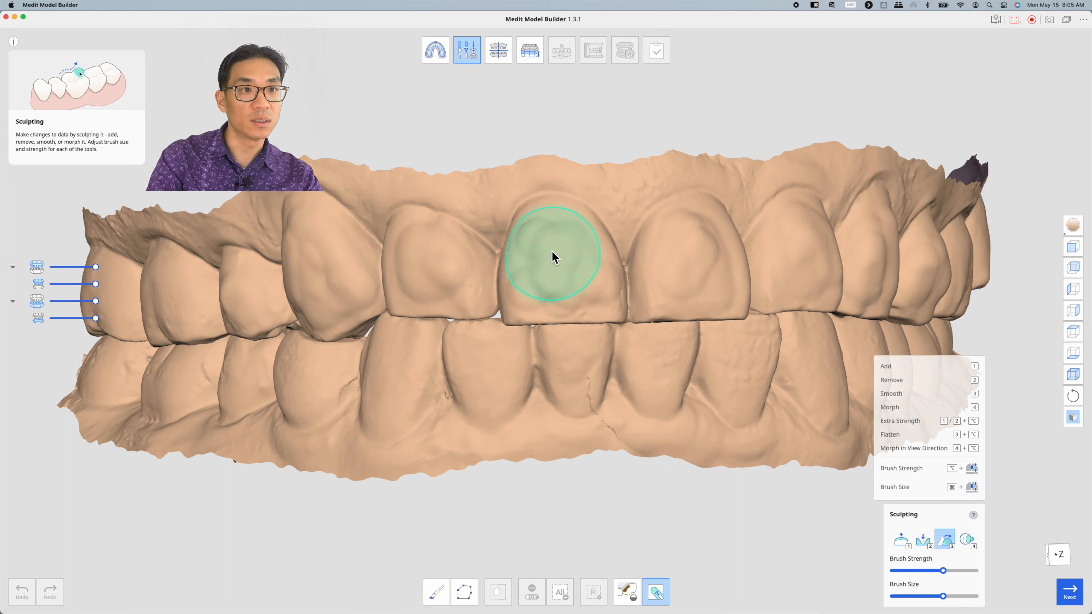
- Smooth the built-up surfaces of the upper front teeth, including the canine and the premolar beside it
left_click_drag(554, 257, 588, 285)
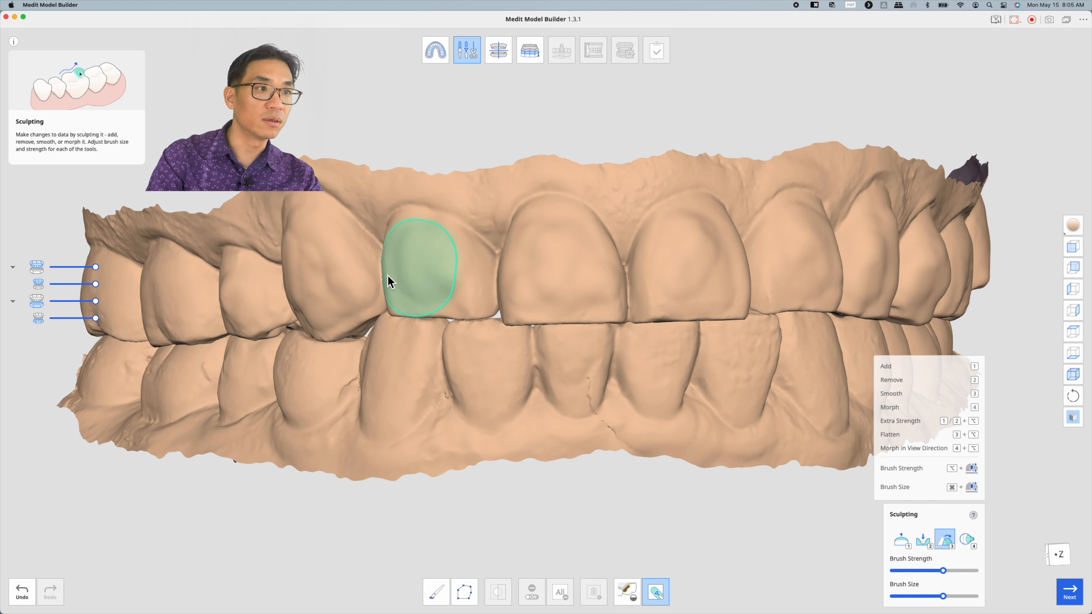
middle_click_drag(313, 264, 353, 273)
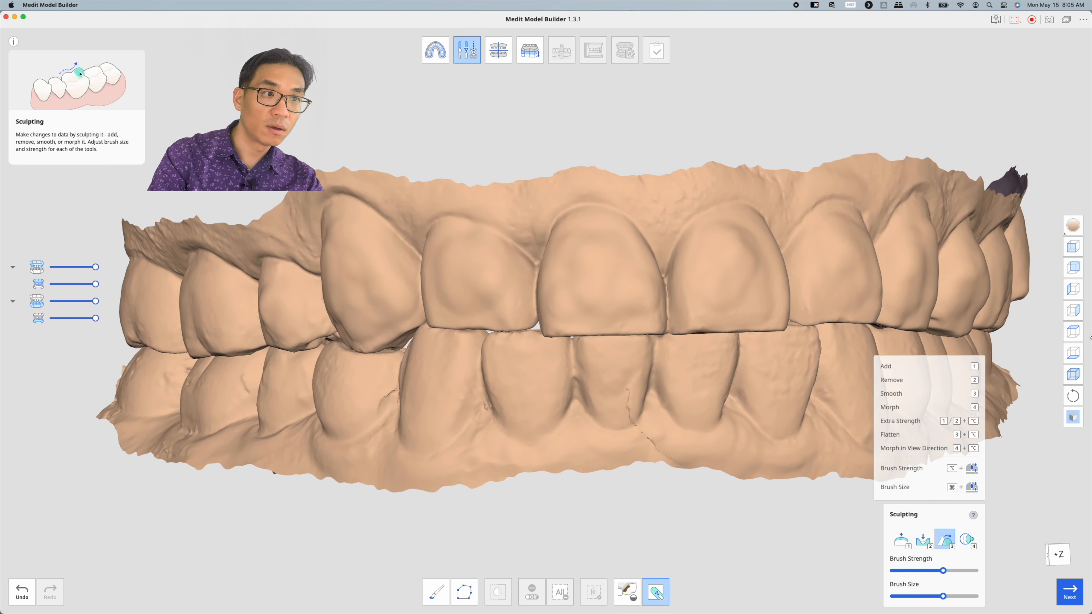
left_click(1074, 396)
right_click_drag(550, 354, 740, 316)
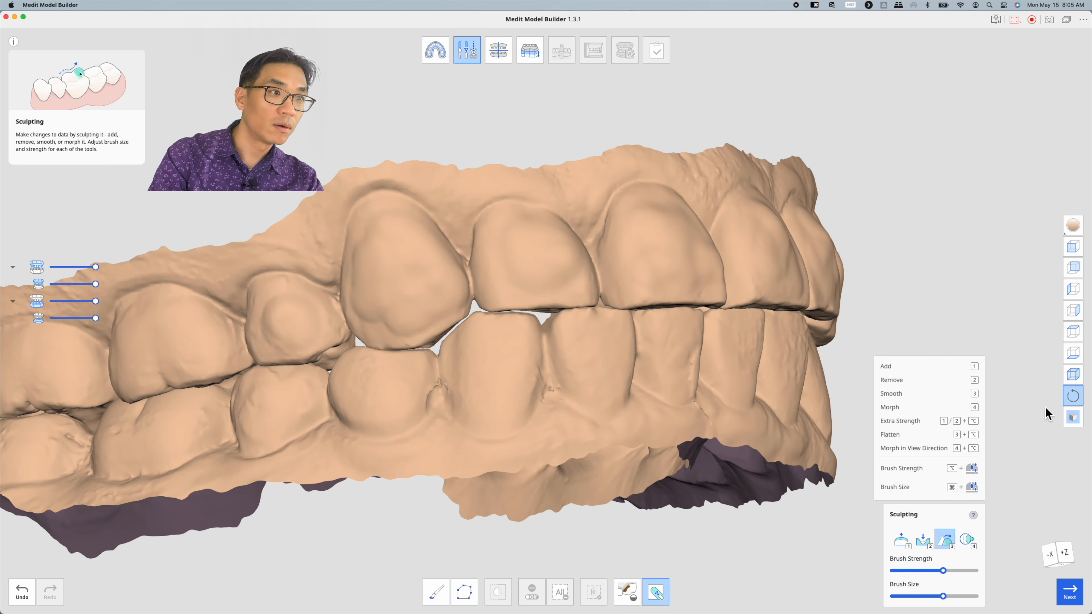
left_click(1066, 399)
mouse_move(278, 314)
left_mouse_down()
mouse_move(280, 335)
mouse_move(279, 321)
left_mouse_up()
mouse_move(379, 293)
left_mouse_down()
mouse_move(390, 304)
mouse_move(383, 271)
left_mouse_up()
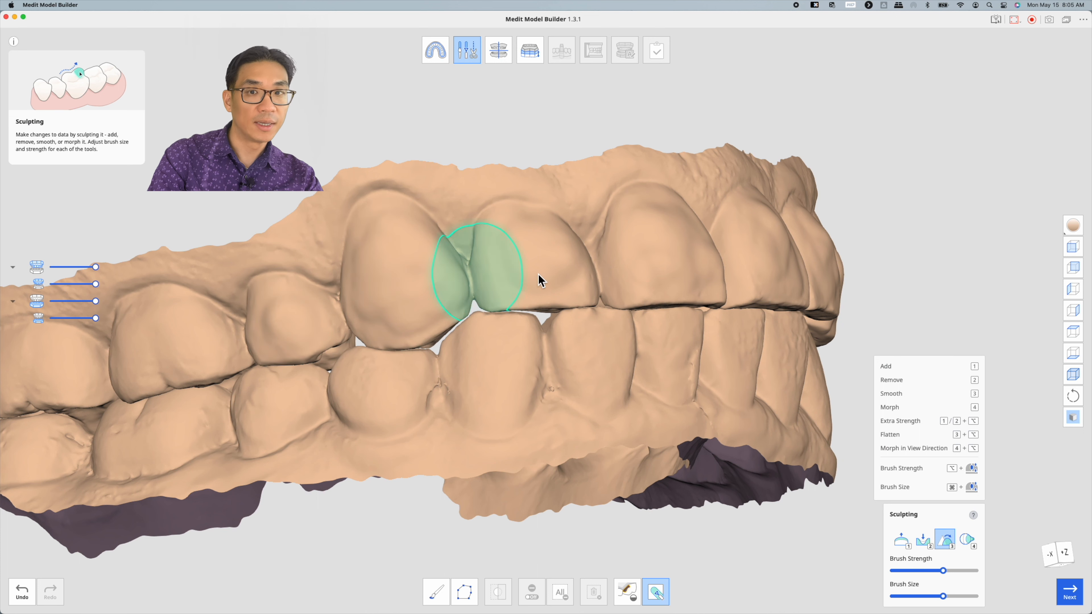
- Examine the smoothed tooth surfaces of both arches from the opposite side, from below and from above
middle_click_drag(572, 294, 443, 291)
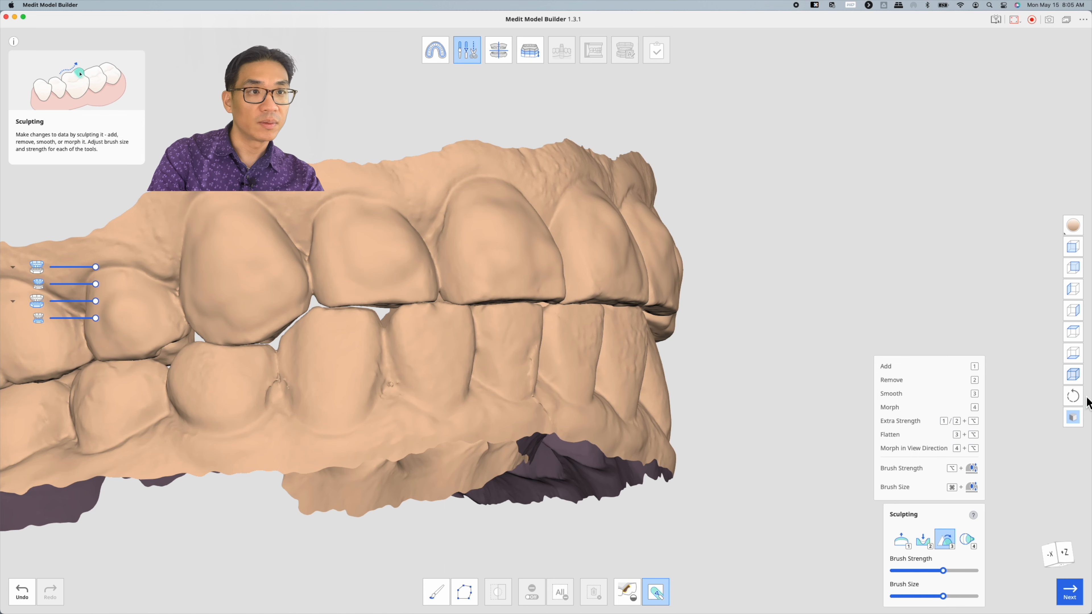
left_click(1073, 395)
left_click_drag(822, 288, 610, 353)
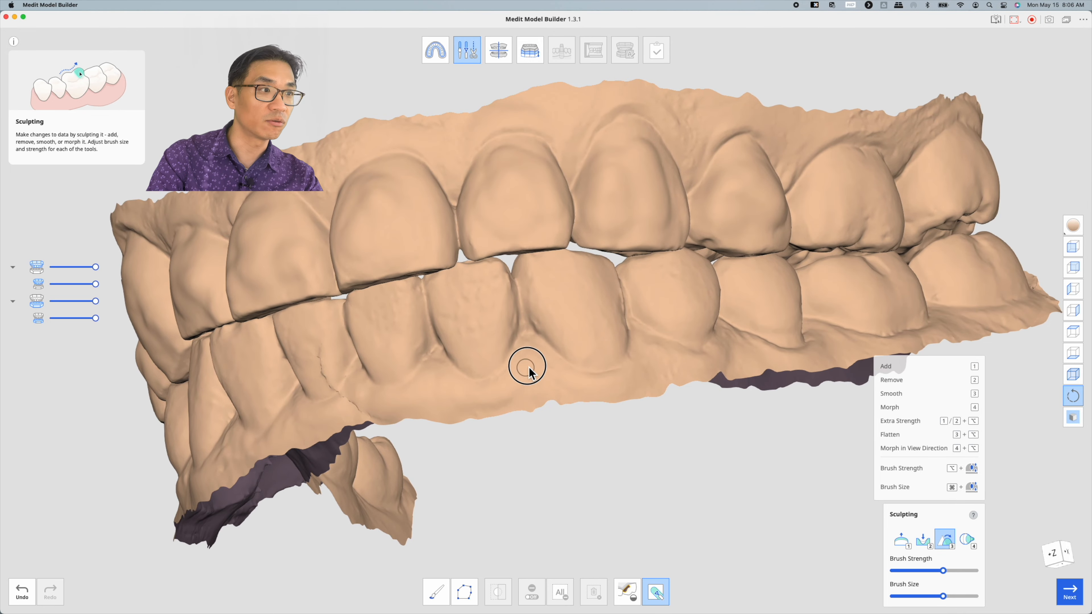
left_click_drag(525, 366, 655, 305)
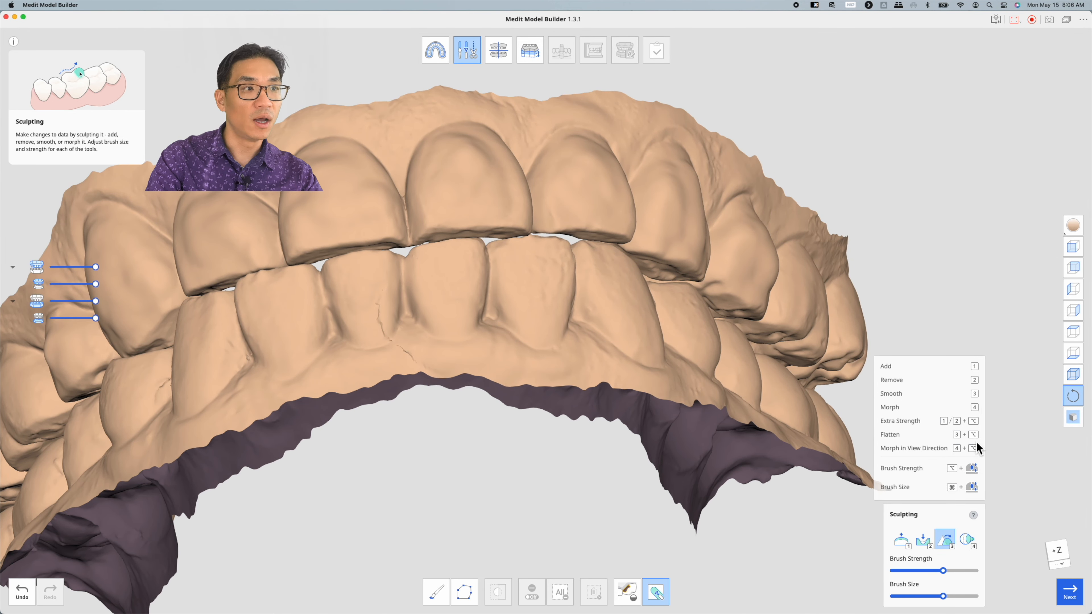
left_click_drag(525, 368, 586, 495)
right_click_drag(586, 492, 586, 497)
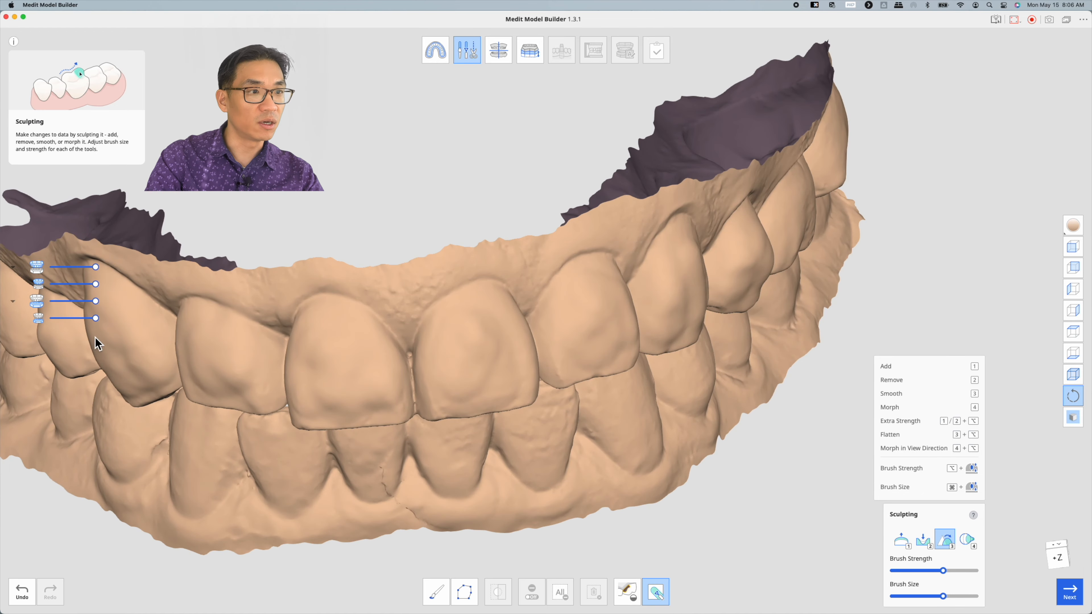
right_click_drag(300, 480, 290, 329)
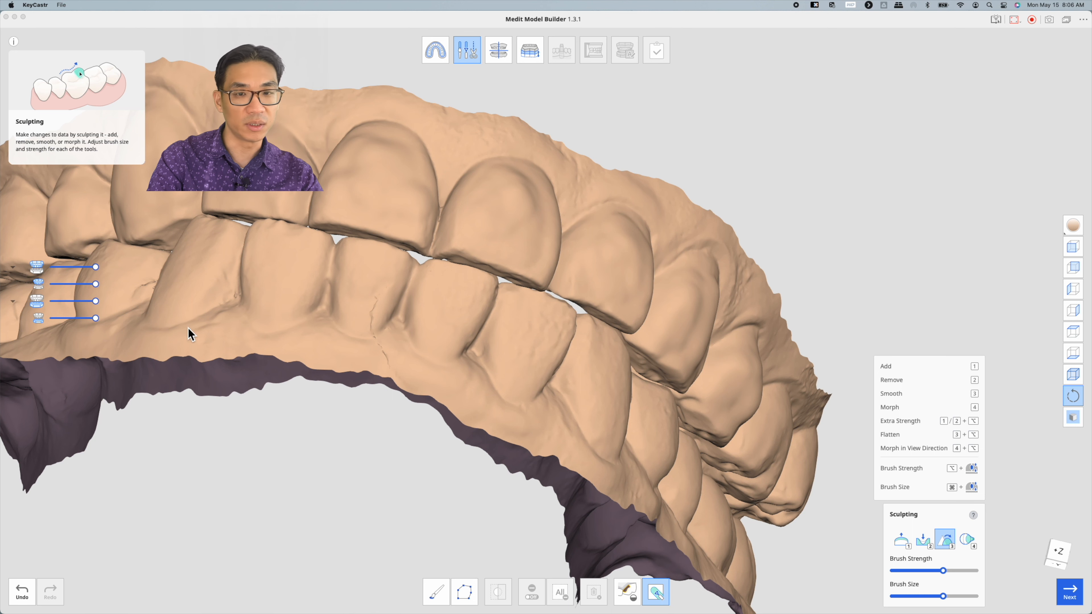
right_click_drag(188, 328, 193, 353)
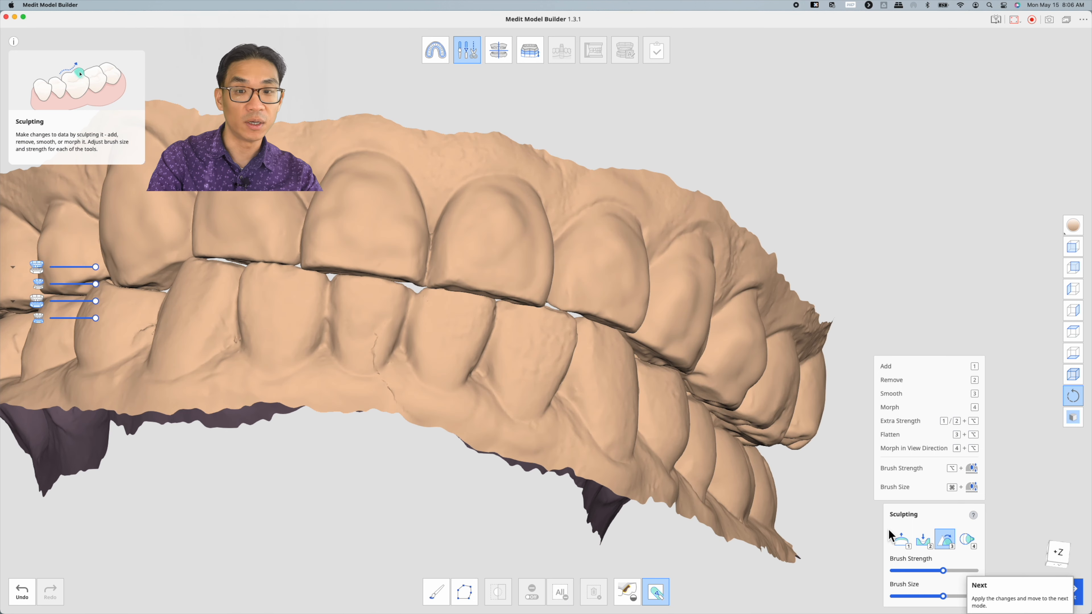
- Apply the sculpting changes, accept the three-point occlusal plane alignment and proceed to Base Creation
left_click(1083, 603)
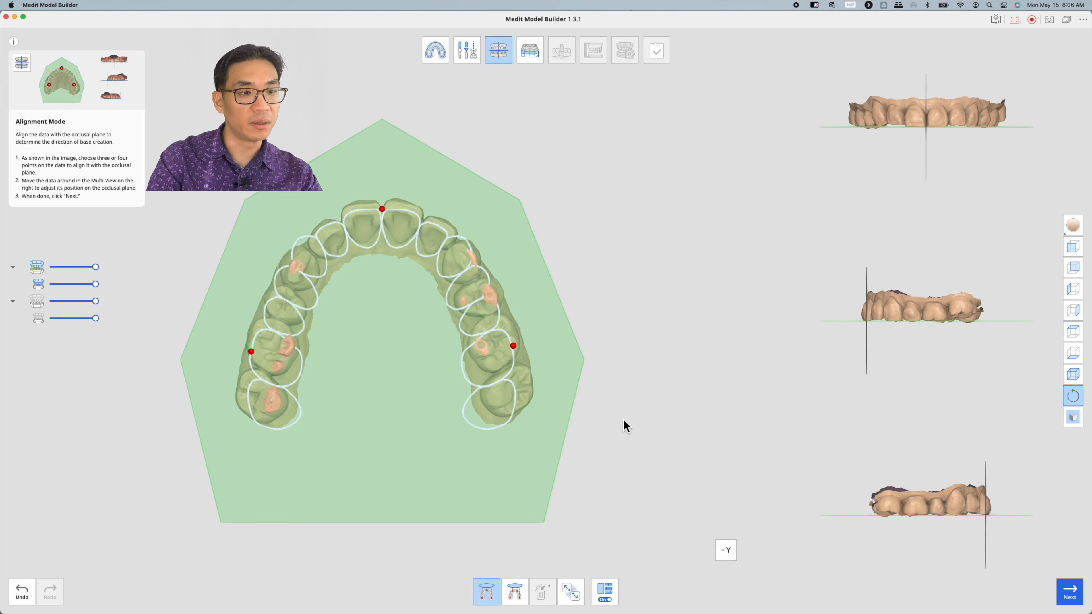
left_click(483, 595)
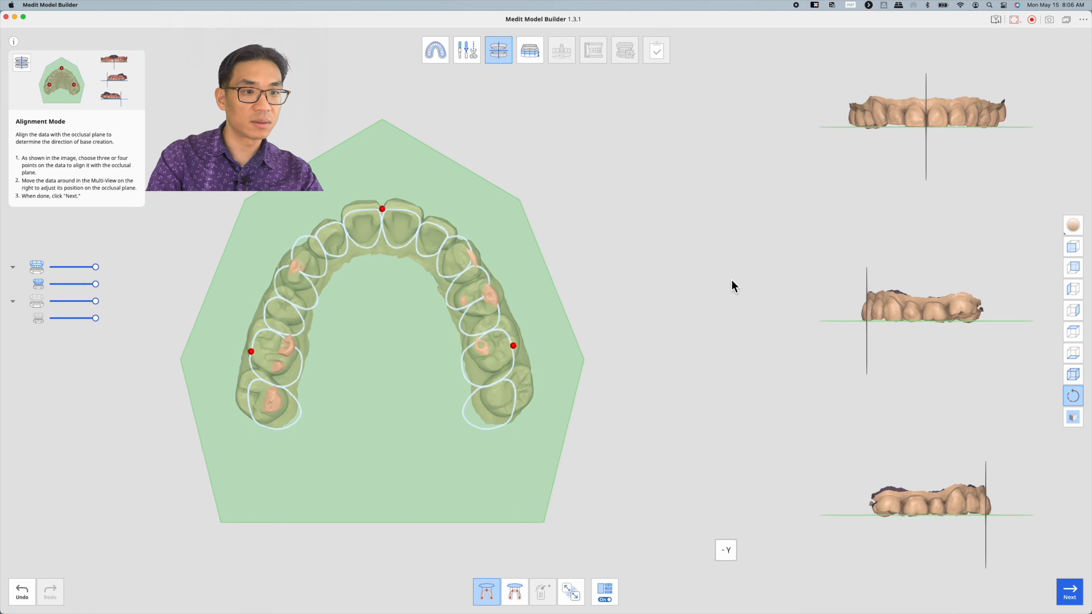
left_click(609, 601)
left_click(610, 602)
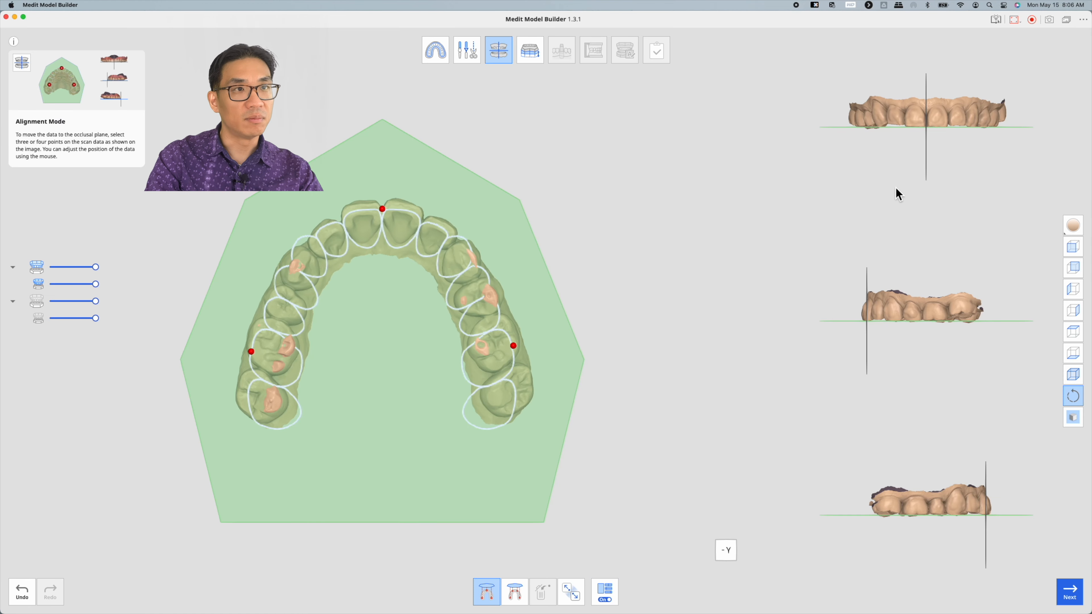
left_click(1078, 596)
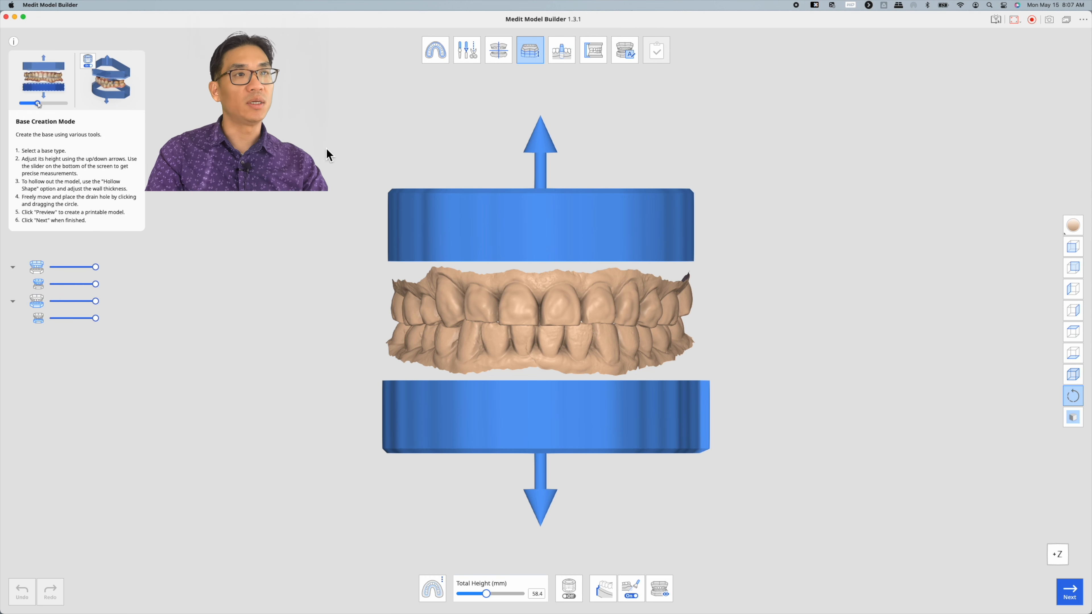
- Reduce the total height of the horseshoe-shaped bases to 28.2 mm
right_click_drag(540, 140, 530, 286)
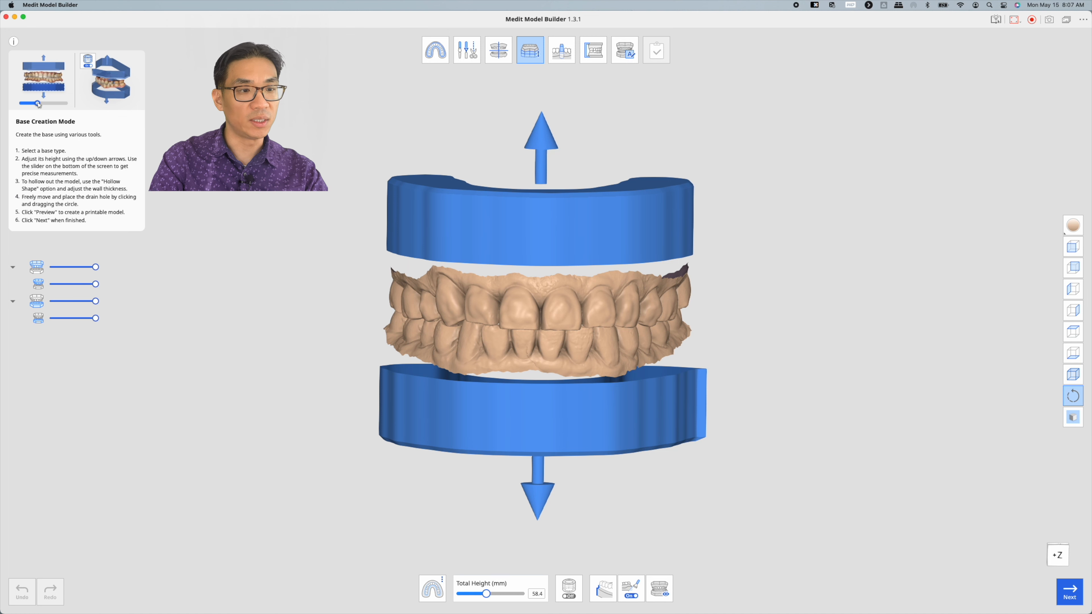
left_click_drag(487, 594, 433, 600)
left_click_drag(557, 510, 550, 487)
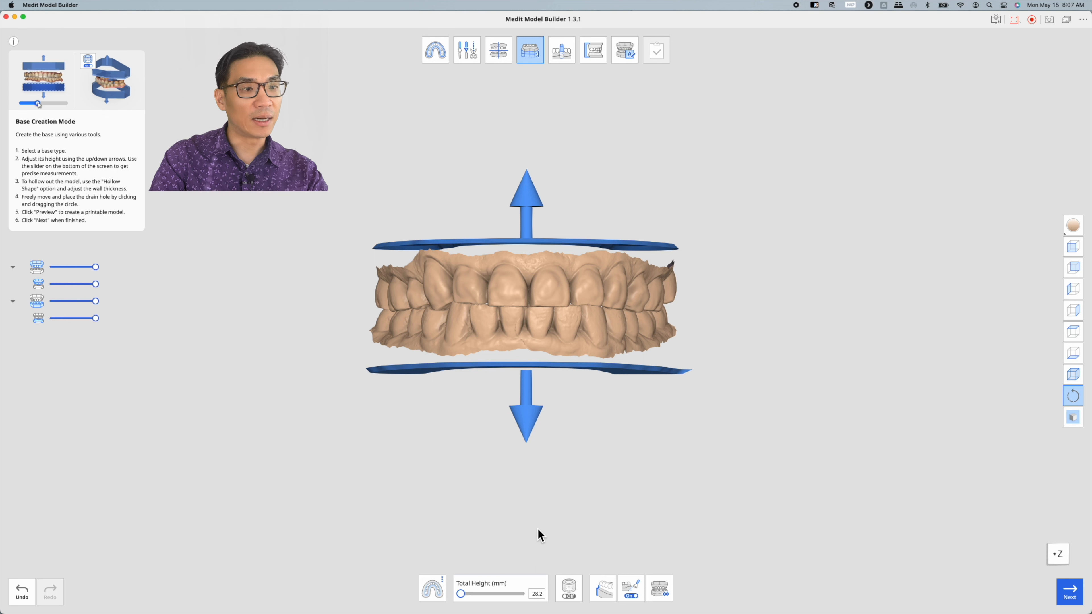
left_click_drag(502, 471, 587, 500)
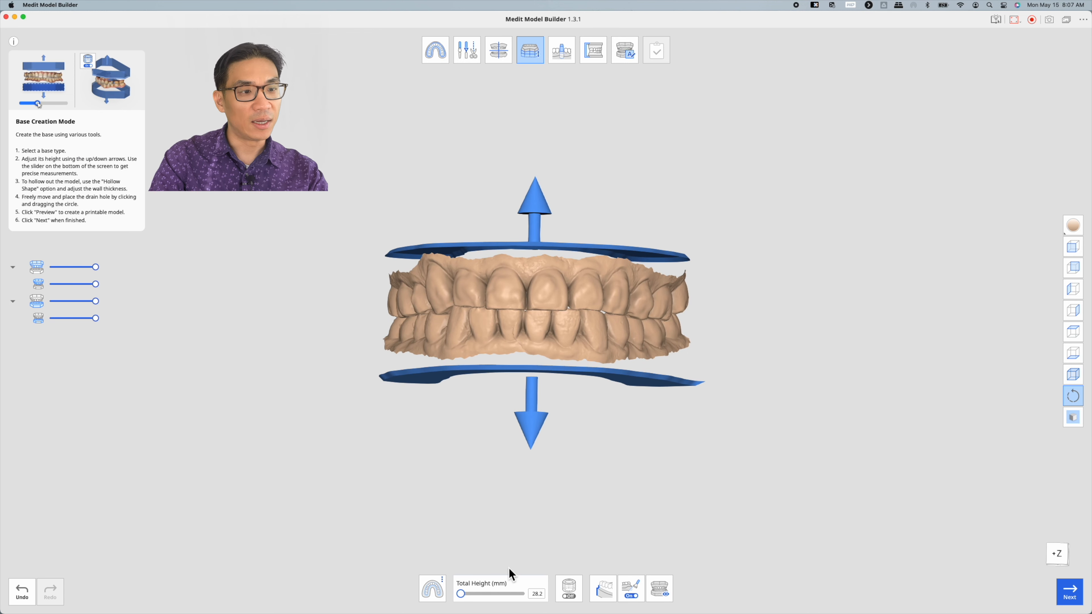
- Try the ABO base type and the full base with a rounded front on both arches to compare their shapes
left_click(438, 595)
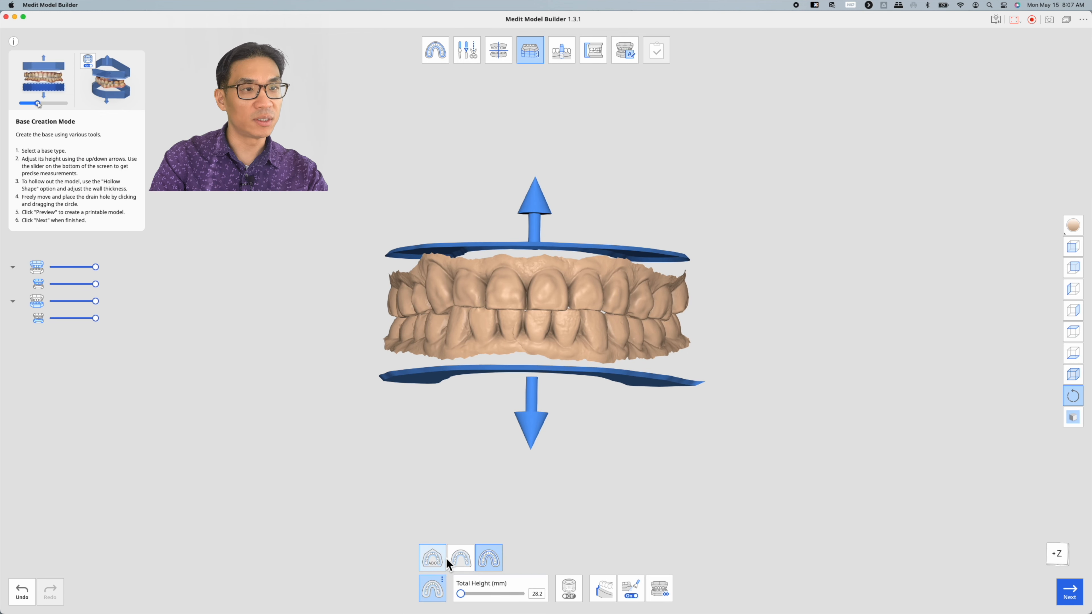
left_click(432, 560)
right_click_drag(484, 498, 529, 299)
left_click(475, 558)
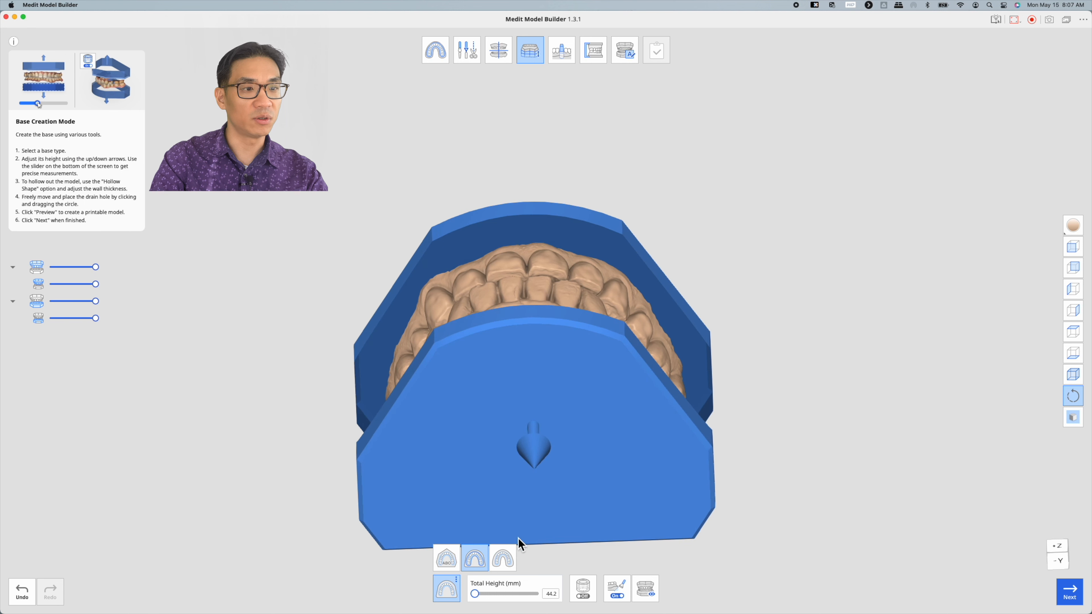
left_click(504, 559)
left_click(460, 559)
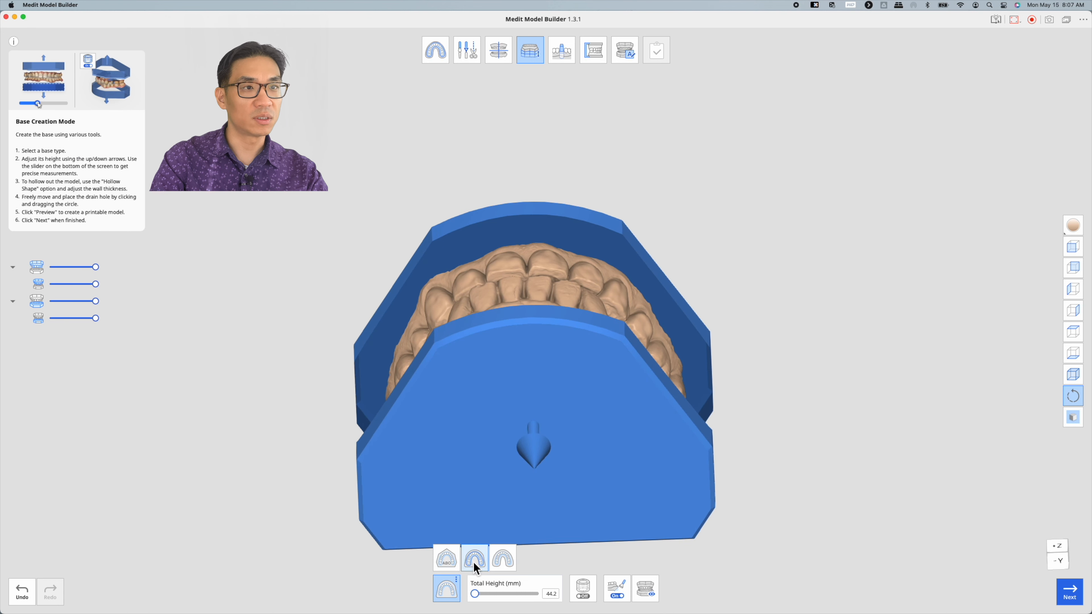
left_click(446, 558)
right_click_drag(603, 416, 583, 373)
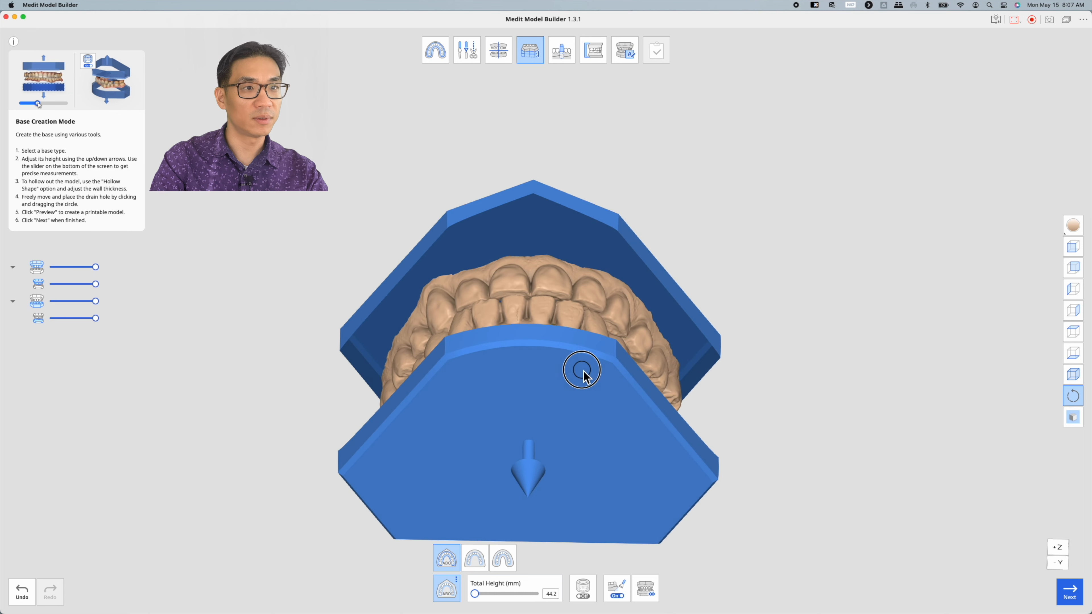
left_click(478, 567)
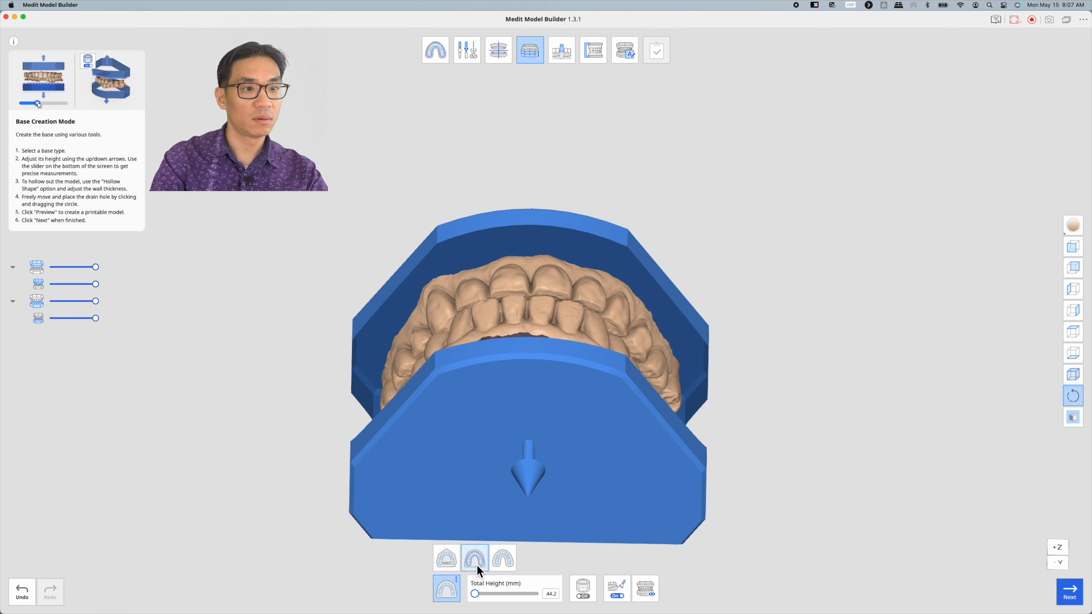
- Choose the horseshoe-shaped base type for both arches and set the total height to 28.2 mm
left_click(502, 559)
right_click_drag(544, 438, 541, 524)
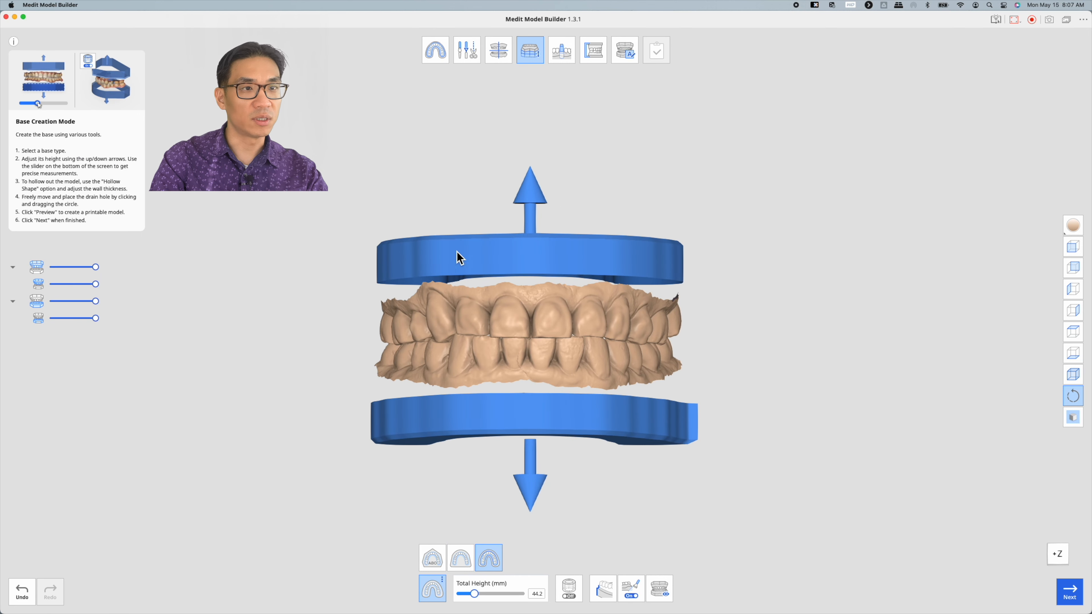
right_click_drag(543, 404, 534, 239)
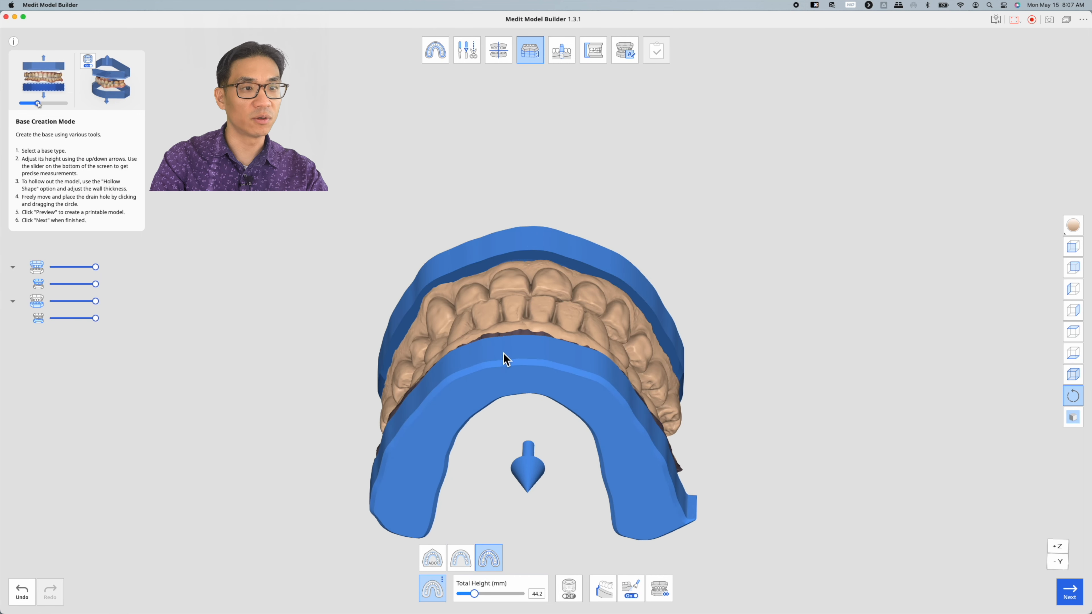
right_click_drag(550, 486, 503, 608)
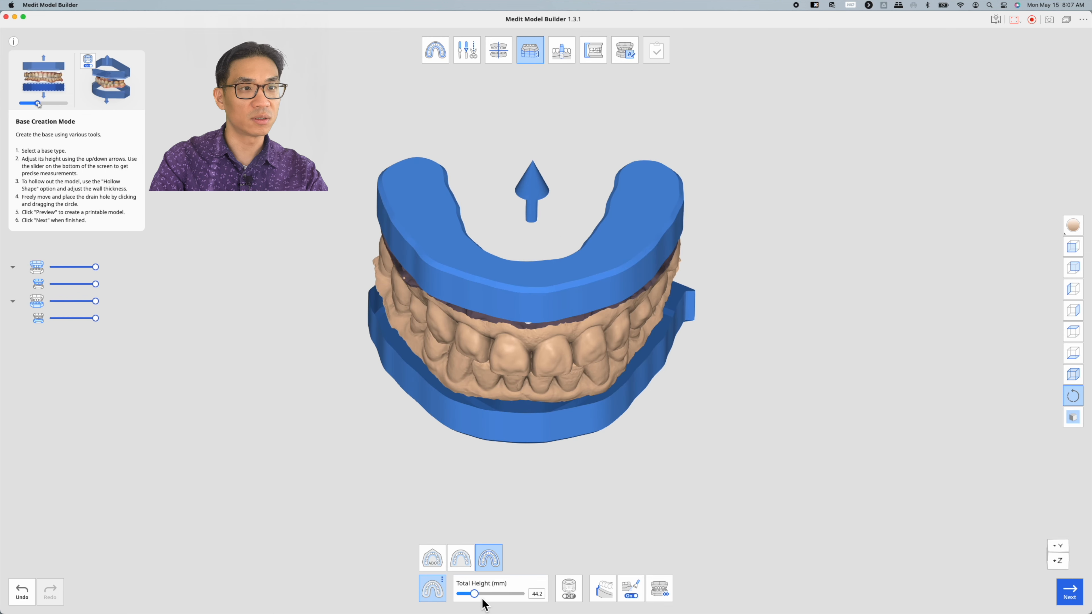
left_click_drag(475, 594, 459, 594)
right_click_drag(582, 439, 588, 296)
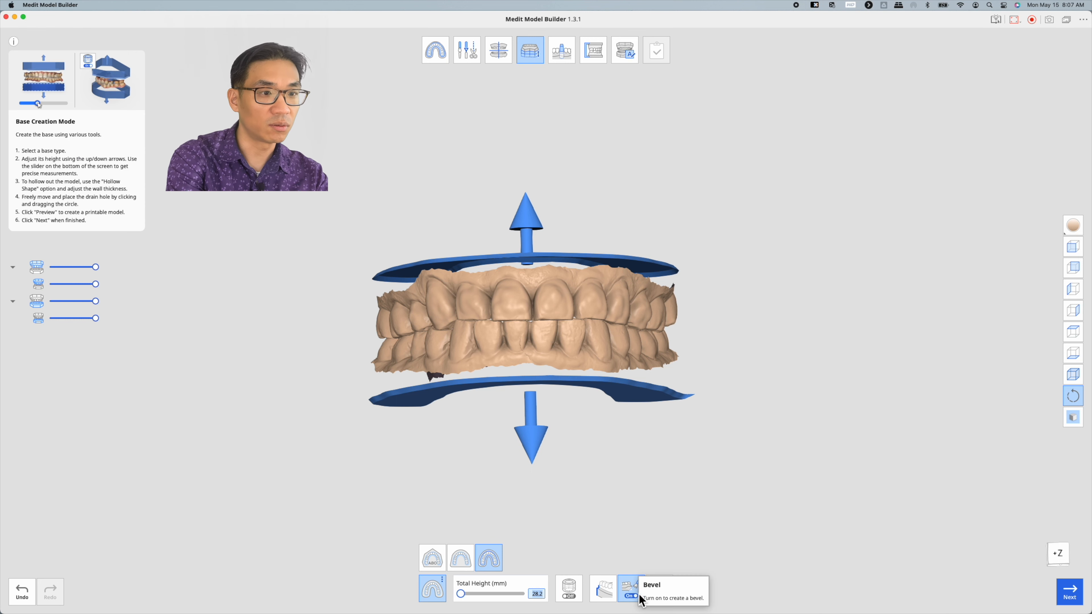
- Try to set the total height of the horseshoe-shaped bases to 12 mm
type("12")
key("Tab")
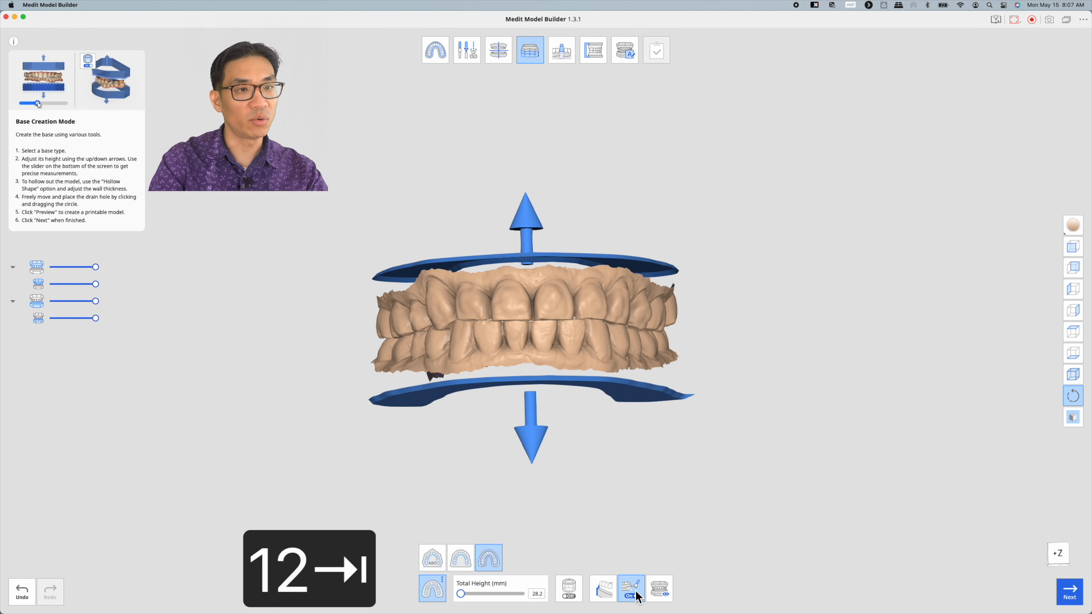
right_click_drag(808, 412, 806, 417)
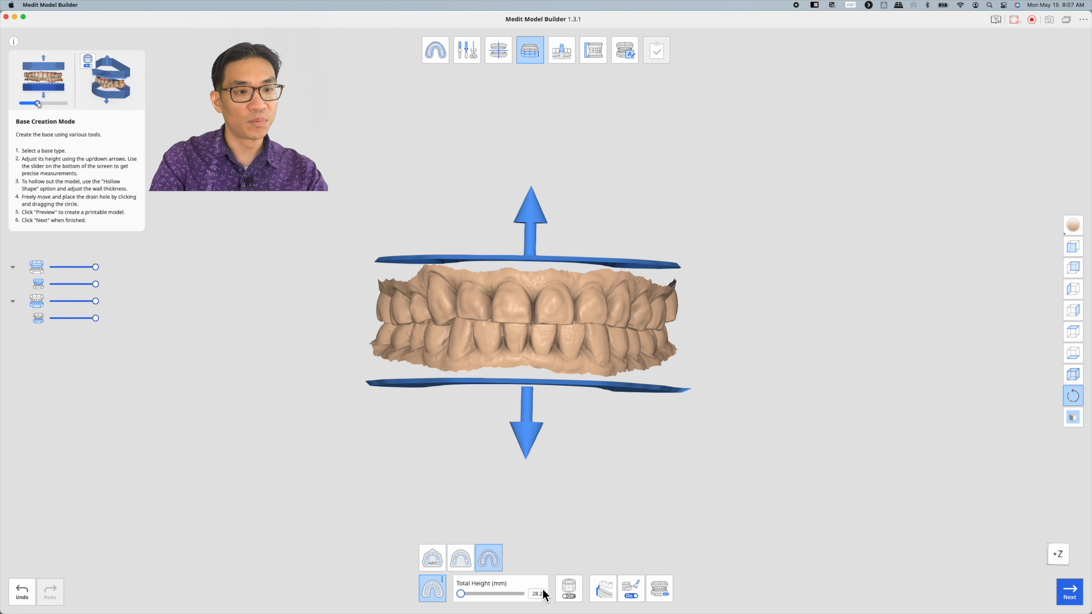
- Enable the Hollow Shape option for both horseshoe-shaped bases
left_click(567, 597)
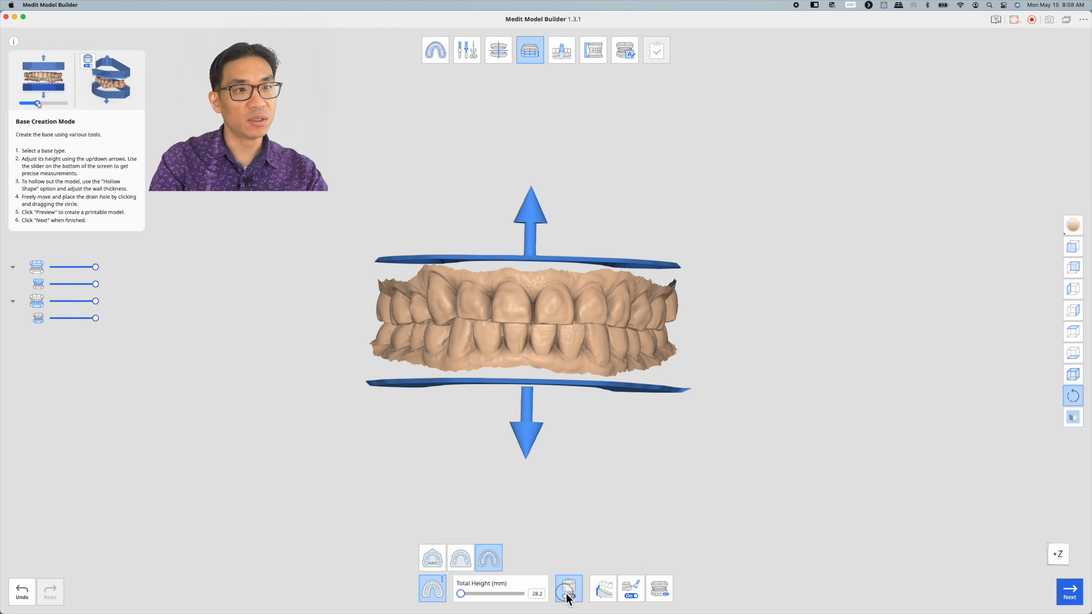
middle_click_drag(558, 416, 559, 436)
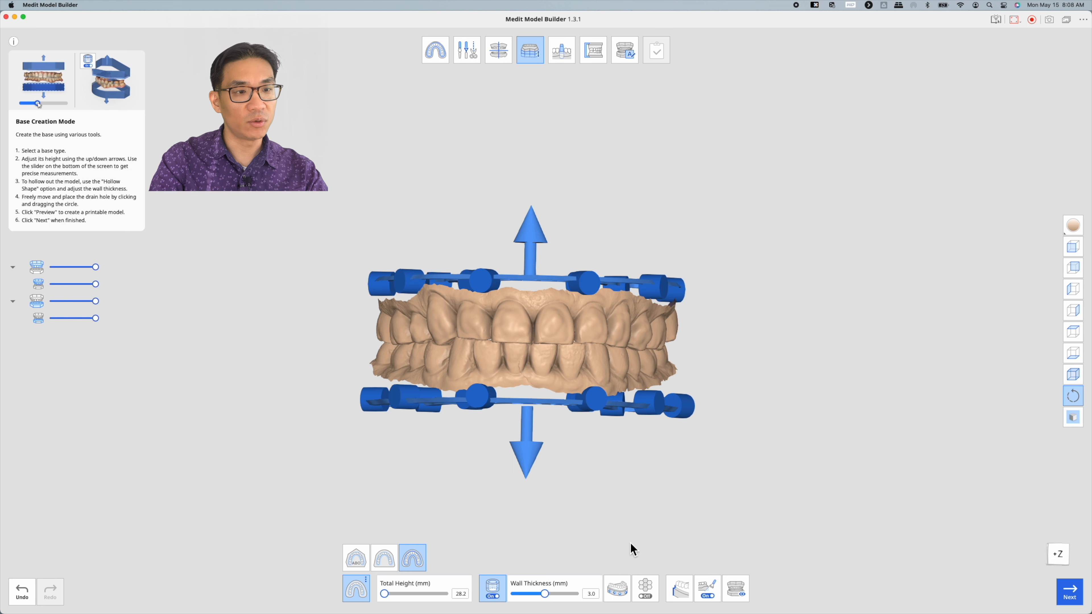
left_click(493, 596)
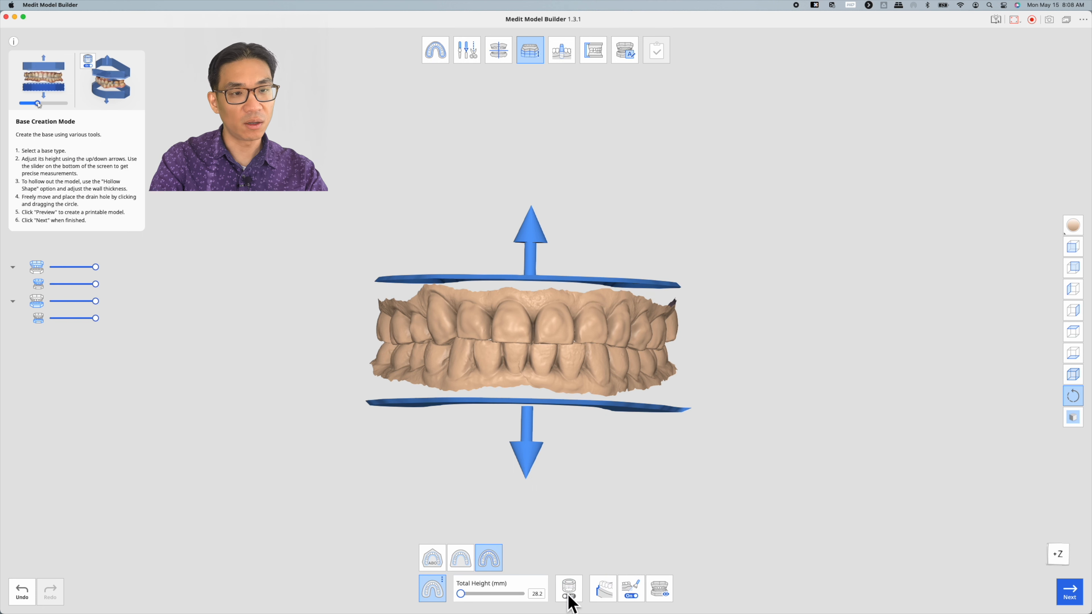
left_click(569, 596)
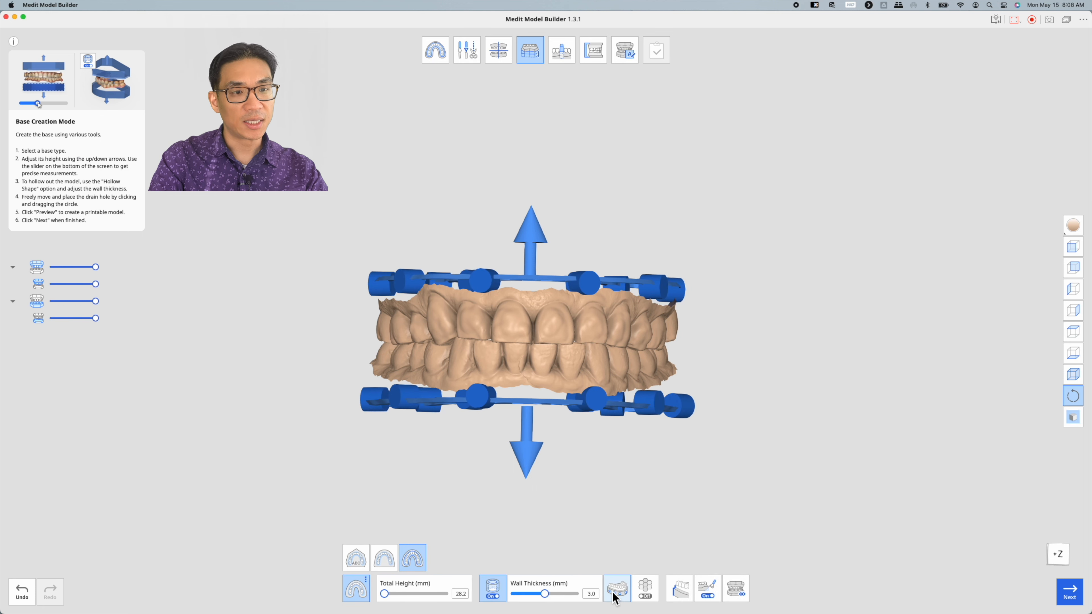
right_click_drag(592, 524, 588, 479)
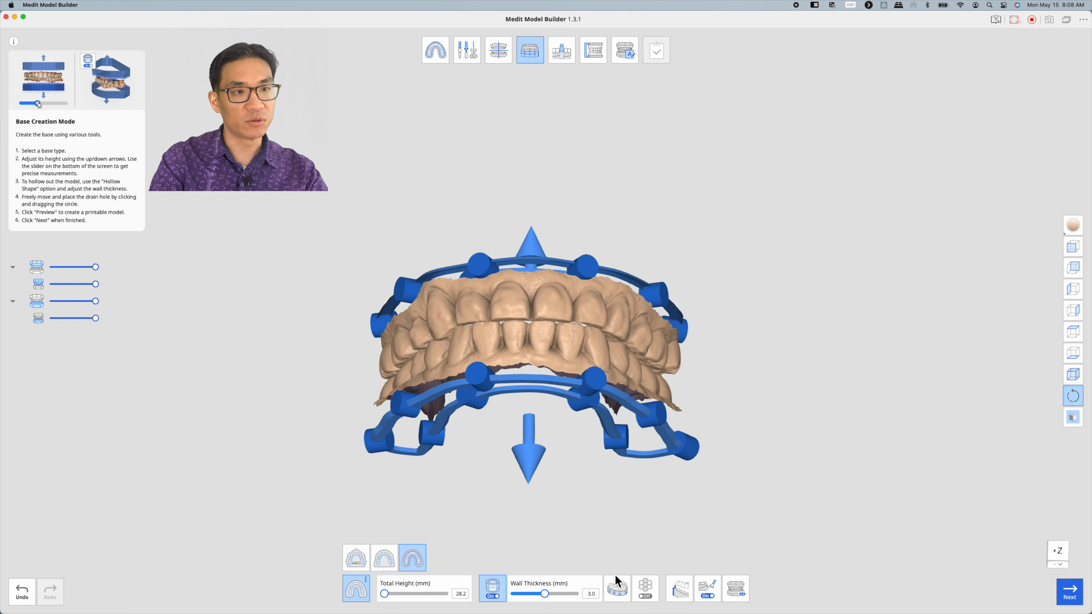
- Configure the drain holes with 9 holes, a 5.9 mm hole diameter and a 1.9 mm distance from the base
left_click(615, 591)
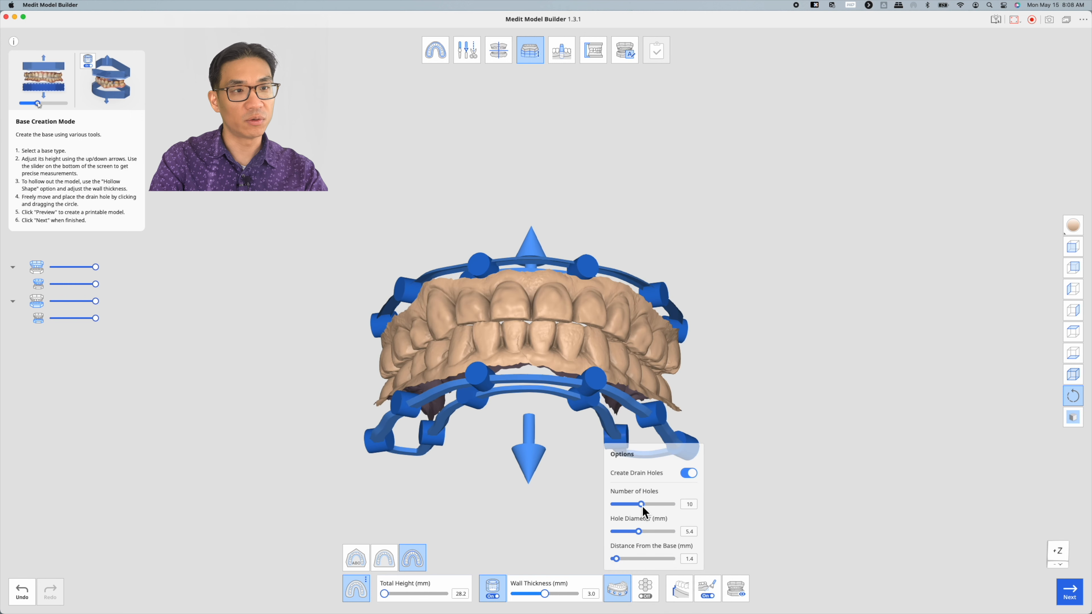
left_click_drag(643, 506, 623, 558)
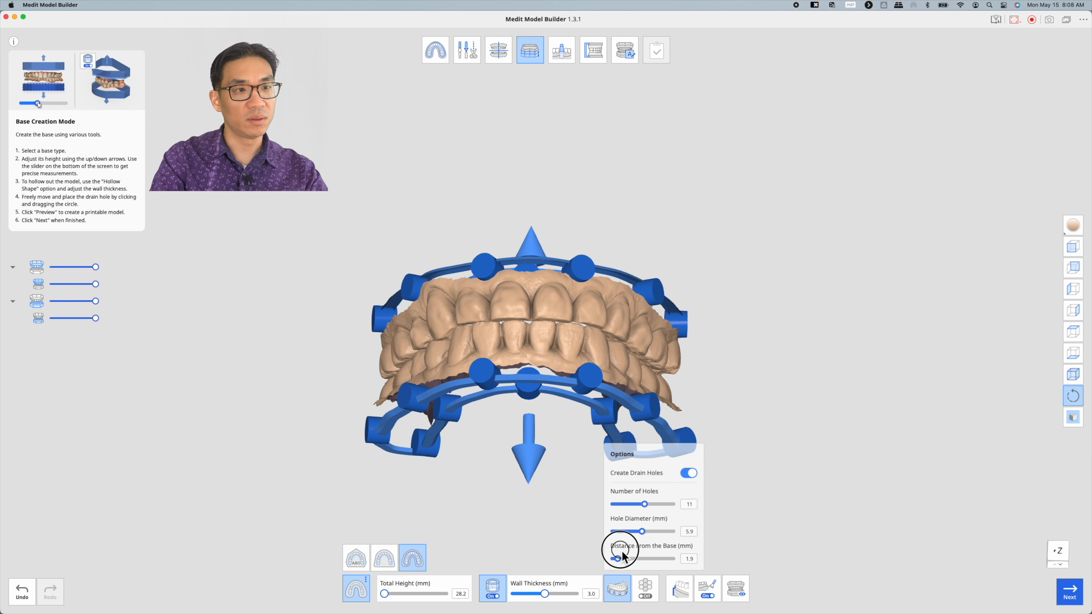
right_click_drag(512, 446, 524, 489)
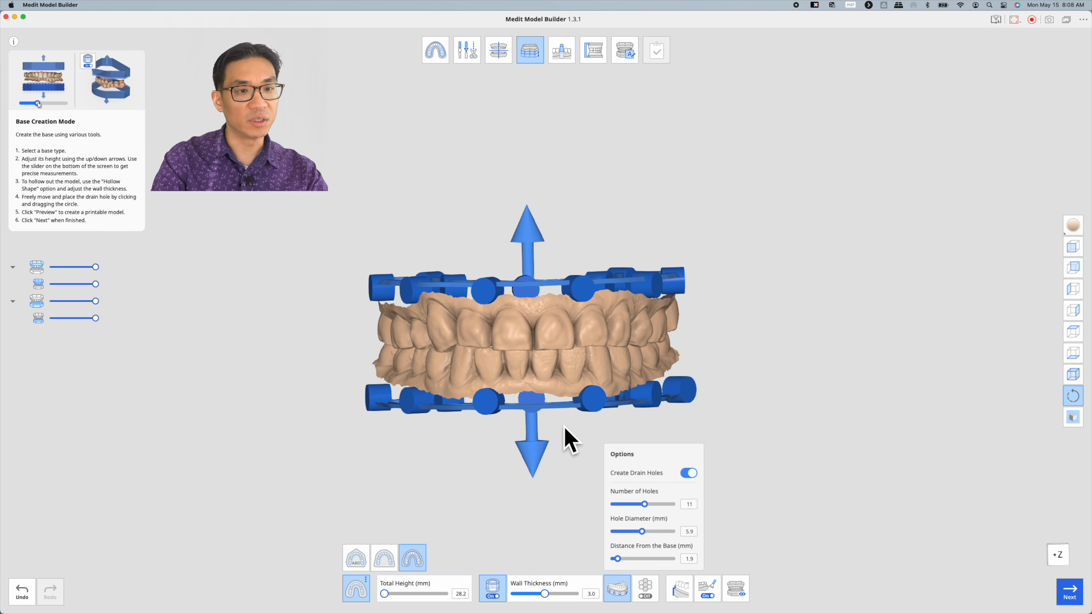
right_click_drag(510, 510, 523, 489)
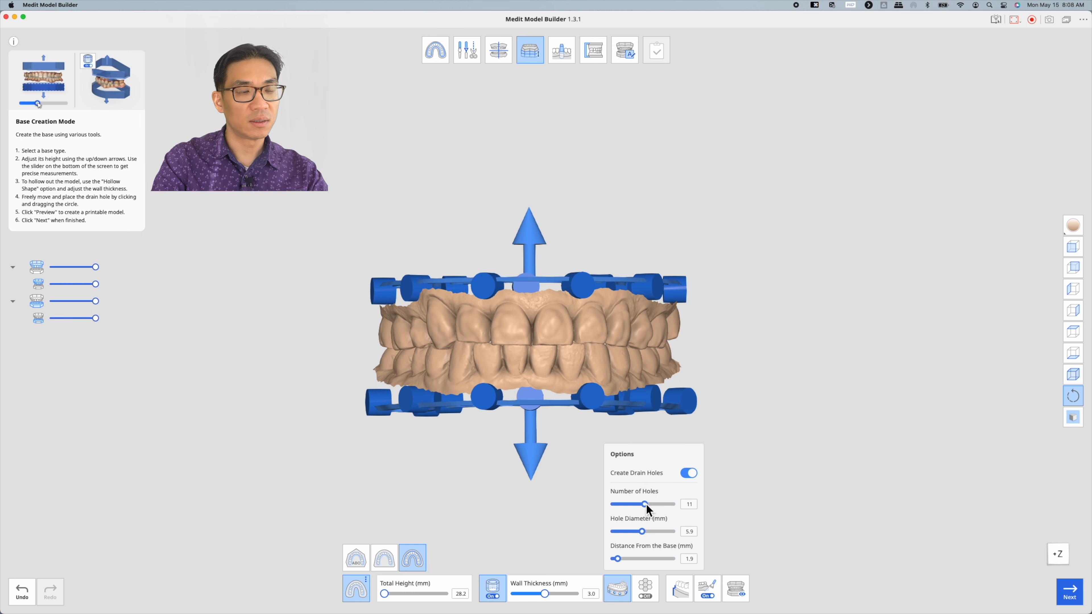
left_click_drag(645, 505, 638, 505)
right_click_drag(536, 519, 568, 321)
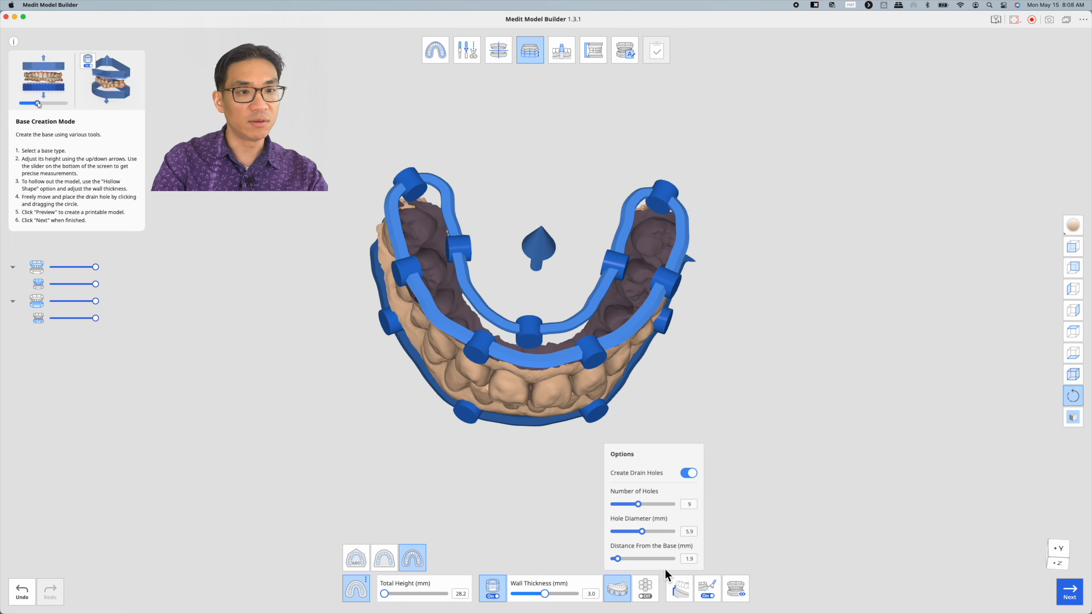
- Turn on the honeycomb infill inside the hollow bases and view it from the underside
left_click(645, 589)
right_click_drag(524, 517, 557, 247)
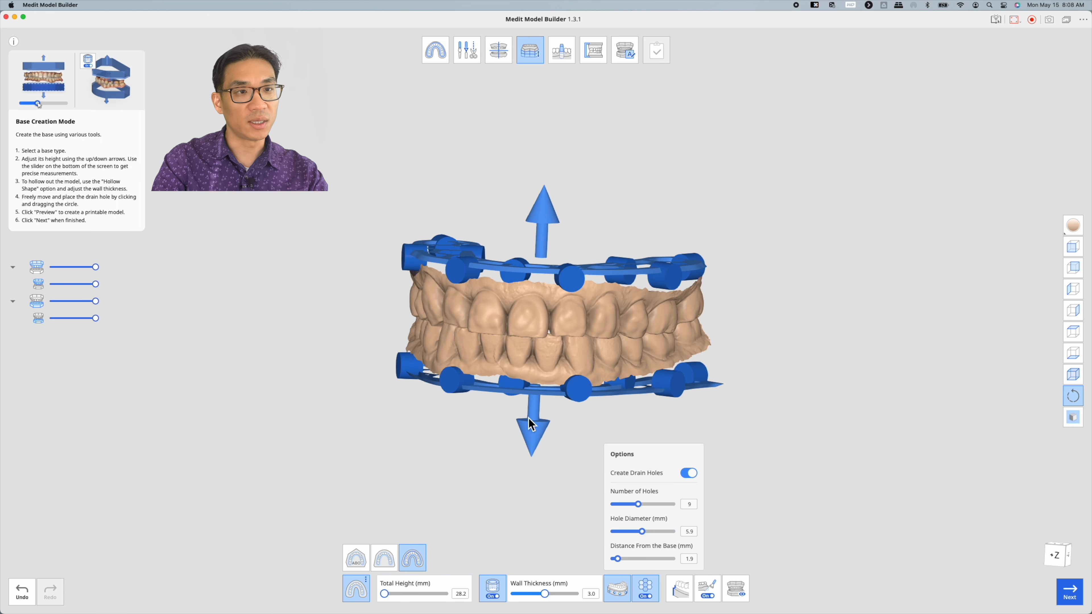
right_click_drag(563, 462, 532, 430)
right_click_drag(497, 431, 549, 496)
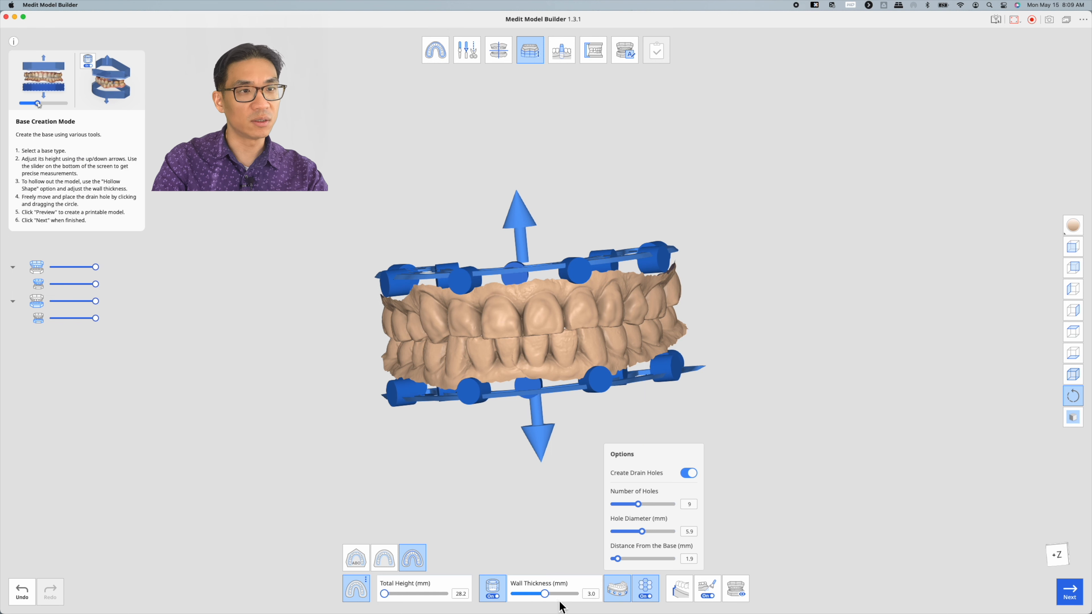
mouse_move(549, 599)
right_mouse_down()
mouse_move(520, 525)
mouse_move(551, 606)
right_mouse_up()
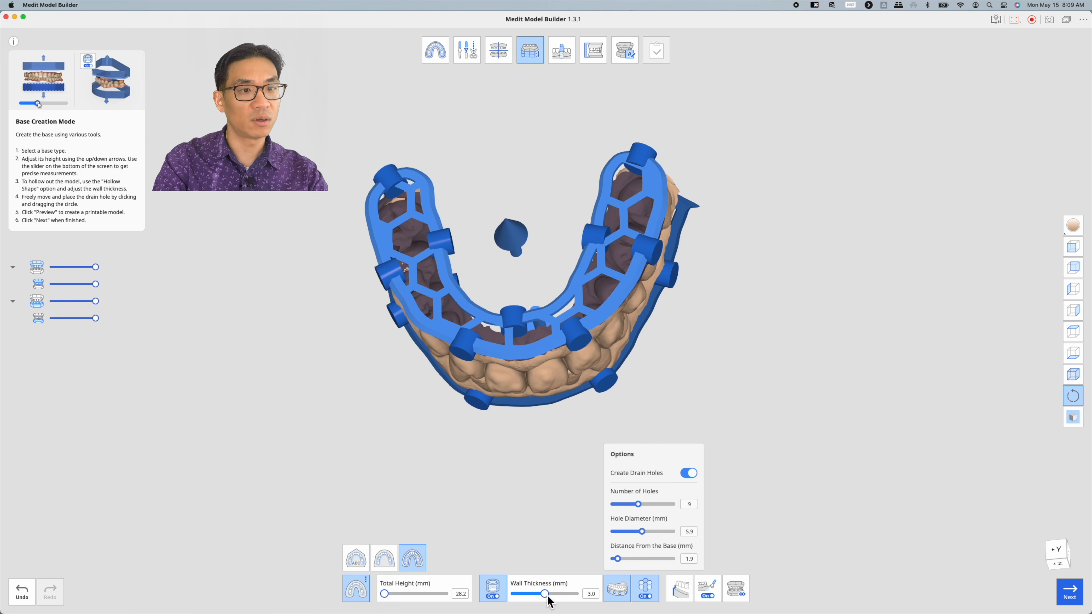
- Try wall thicknesses of 4.0 mm and 2.6 mm to compare their effect on the hollow bases
left_click(565, 592)
left_click_drag(565, 592, 574, 597)
left_click(532, 596)
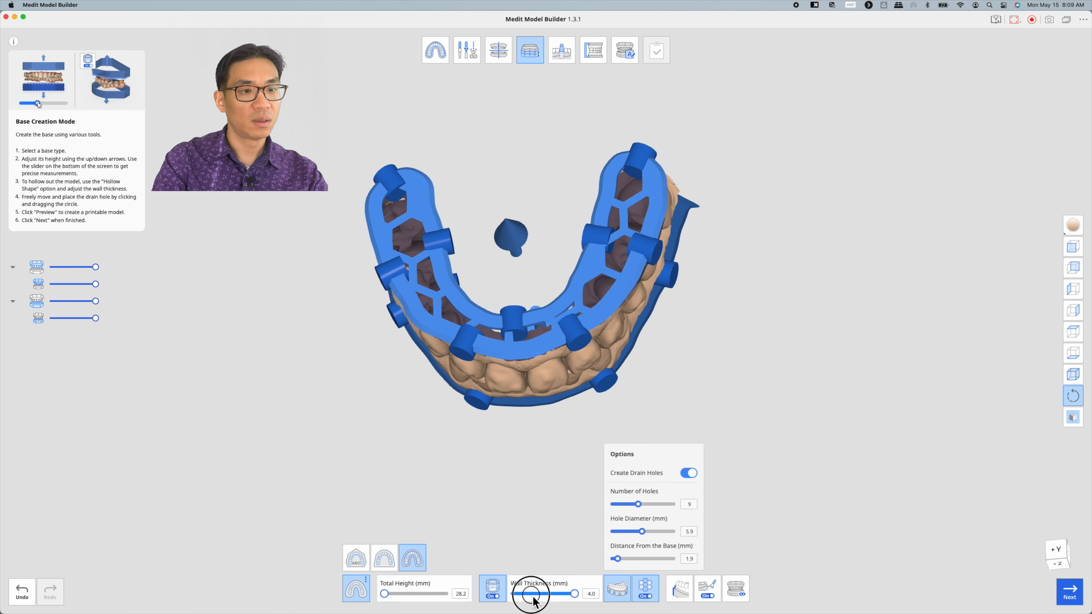
left_click(533, 596)
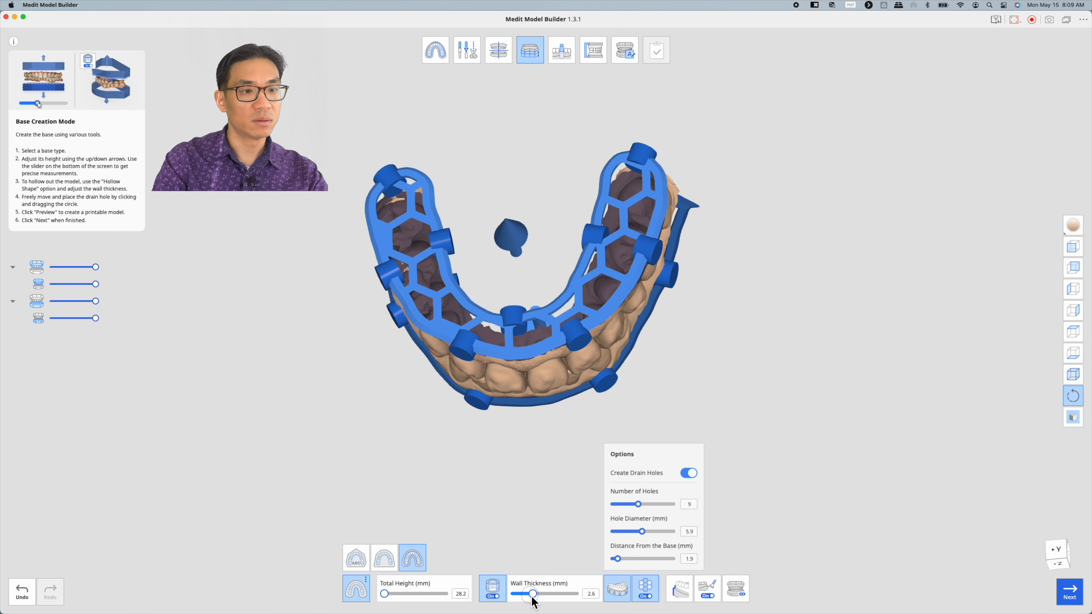
- Set the wall thickness of the hollow bases to 3.0 mm and close the drain hole options
left_click(591, 595)
type("3")
key("Tab")
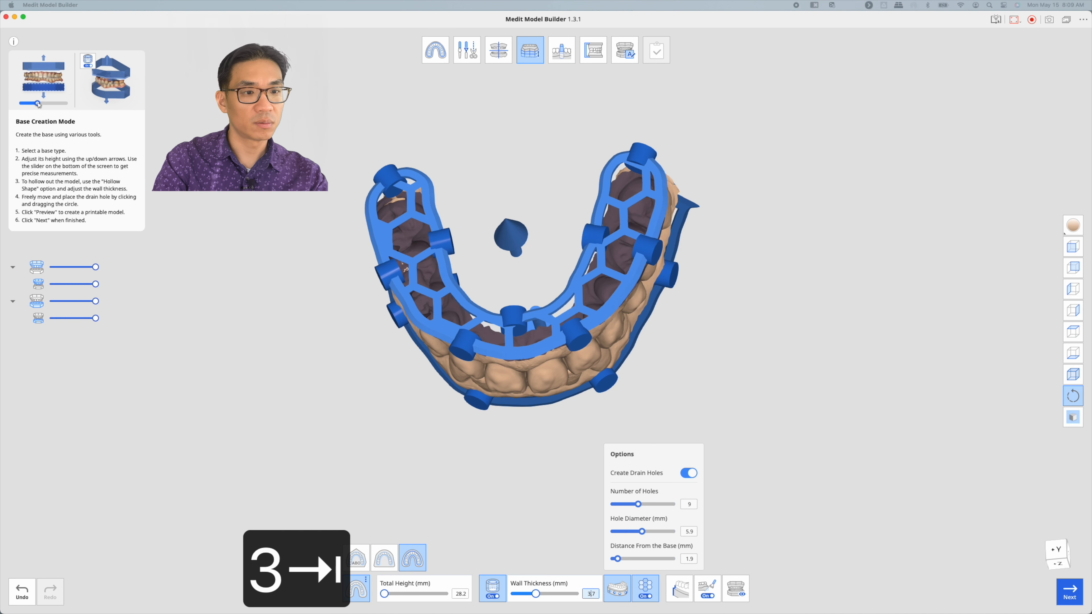
left_click(592, 595)
key("Tab")
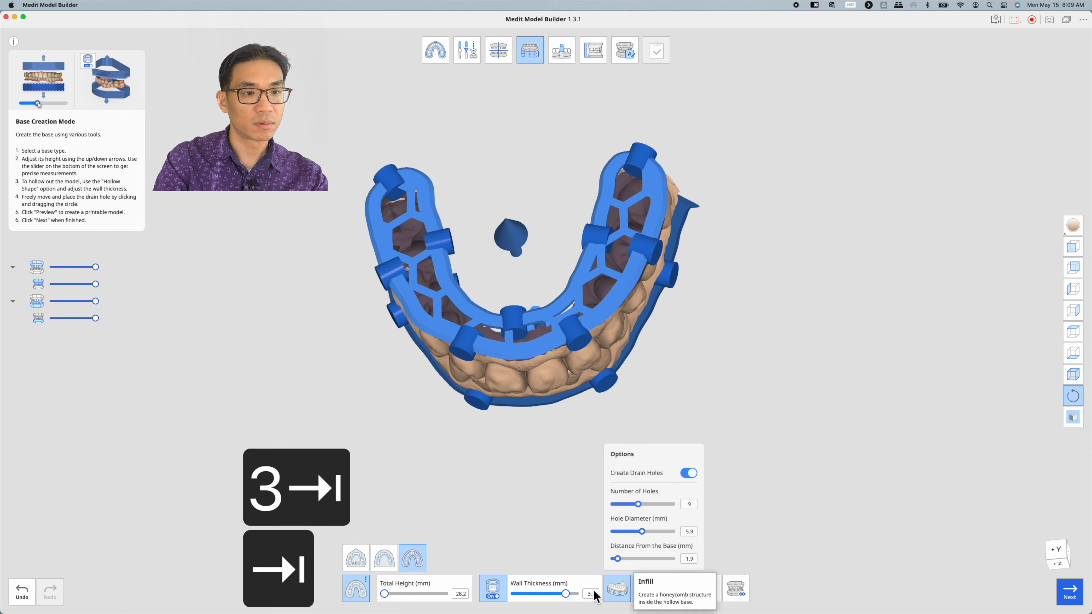
left_click(591, 594)
type("3")
key("Tab")
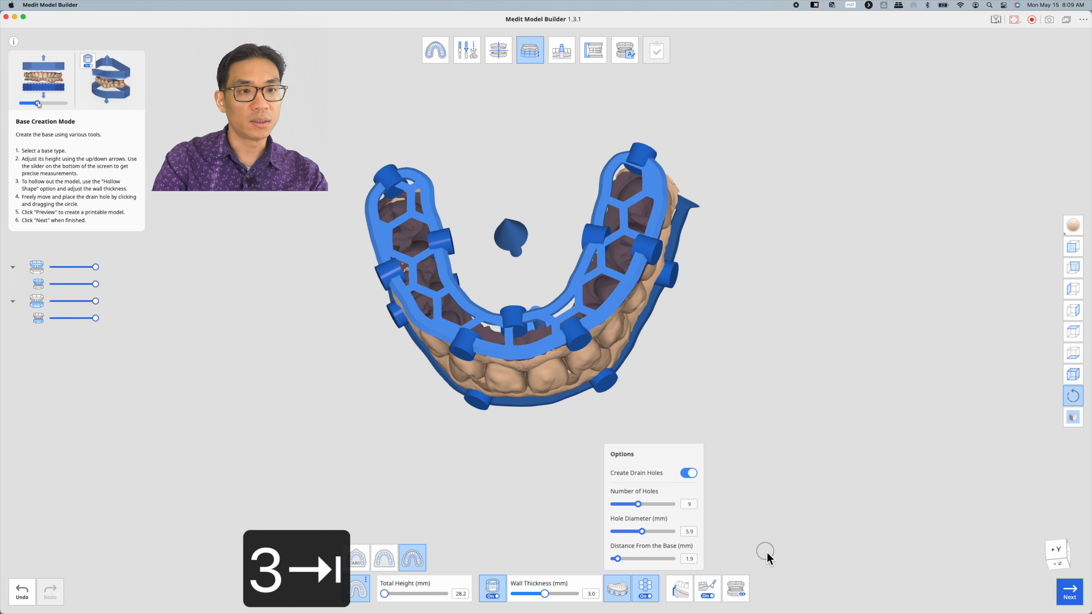
left_click(625, 597)
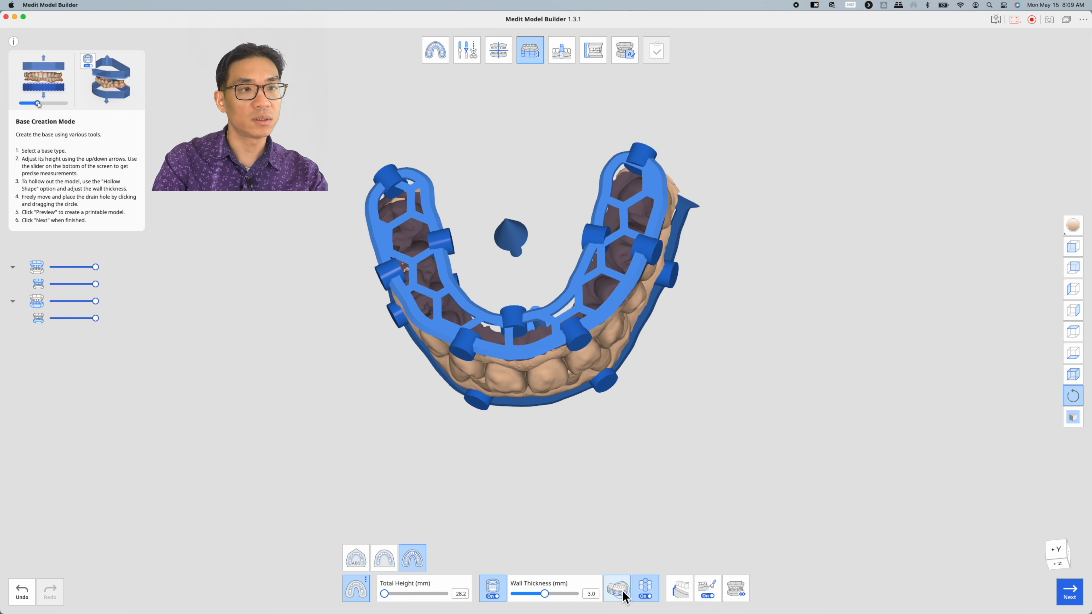
- Switch both bases to the straight wall shape and check their sides against the arches
right_click_drag(552, 498, 525, 258)
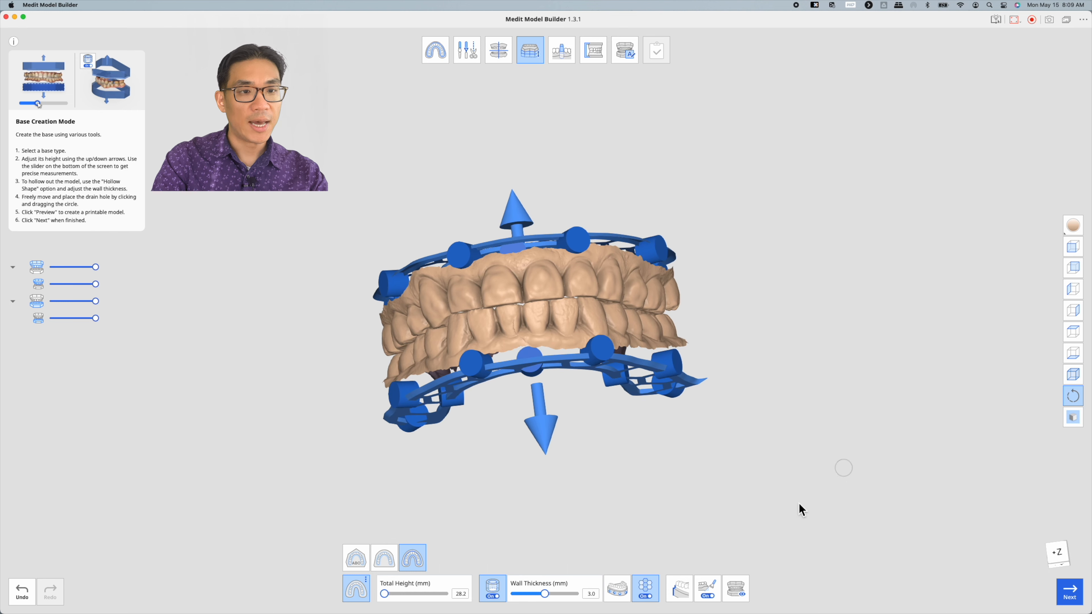
right_click_drag(516, 473, 663, 210)
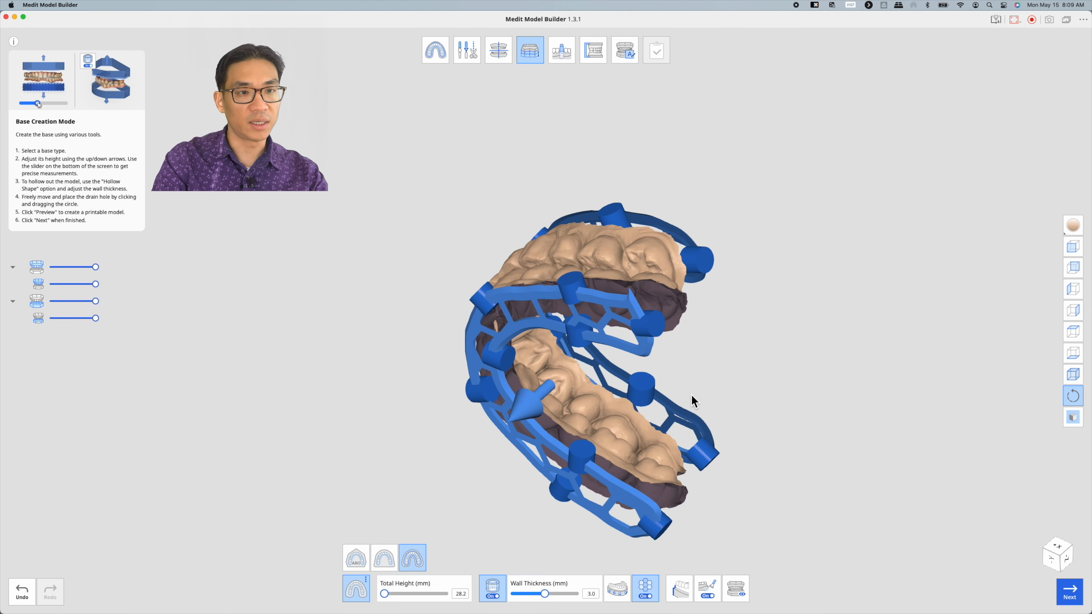
right_click_drag(654, 495, 608, 544)
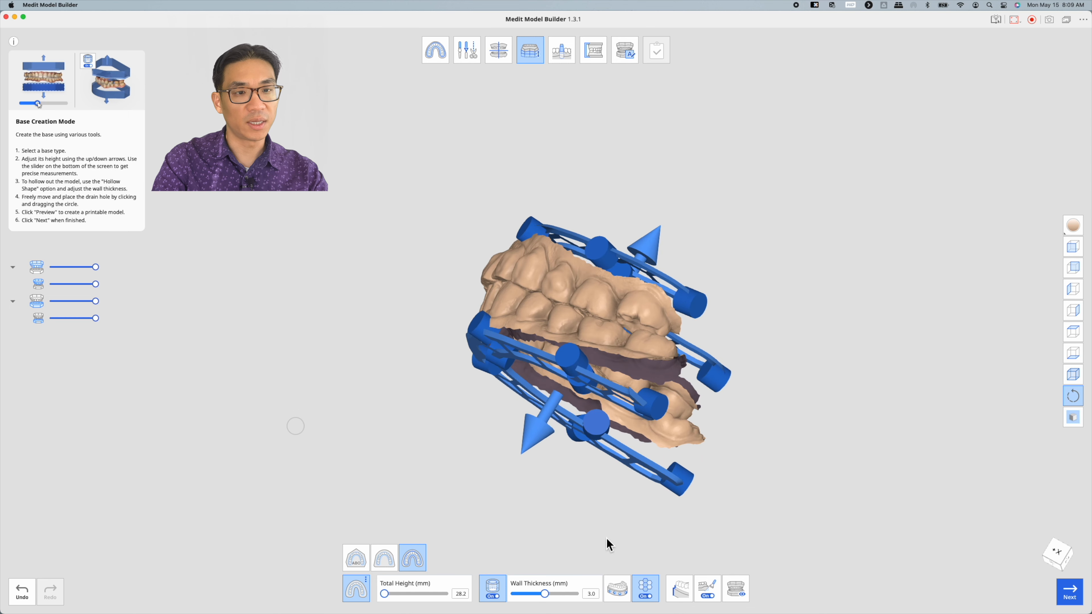
left_click(677, 593)
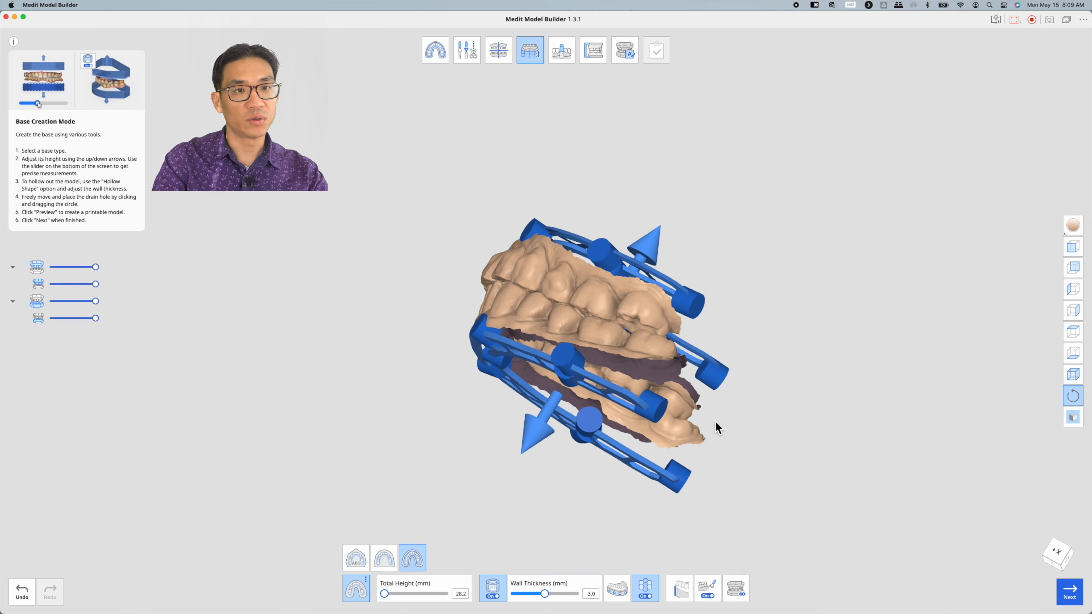
right_click_drag(715, 422, 688, 494)
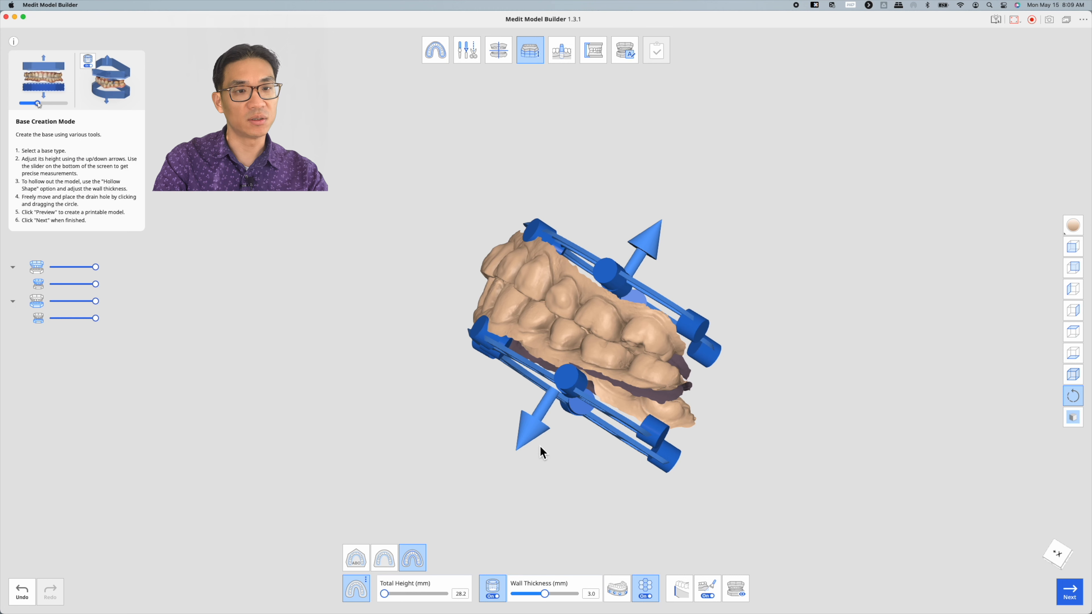
right_click_drag(543, 453, 732, 552)
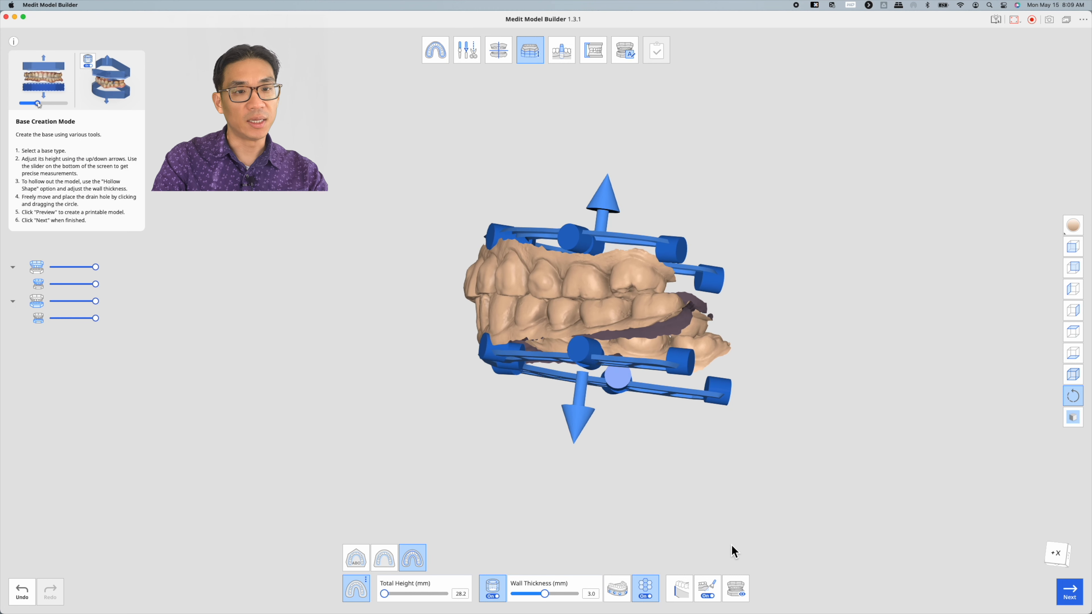
- Turn the bevel off and on again to compare the lower edge of the mandibular base up close
left_click(709, 590)
right_click_drag(514, 458, 902, 317)
scroll(687, 228, "up", 5)
scroll(781, 205, "up", 3)
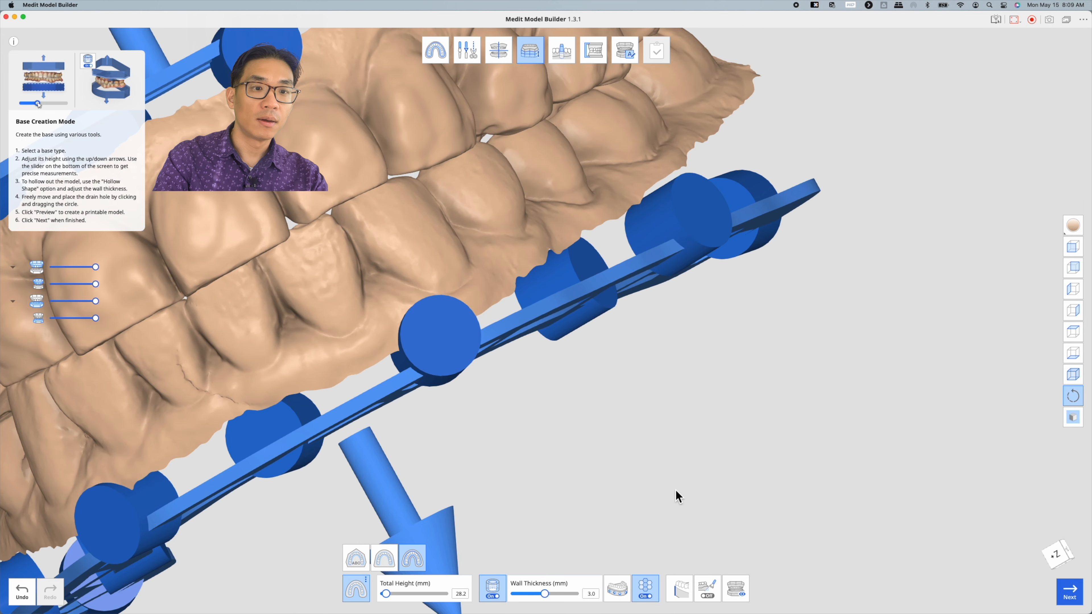
left_click(705, 595)
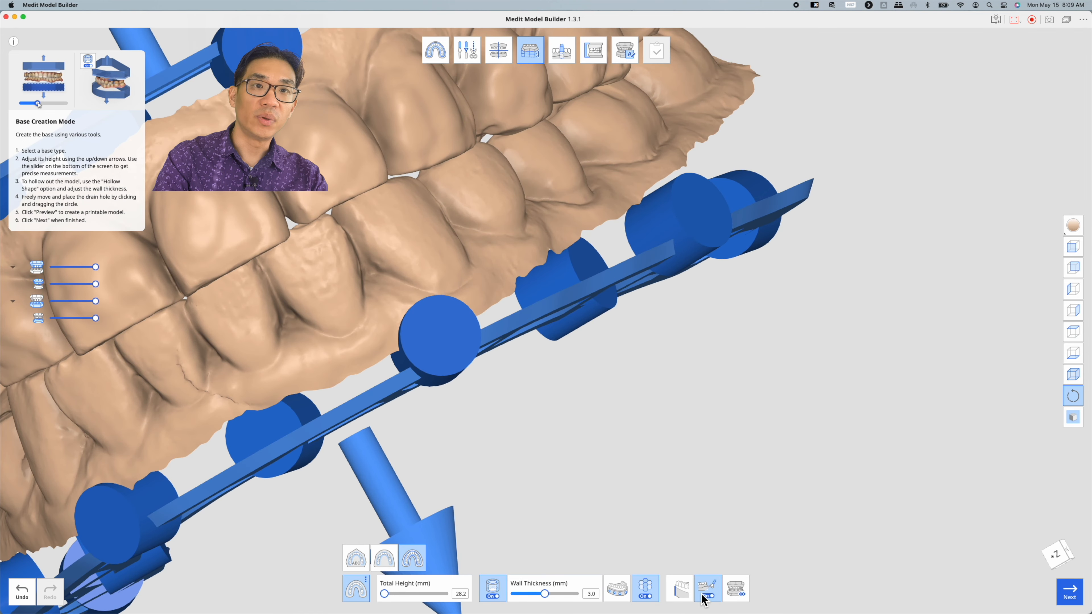
right_click_drag(794, 235, 830, 289)
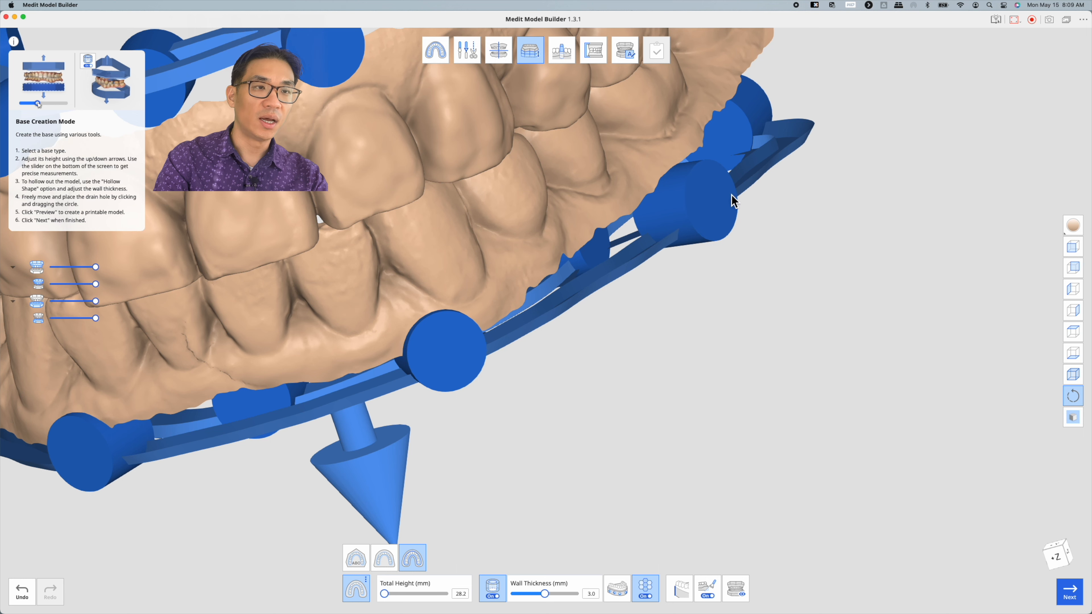
right_click_drag(376, 416, 337, 234)
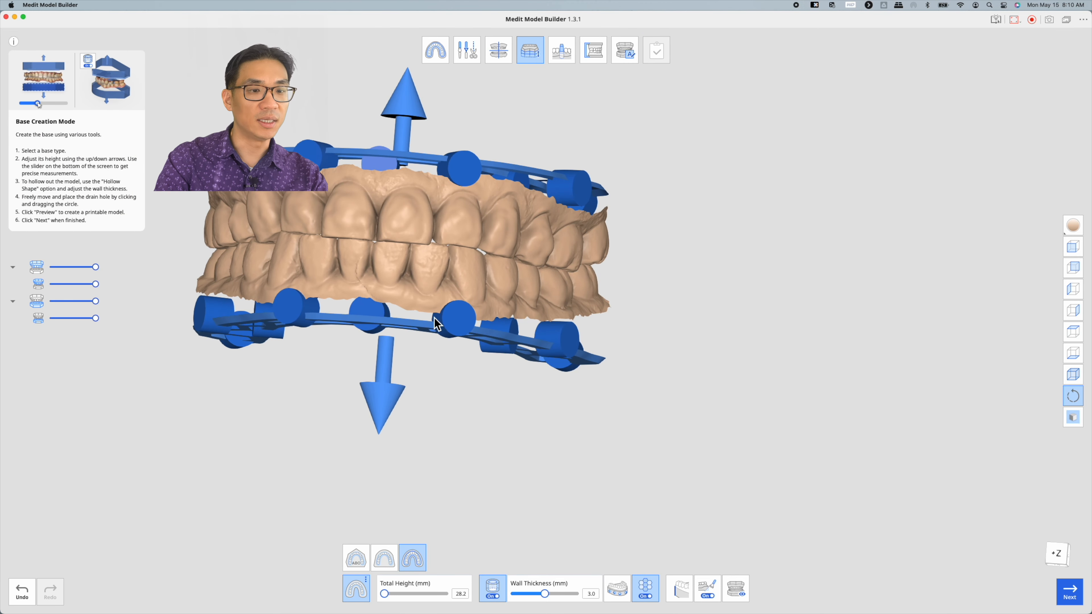
- Generate the printable model preview and examine the drain holes and honeycomb infill on the underside of the base
left_click(737, 596)
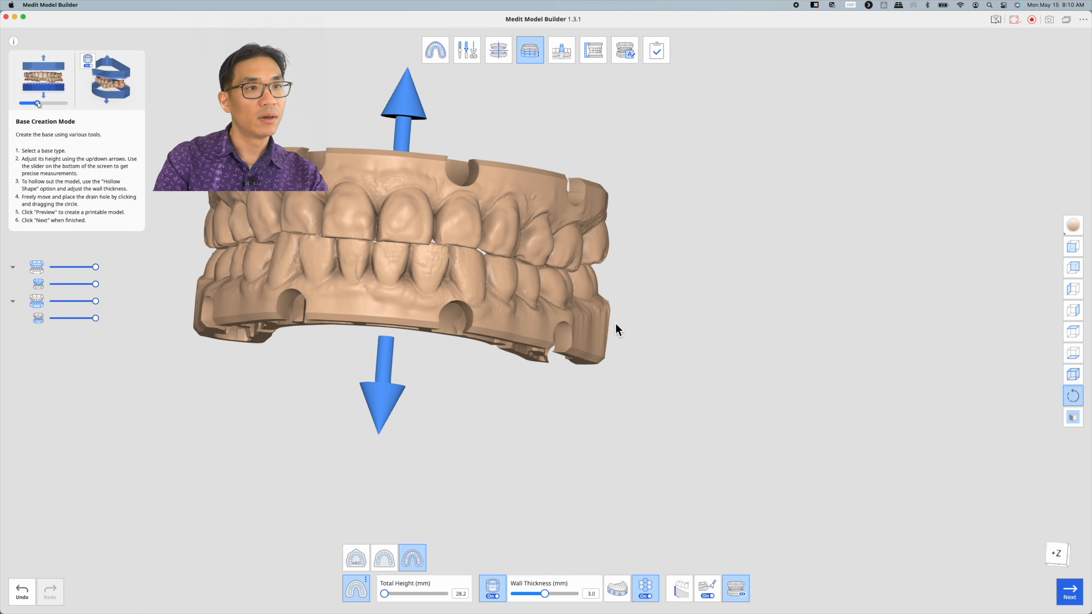
mouse_move(714, 321)
right_mouse_down()
mouse_move(639, 321)
mouse_move(212, 434)
mouse_move(573, 281)
mouse_move(652, 419)
mouse_move(570, 368)
mouse_move(378, 186)
mouse_move(443, 195)
mouse_move(697, 443)
mouse_move(605, 487)
mouse_move(692, 23)
mouse_move(664, 130)
mouse_move(573, 137)
mouse_move(592, 299)
mouse_move(556, 288)
mouse_move(546, 250)
mouse_move(734, 160)
right_mouse_up()
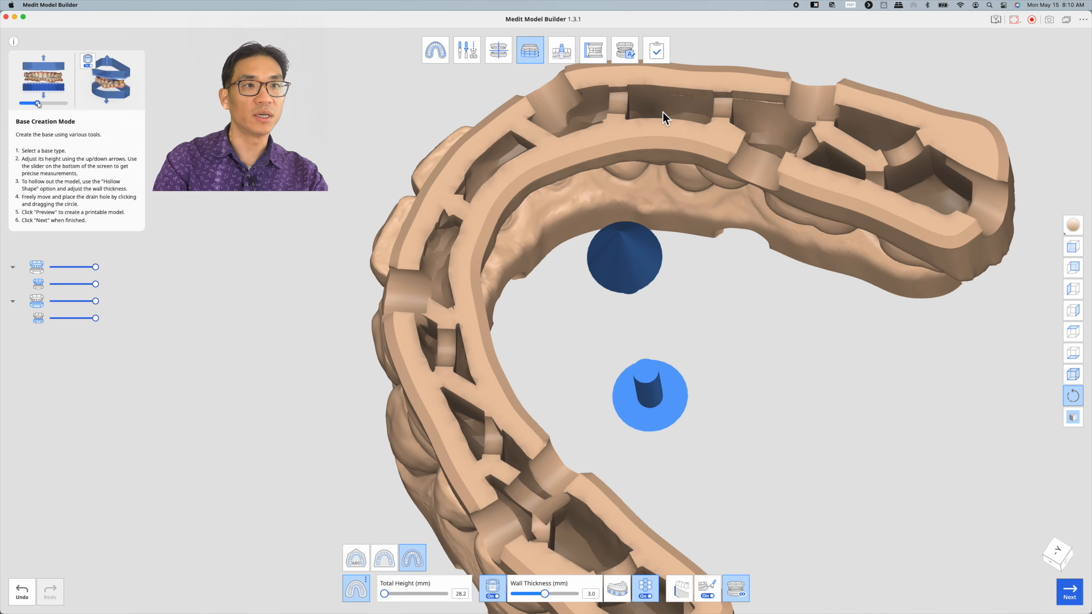
right_click_drag(664, 116, 606, 147)
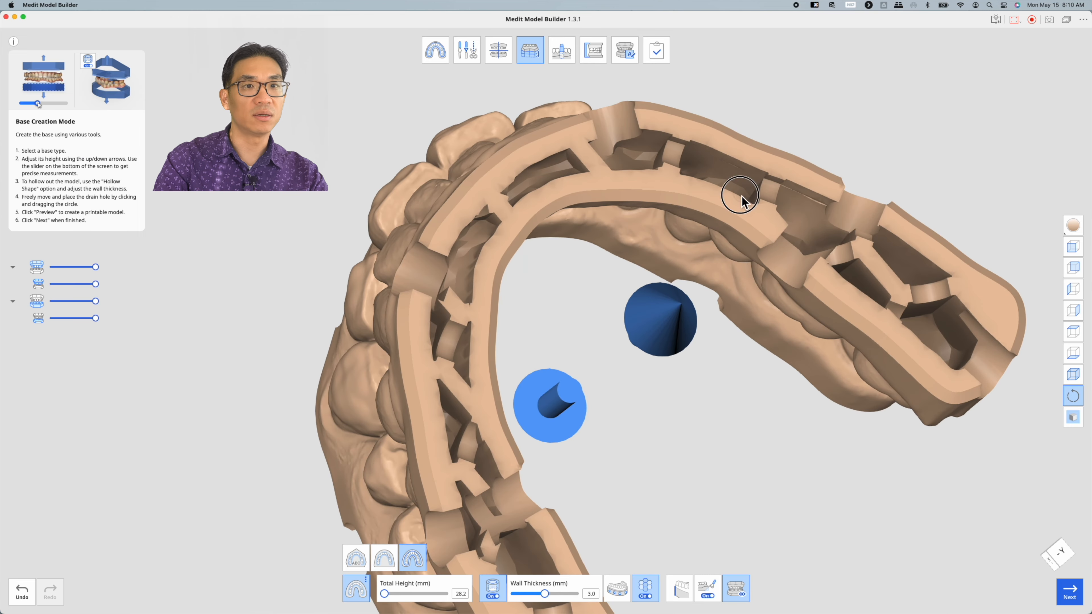
mouse_move(742, 196)
right_mouse_down()
mouse_move(626, 264)
mouse_move(727, 225)
mouse_move(761, 174)
mouse_move(718, 151)
mouse_move(751, 178)
mouse_move(726, 198)
right_mouse_up()
right_click_drag(679, 241, 386, 435)
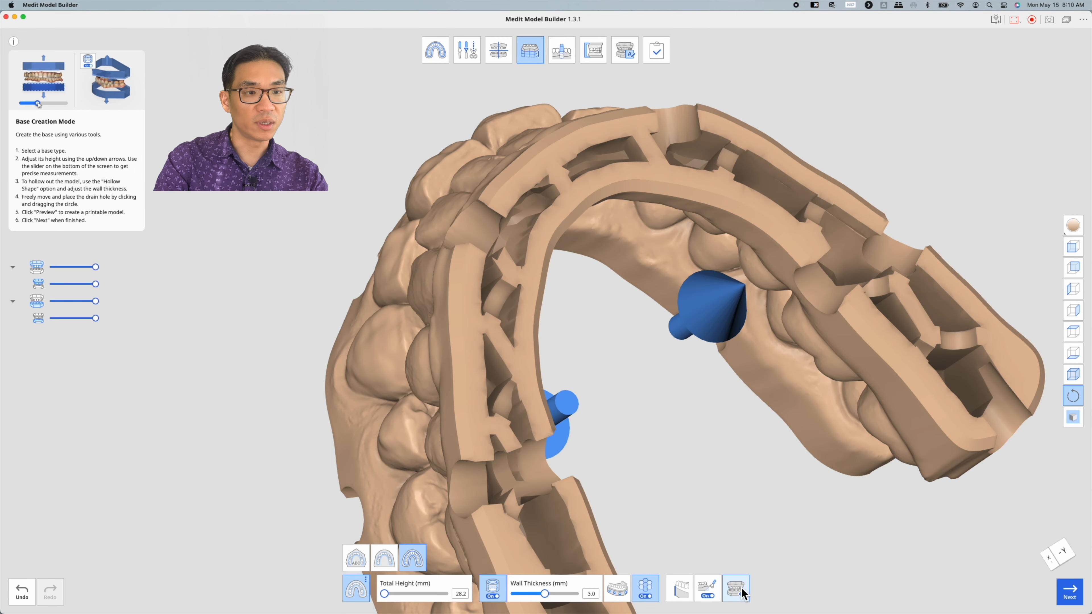
- Set the number of drain holes to 18, regenerate the model preview, and check the hollow underside of the base
left_click(617, 589)
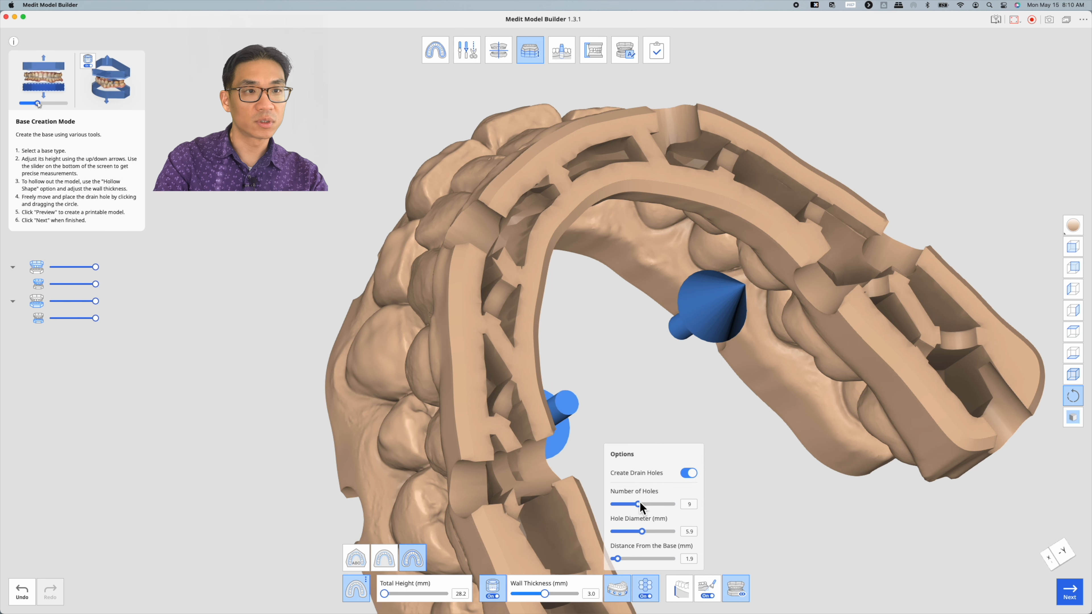
left_click_drag(640, 503, 667, 511)
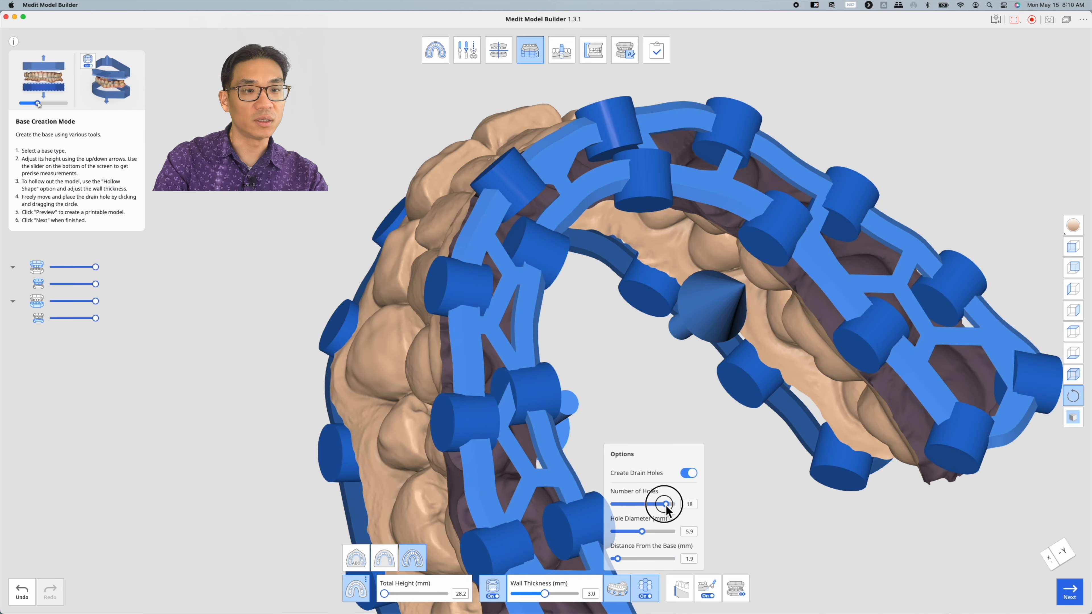
left_click(748, 593)
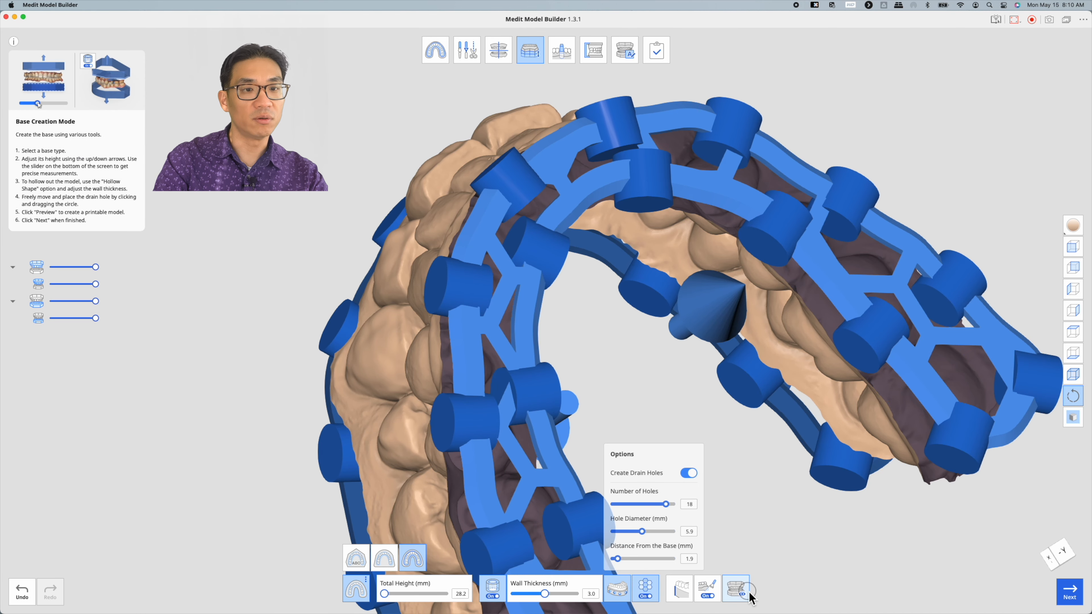
left_click(739, 585)
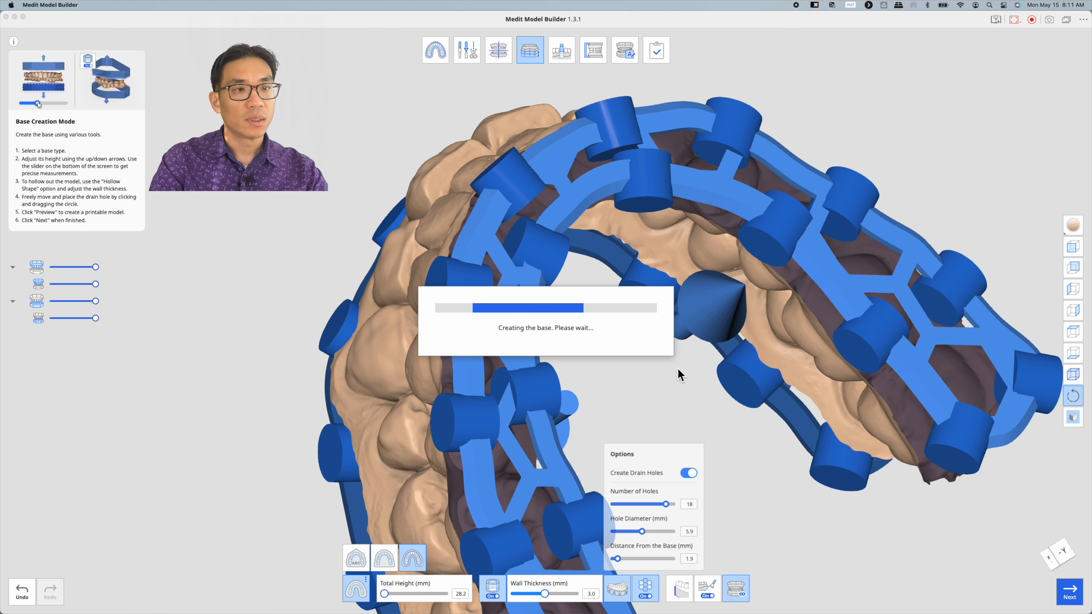
right_click_drag(691, 402, 508, 319)
mouse_move(589, 172)
right_mouse_down()
mouse_move(527, 129)
mouse_move(551, 175)
mouse_move(608, 217)
mouse_move(576, 166)
right_mouse_up()
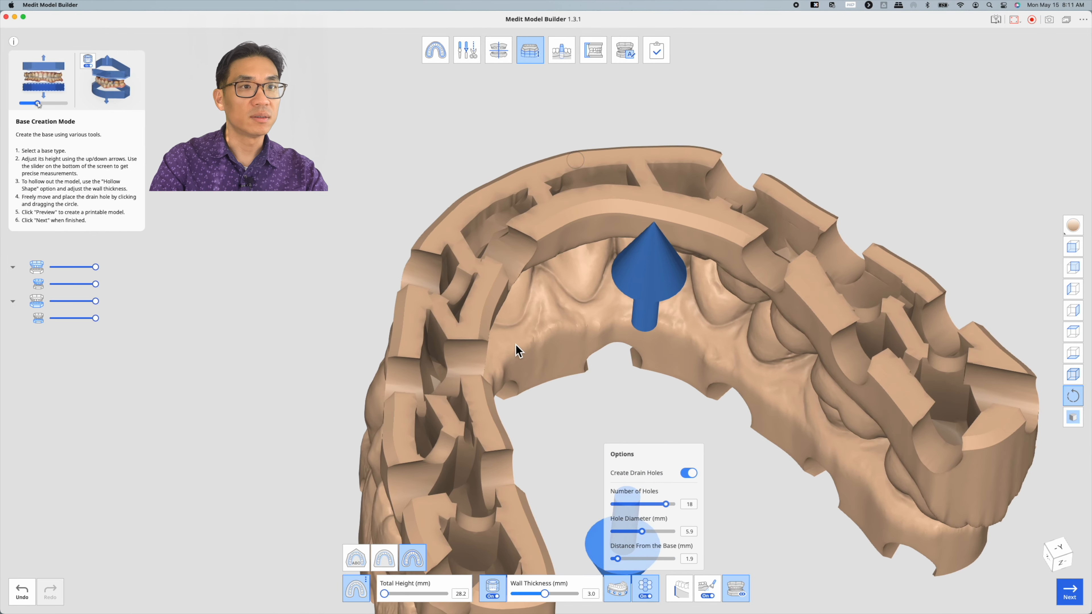
right_click_drag(512, 349, 656, 444)
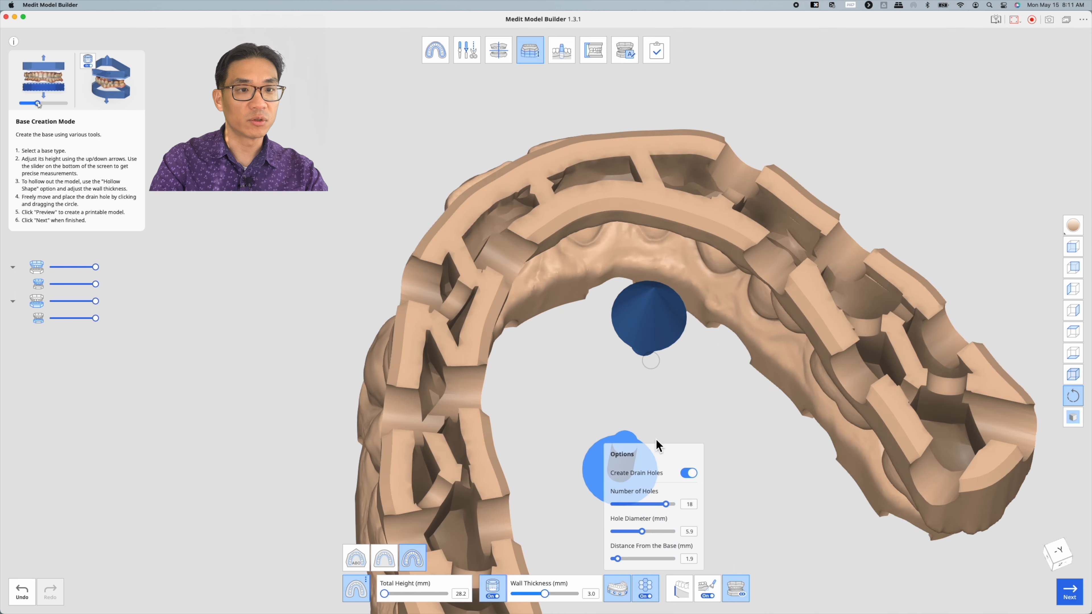
- Raise the number of drain holes to 20 and regenerate the preview to check the holes from the front
left_click_drag(669, 507, 674, 507)
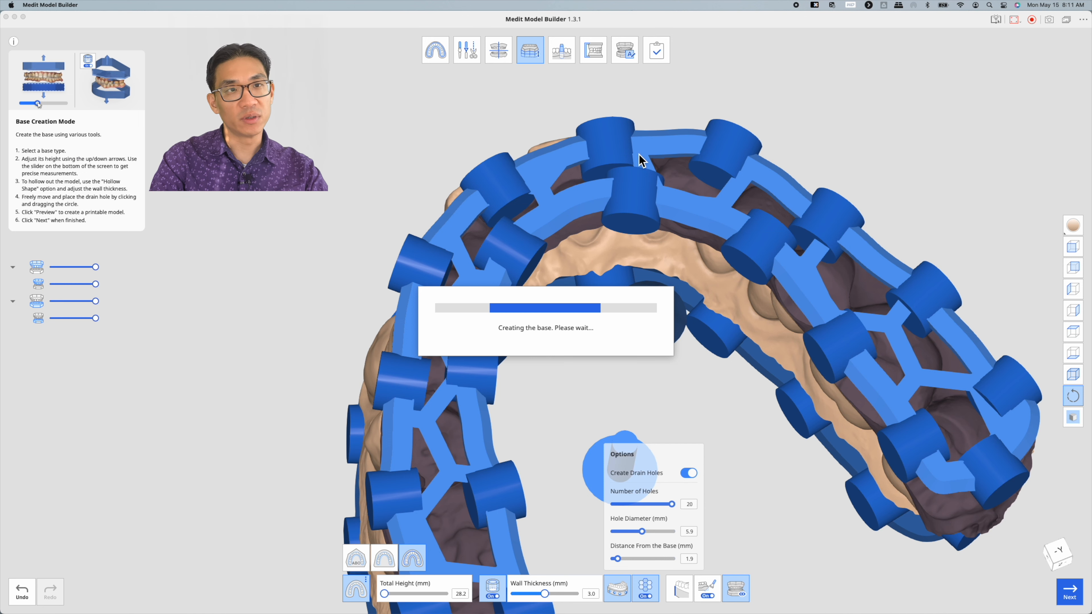
right_click_drag(600, 184, 577, 348)
right_click_drag(668, 299, 628, 289)
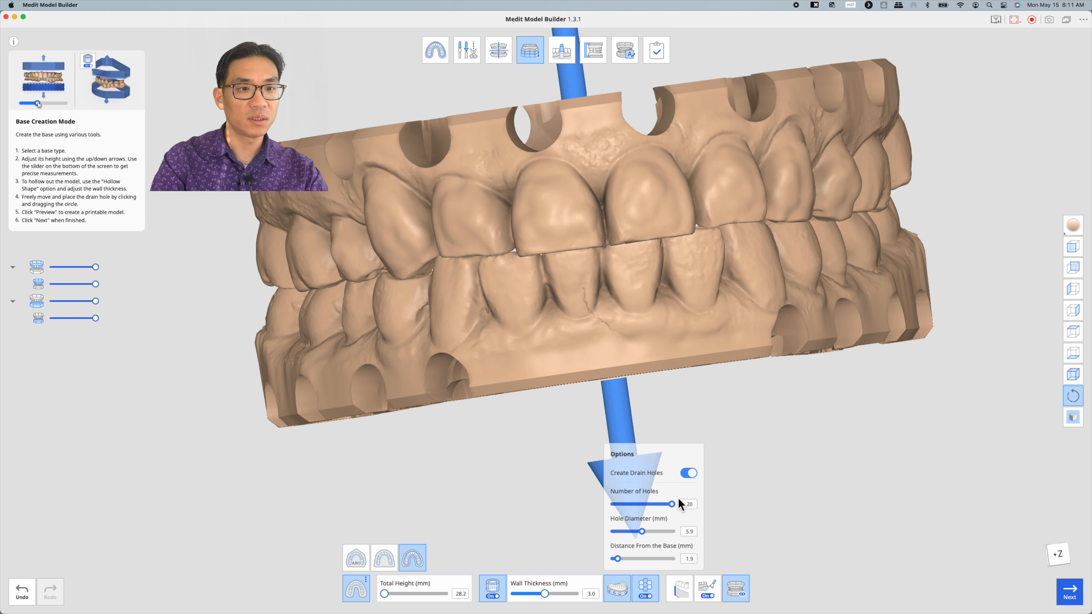
- Set the drain hole diameter to 4.3 mm and the distance from the base to 1.2 mm, and regenerate the preview
left_click_drag(643, 538, 617, 565)
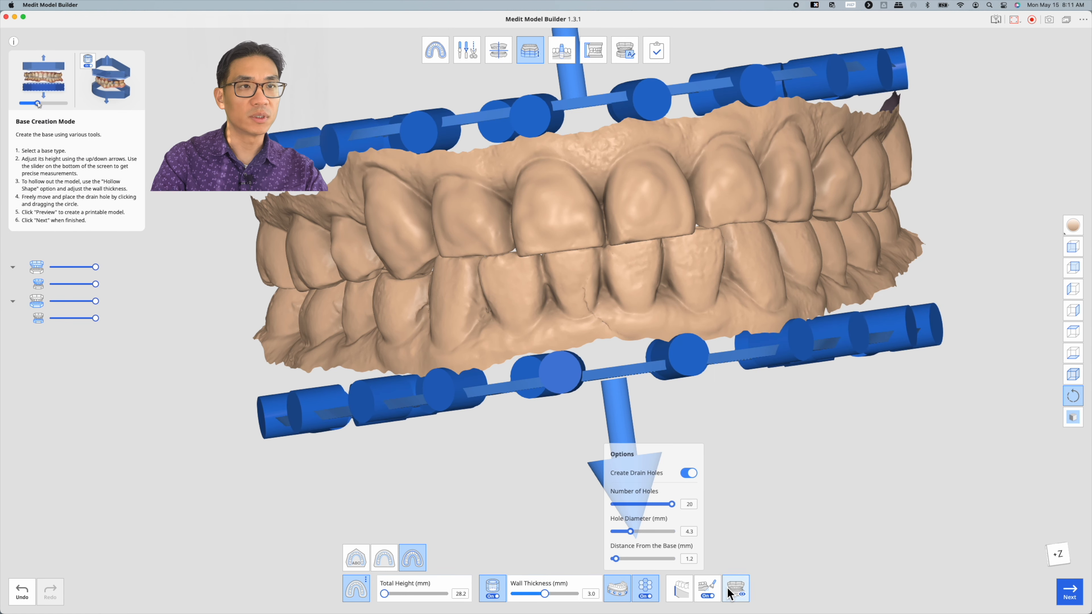
left_click(748, 585)
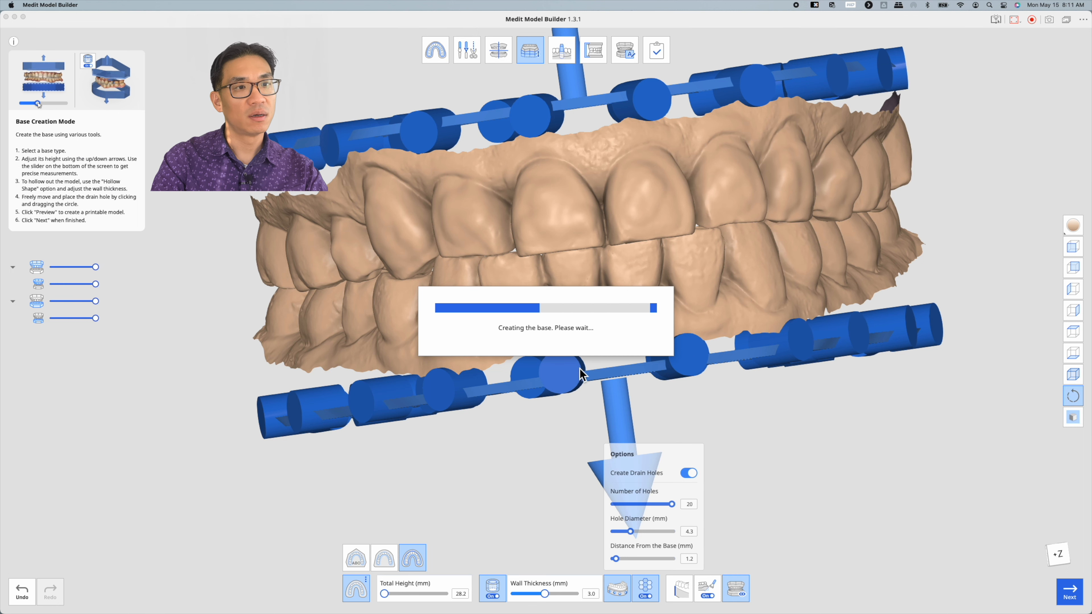
right_click_drag(535, 464, 499, 237)
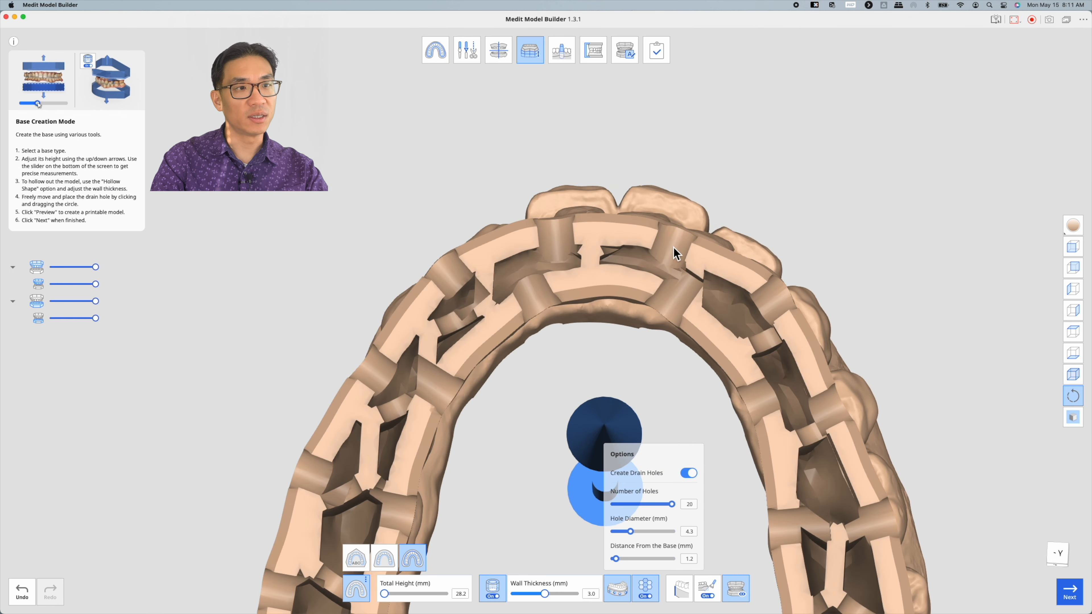
right_click_drag(415, 394, 455, 372)
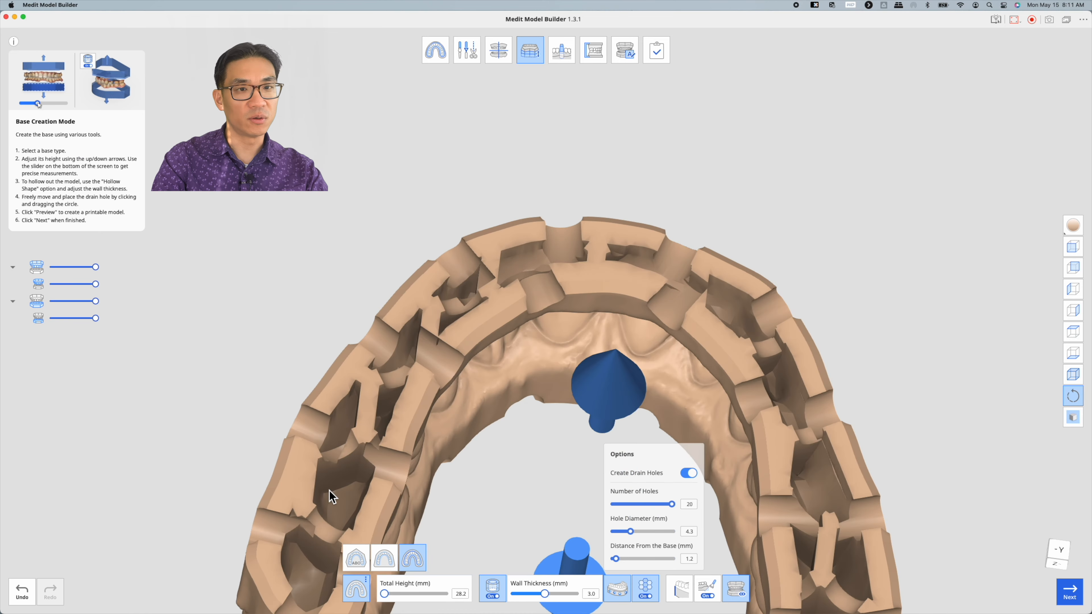
right_click_drag(888, 481, 115, 172)
right_click_drag(565, 166, 616, 438)
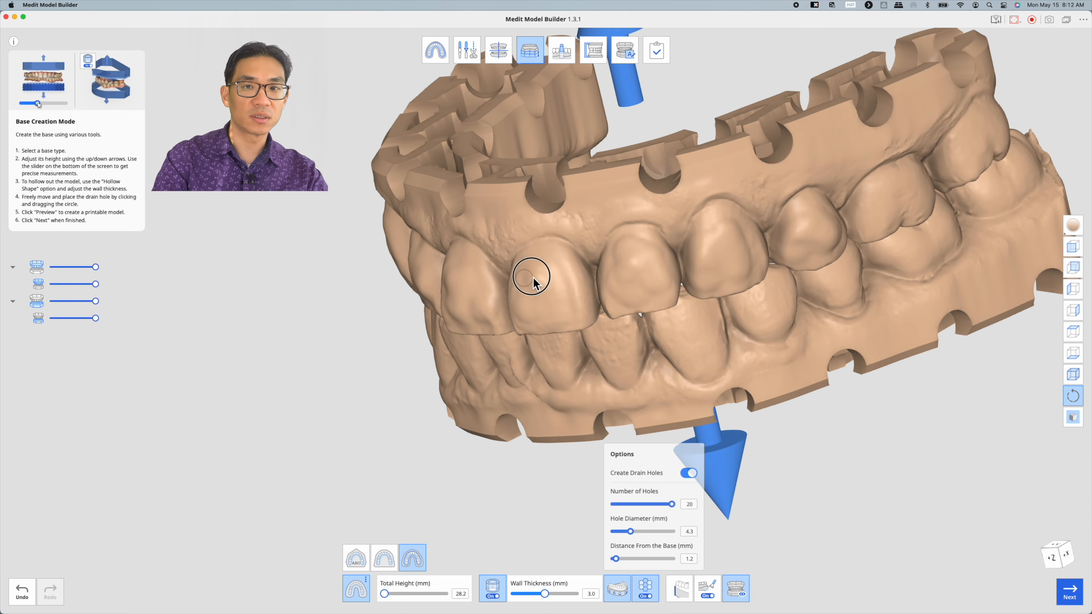
- Check both perforated bases around the arches, return to the front view, and continue to die creation
right_click_drag(532, 277, 654, 284)
left_click(1055, 567)
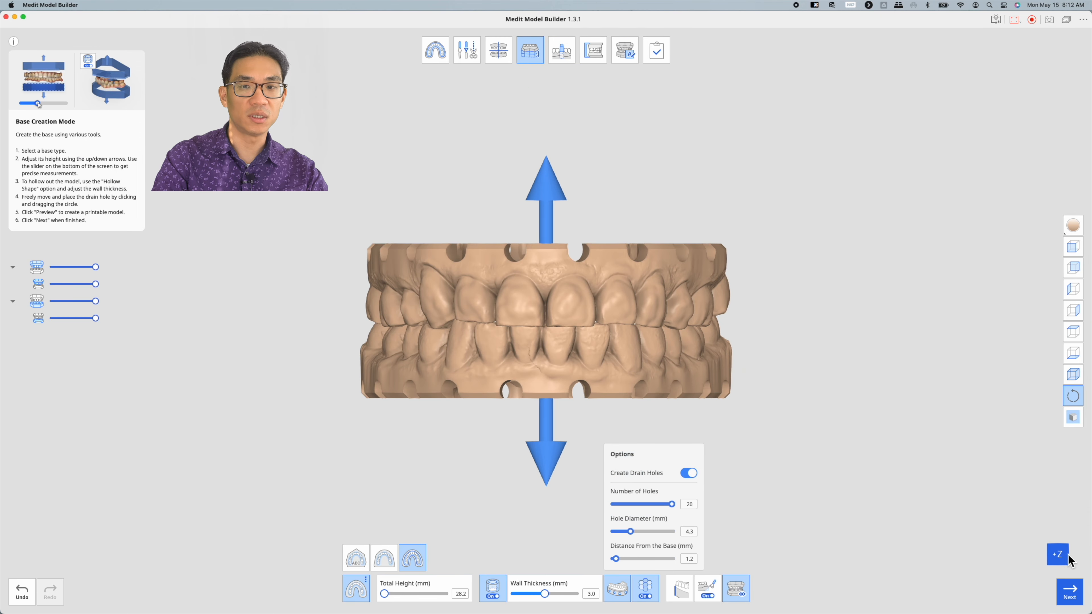
right_click_drag(1022, 551, 650, 258)
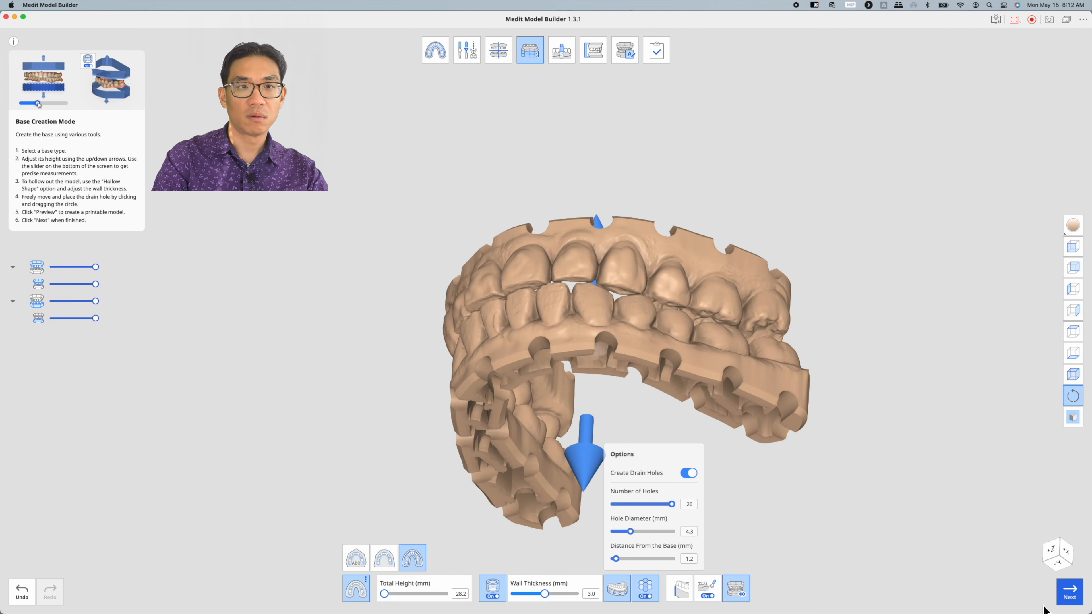
left_click(1071, 551)
right_click_drag(765, 336, 768, 512)
left_click(1071, 593)
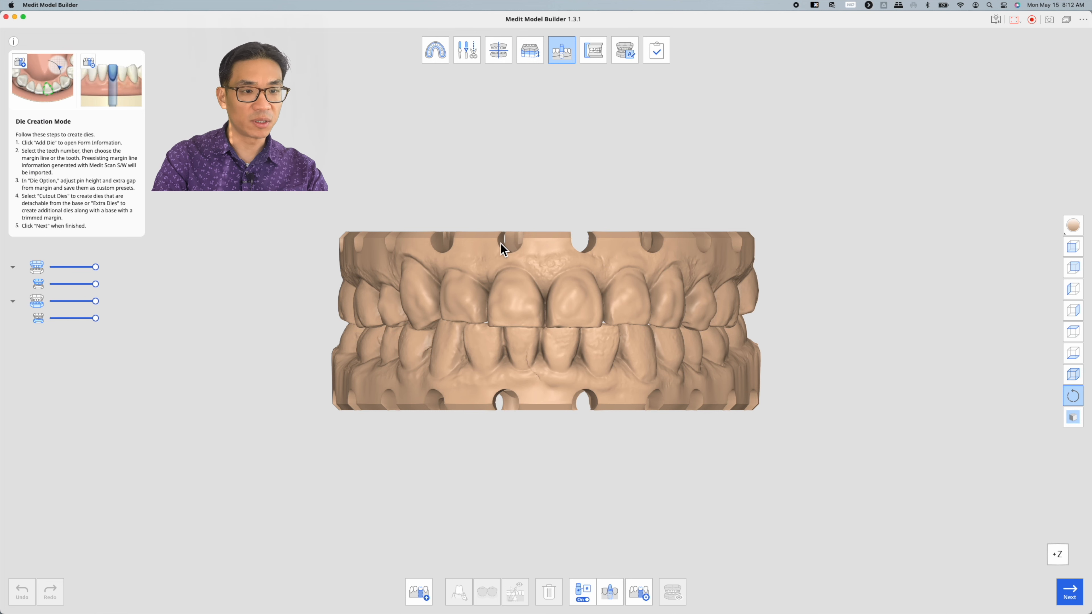
- Open the tooth selection form and cancel it without adding dies, then continue to the articulator stage without removing overlapping data
left_click(419, 593)
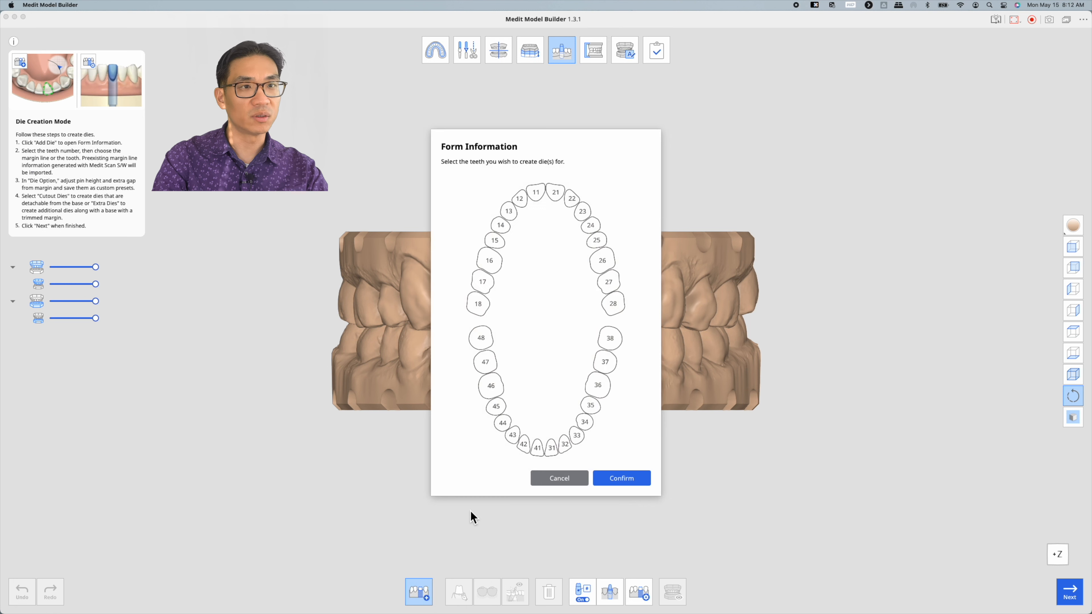
left_click(559, 478)
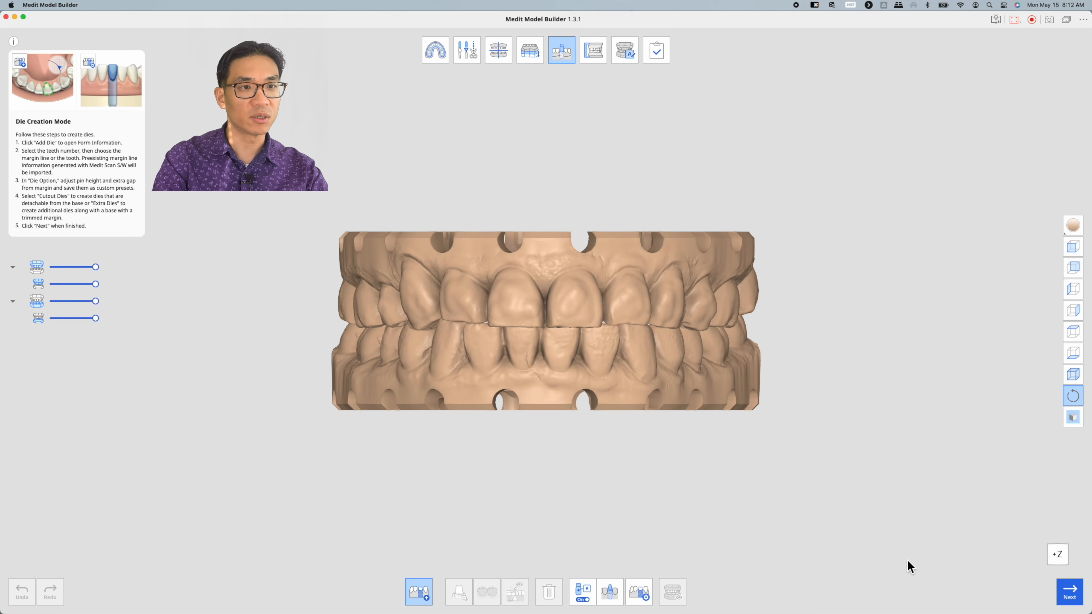
right_click_drag(628, 534, 615, 494)
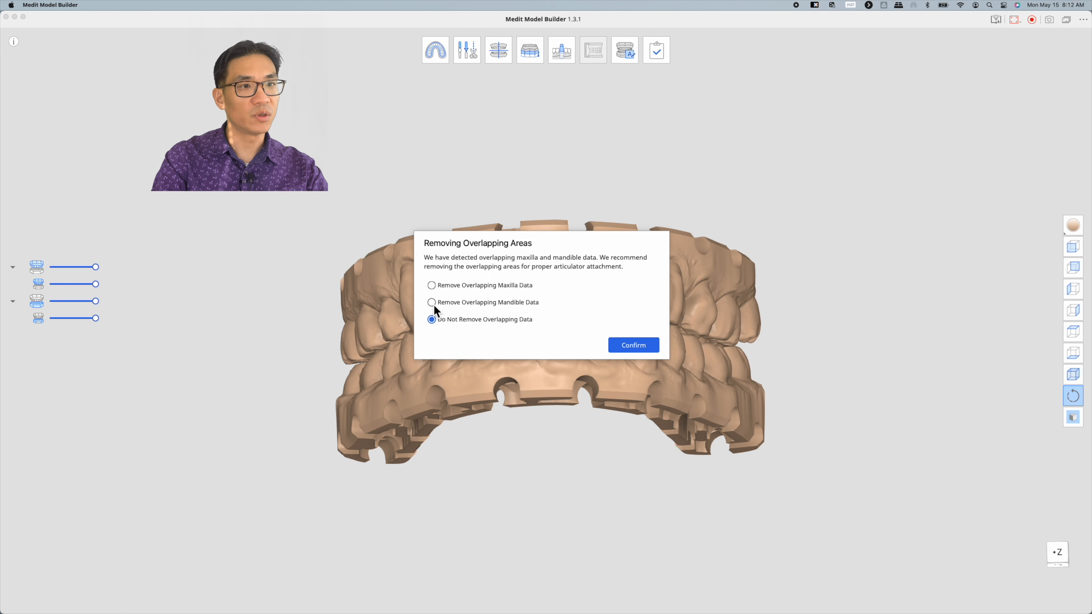
left_click(639, 345)
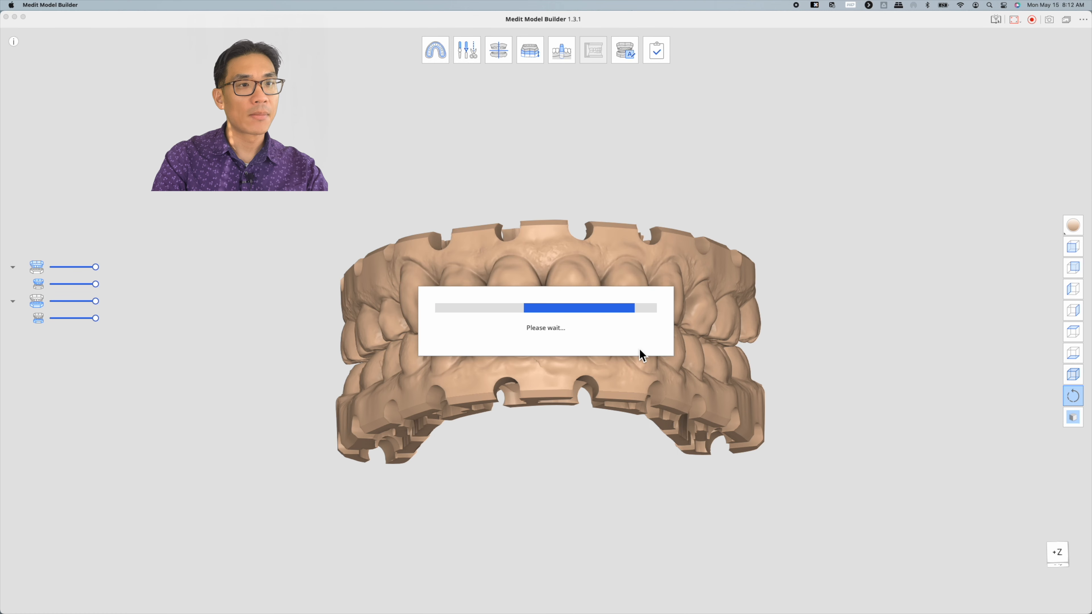
- Move the front support pin along the arches to the patient's right side
right_click_drag(671, 494, 441, 491)
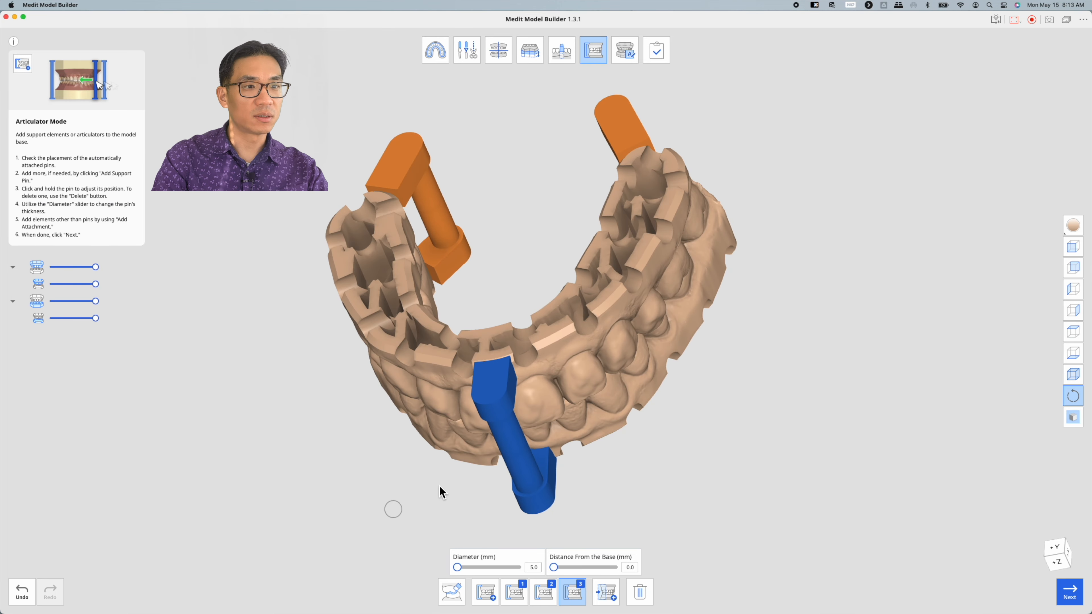
right_click_drag(530, 470, 653, 336)
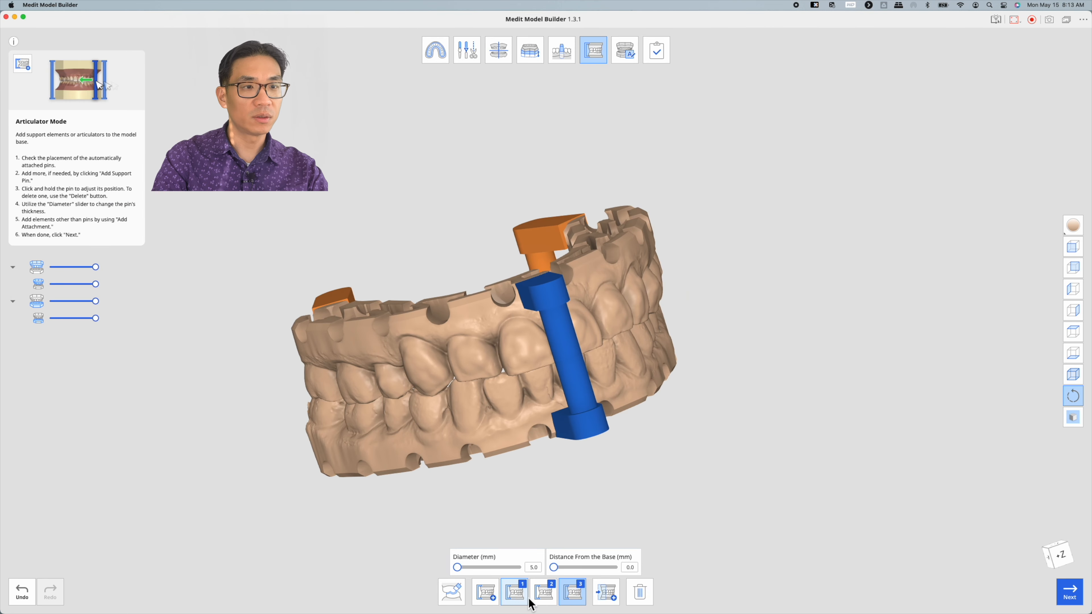
left_click(515, 592)
right_click_drag(463, 517, 593, 477)
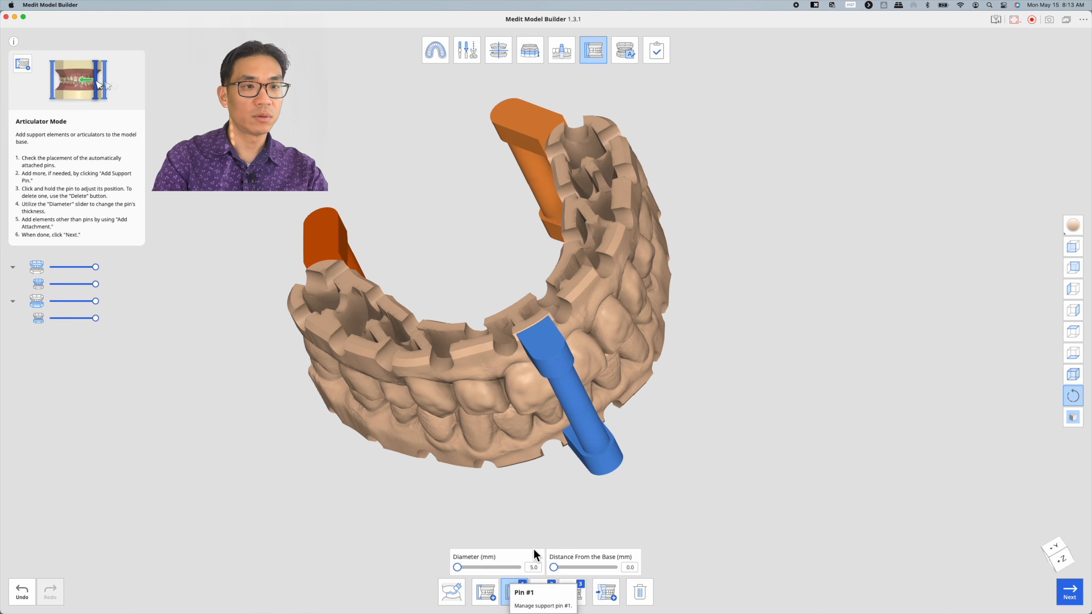
middle_click_drag(632, 452, 696, 487)
middle_click_drag(478, 441, 308, 432)
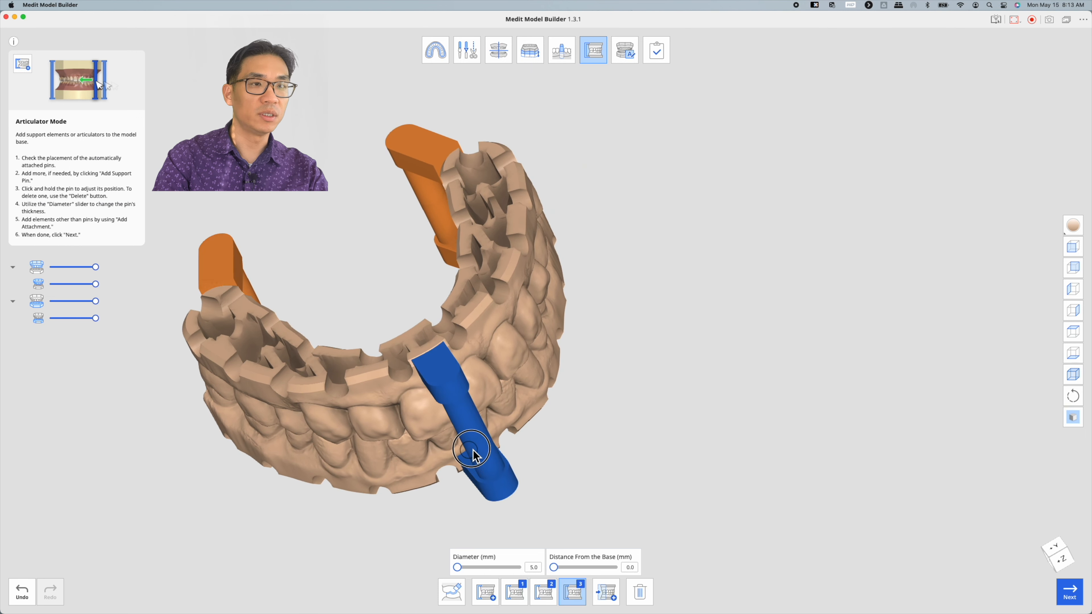
left_click_drag(480, 453, 230, 521)
- Add a fourth support pin and move pin #3 across to the patient's left side of the arches
left_click(485, 593)
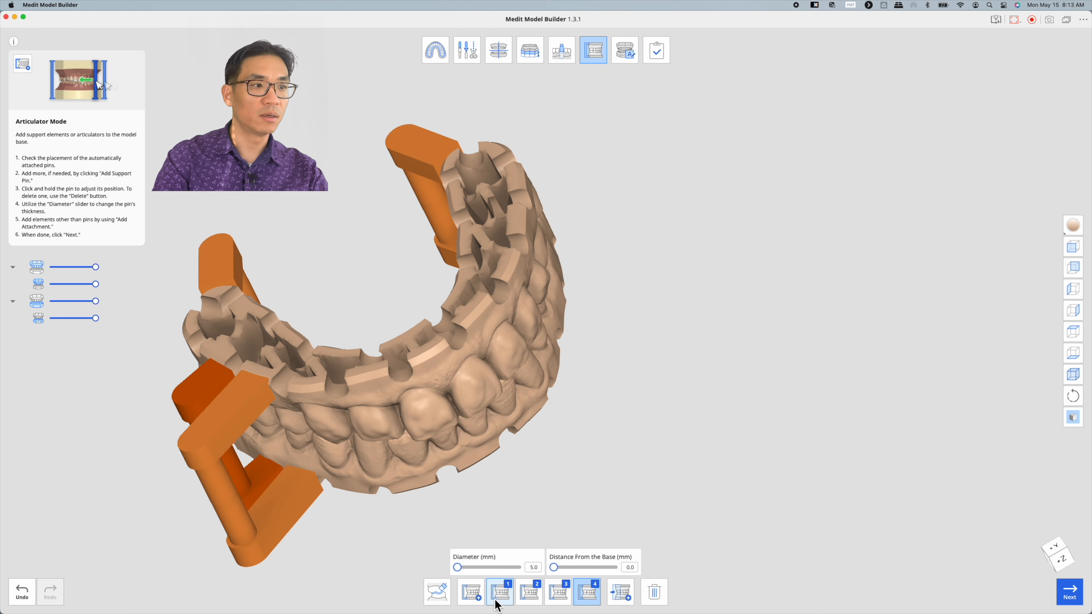
left_click_drag(232, 530, 636, 314)
right_click_drag(320, 268, 480, 195)
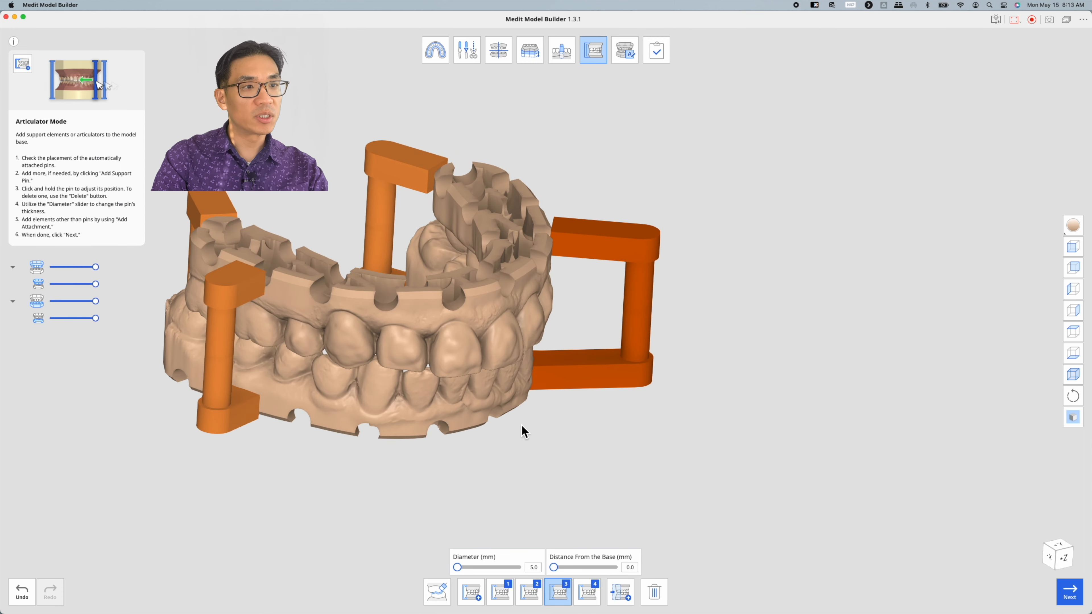
right_click_drag(409, 445, 316, 303)
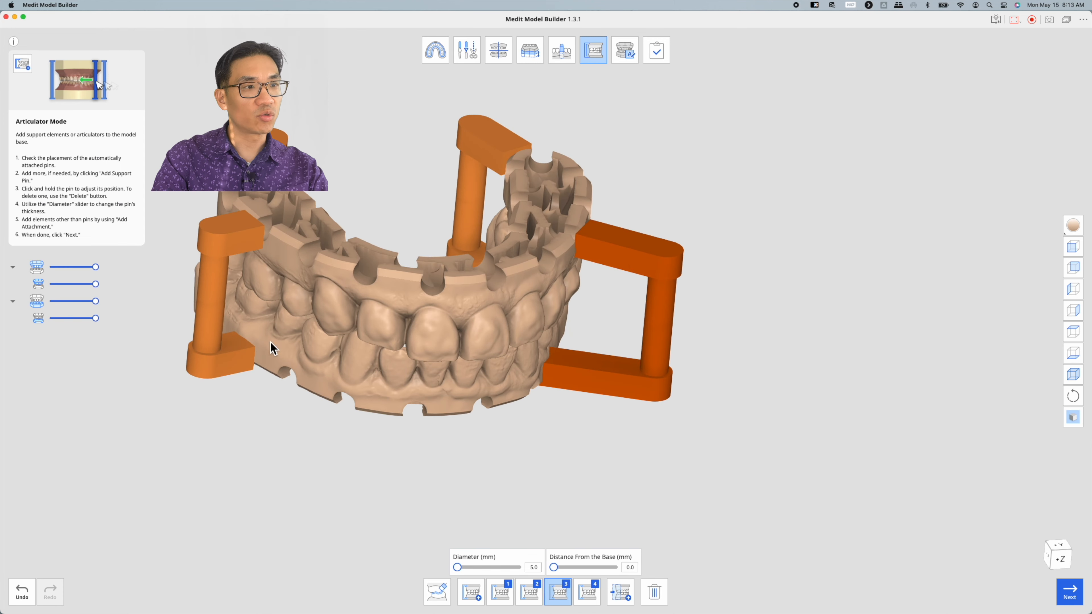
- Delete the side and rear support pins on the patient's left side
right_click_drag(461, 460, 368, 347)
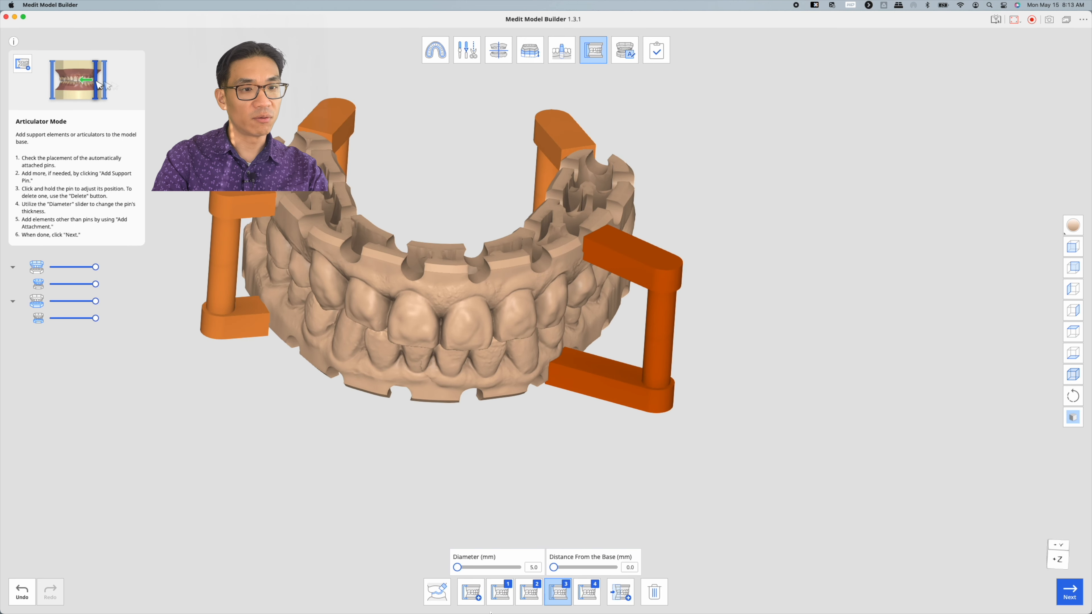
left_click(655, 599)
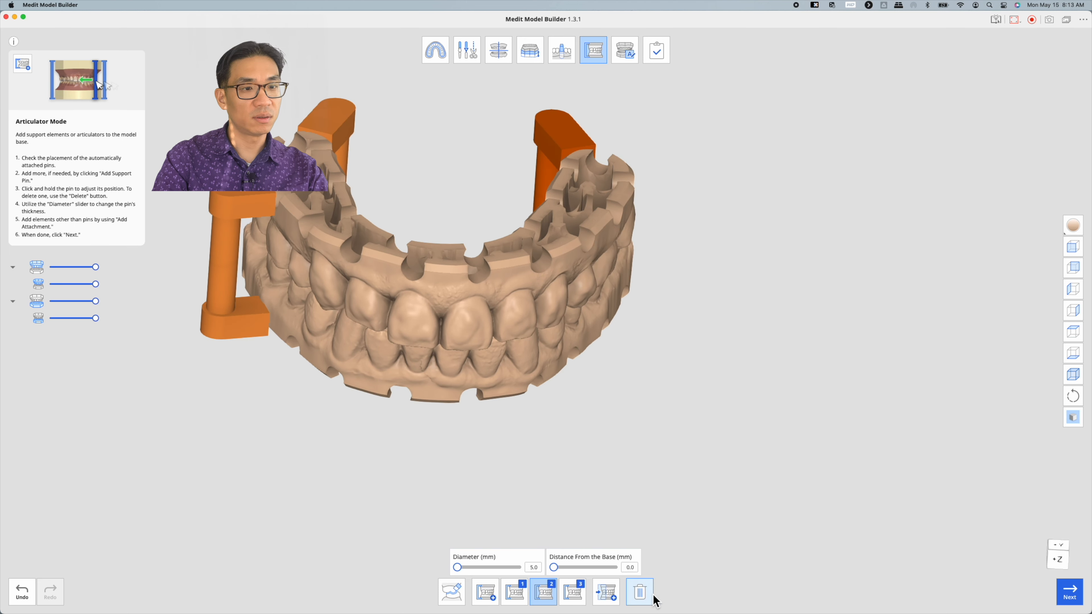
left_click(651, 596)
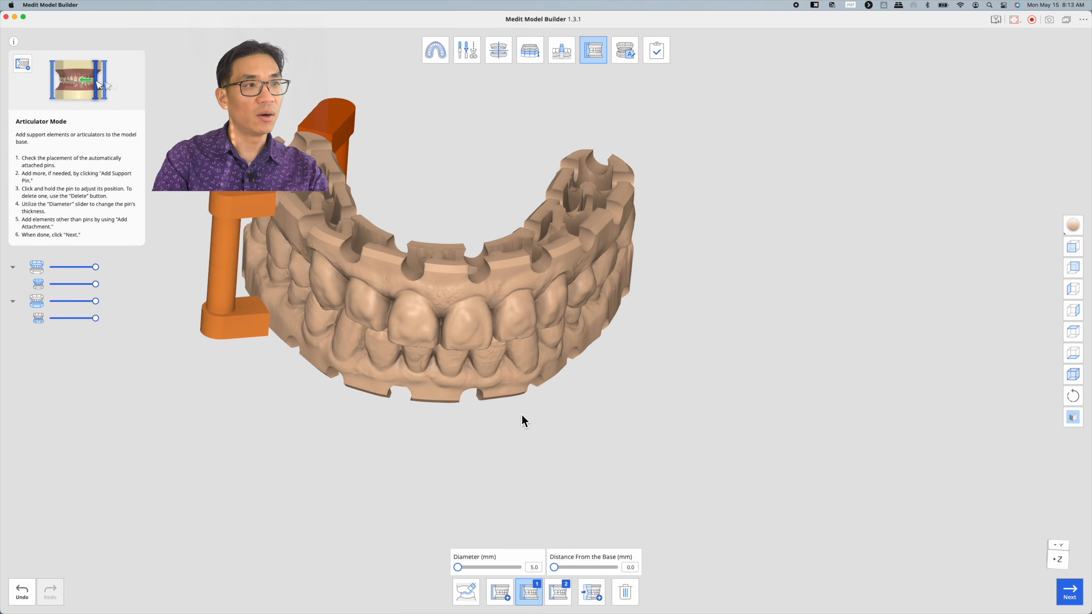
- Inspect the side support pin on the patient's right up close and delete it
right_click_drag(522, 420, 612, 302)
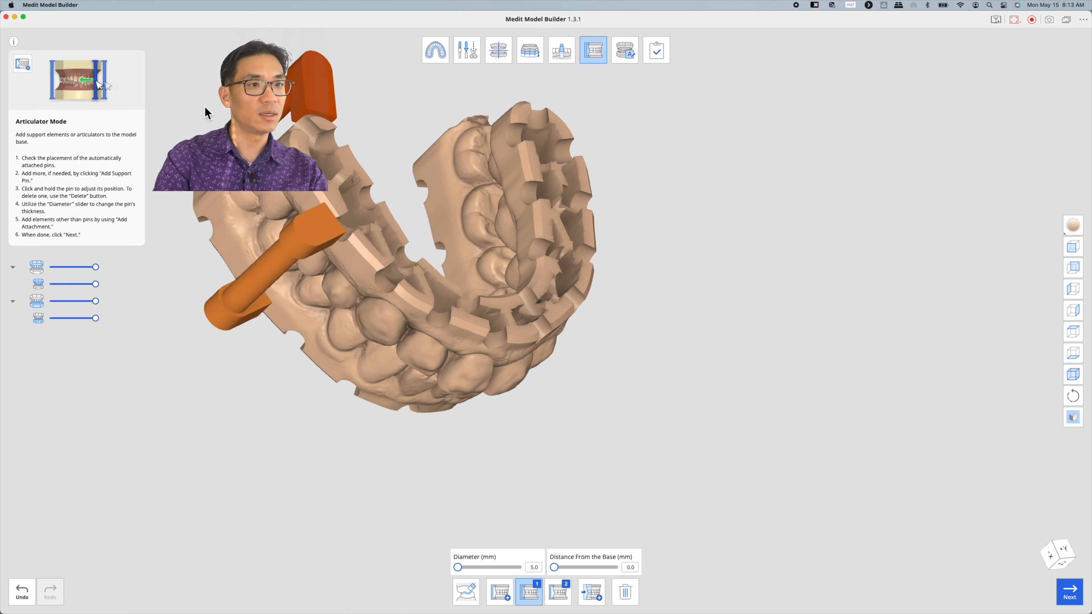
left_click_drag(275, 262, 267, 222)
right_click_drag(267, 222, 532, 264)
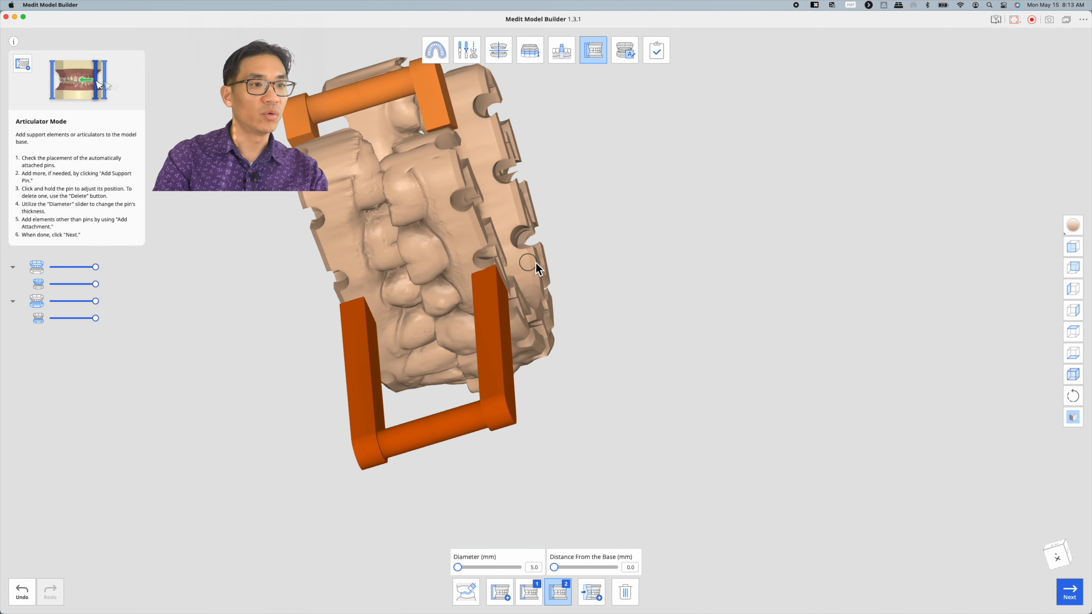
left_click_drag(424, 435, 453, 409)
scroll(454, 409, "up", 3)
scroll(456, 416, "up", 2)
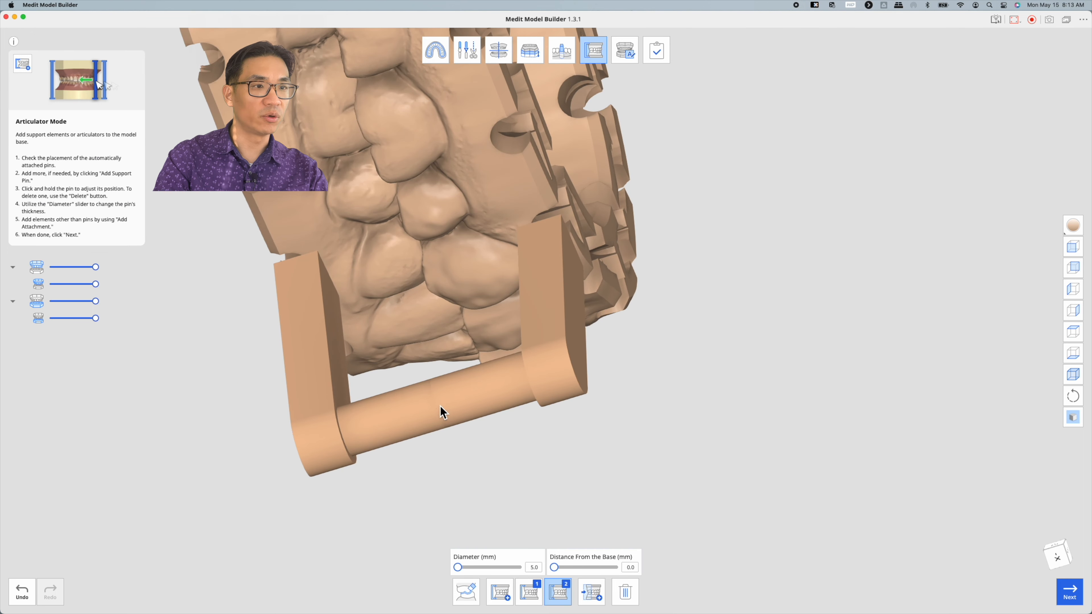
right_click_drag(522, 364, 601, 385)
right_click_drag(692, 417, 620, 456)
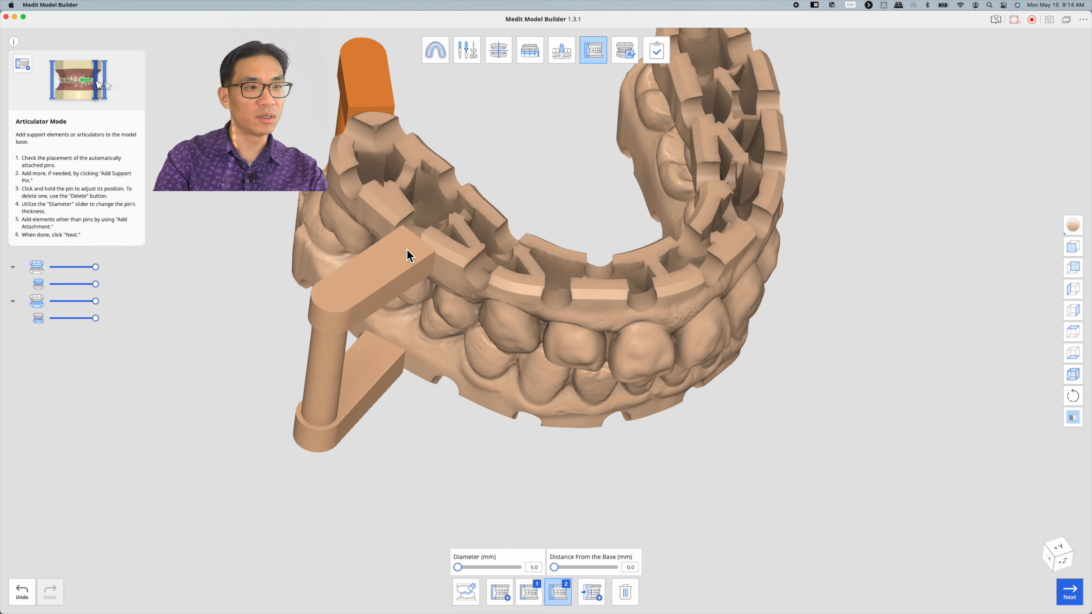
left_click(628, 596)
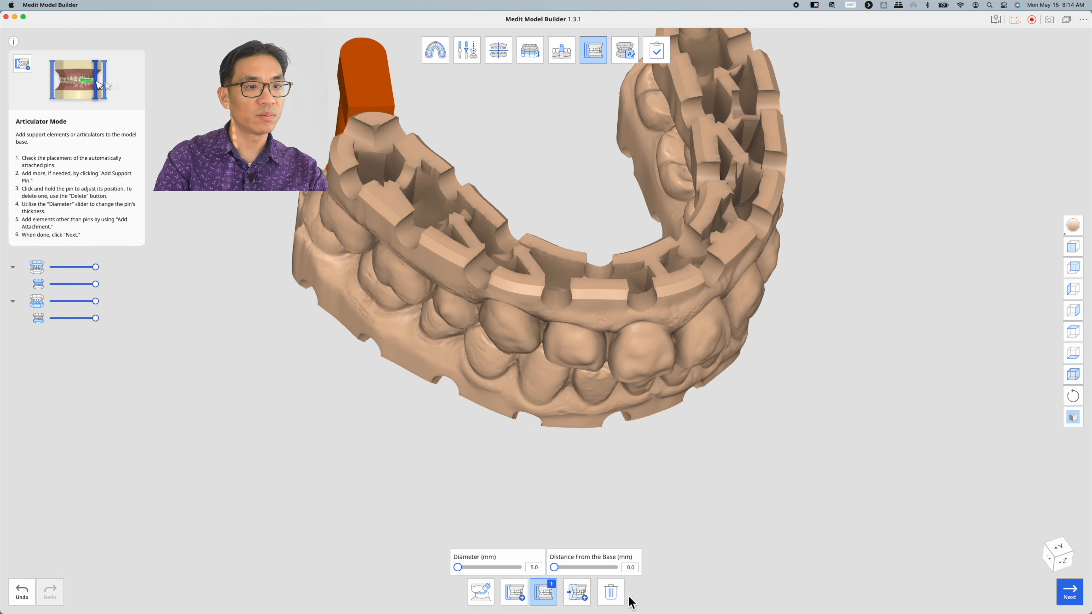
- Delete the last remaining support pin at the rear of the arches
left_click(613, 599)
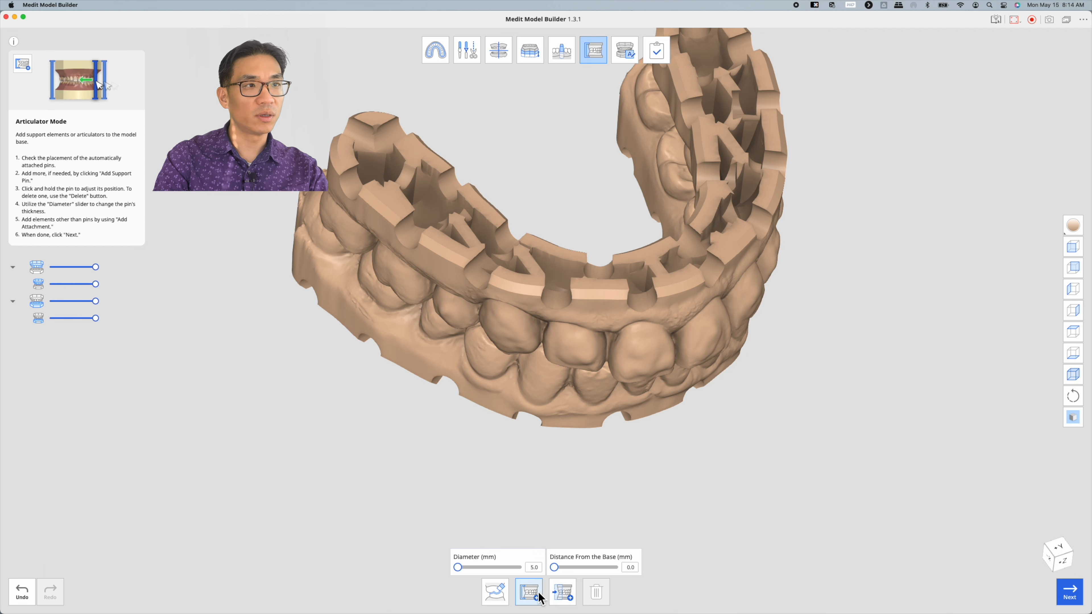
key("super+z")
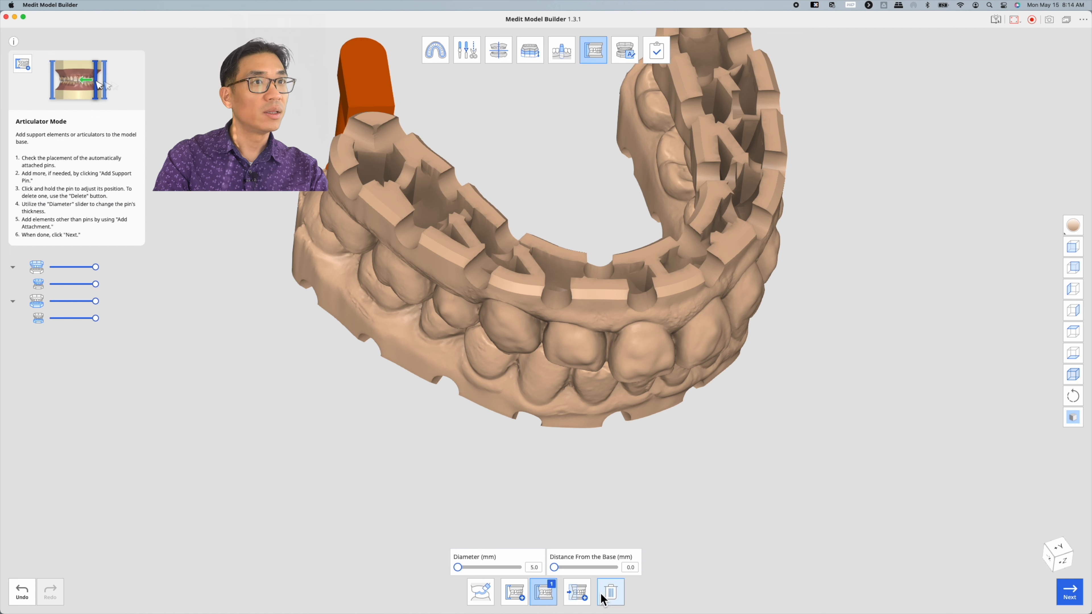
left_click(610, 593)
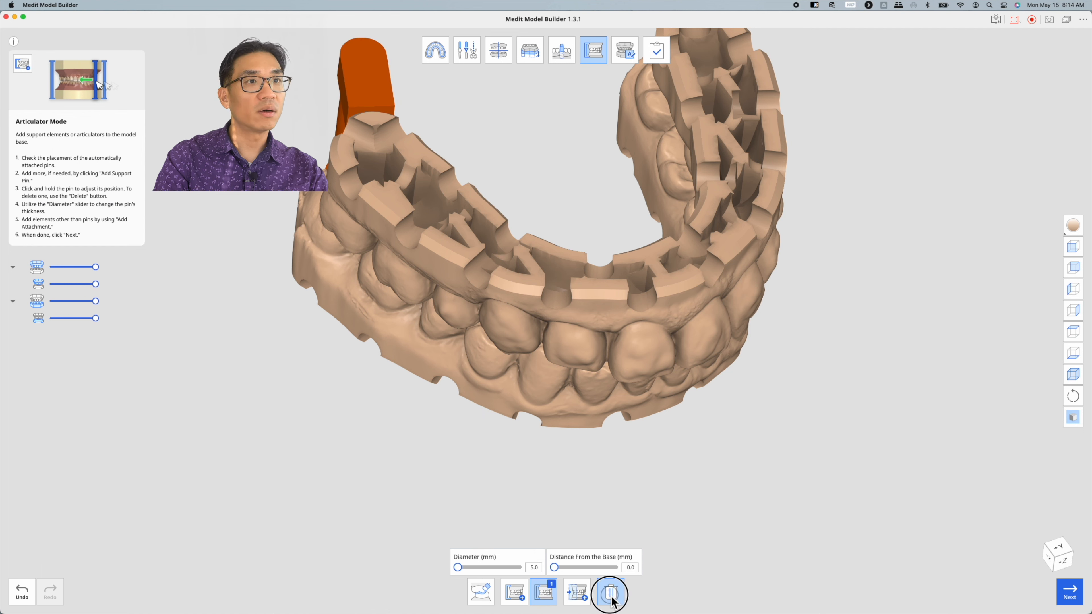
- Add the xSNAP-lite-standard-fit attachment and place it at the rear of one side of the arches
left_click(564, 596)
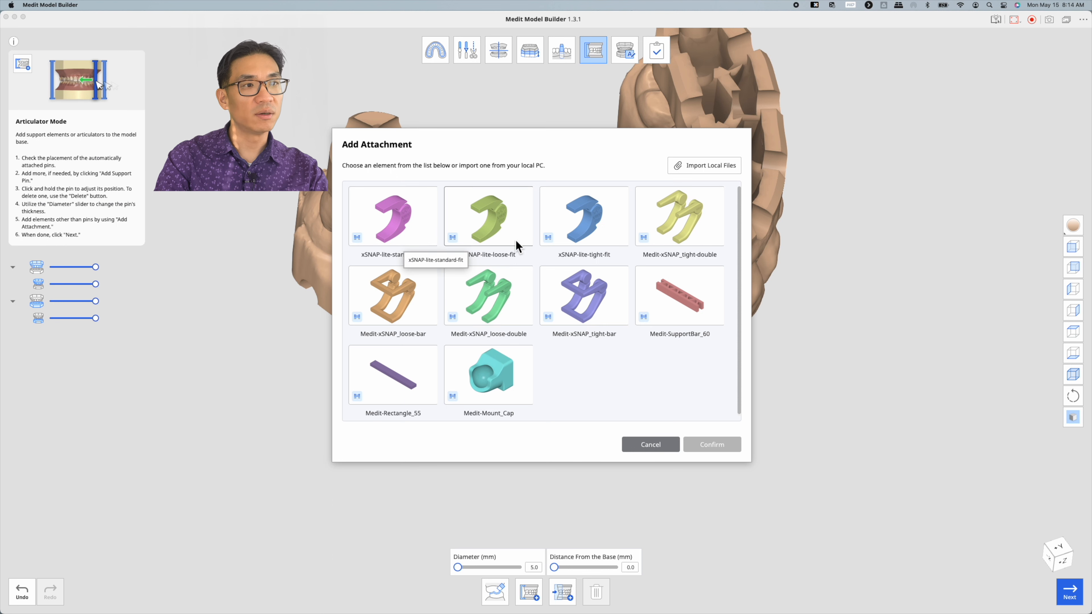
left_click(397, 223)
left_click(711, 445)
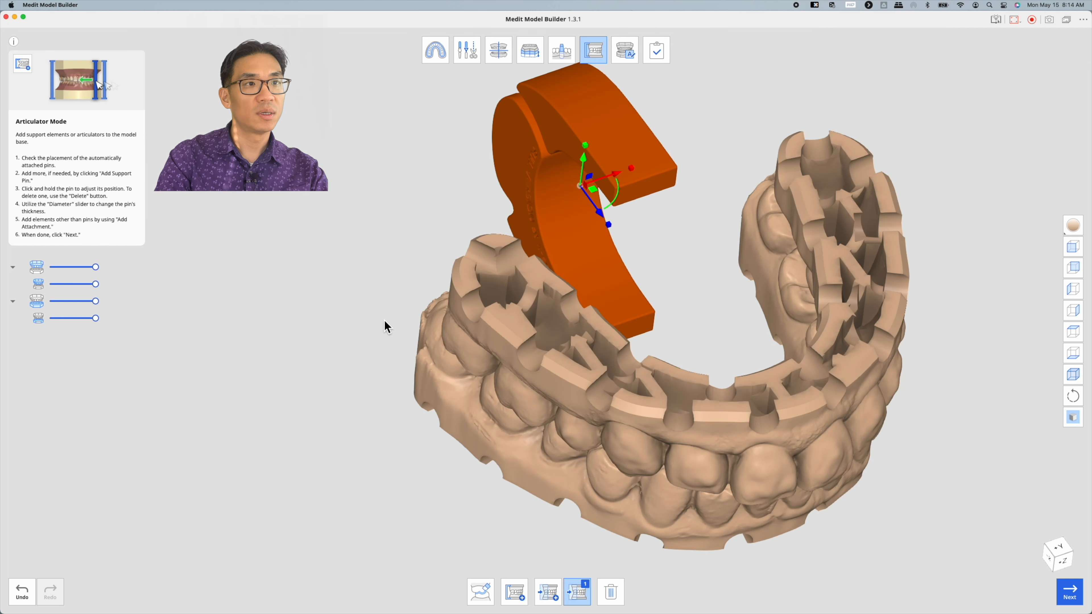
right_click_drag(401, 342, 837, 496)
left_click_drag(348, 304, 217, 306)
right_click_drag(217, 306, 808, 436)
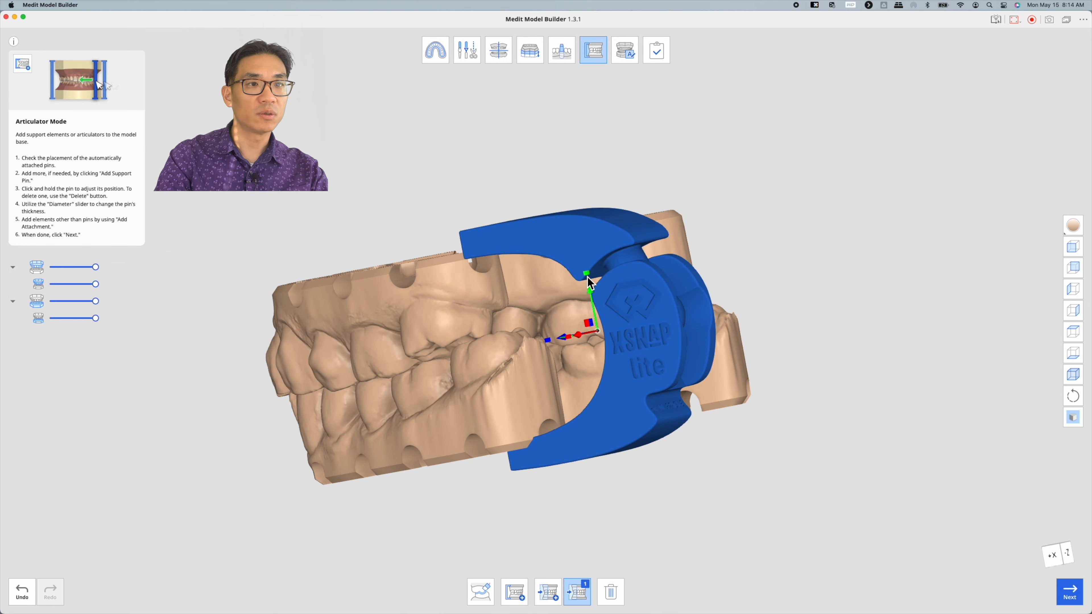
- Adjust the xSNAP-lite attachment's position against the rear of the arches and pull it back away from them
right_click_drag(587, 276, 595, 287)
mouse_move(594, 289)
left_mouse_down()
mouse_move(608, 301)
mouse_move(609, 289)
left_mouse_up()
left_click_drag(569, 346, 532, 351)
right_click_drag(519, 361, 487, 411)
right_click_drag(756, 516, 564, 510)
right_click_drag(563, 292, 157, 411)
right_click_drag(516, 279, 372, 359)
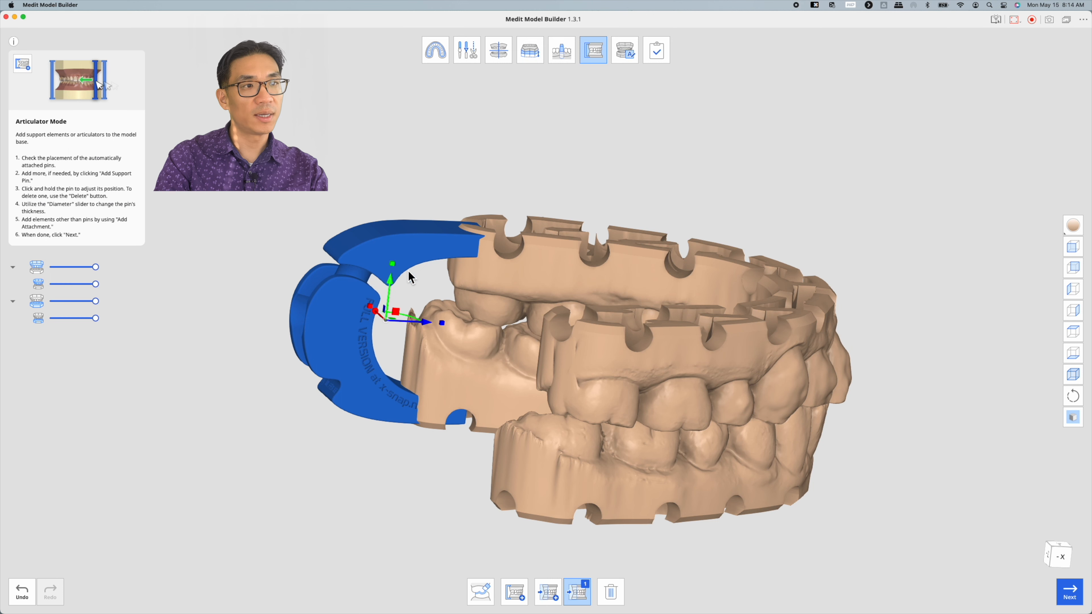
right_click_drag(412, 277, 414, 351)
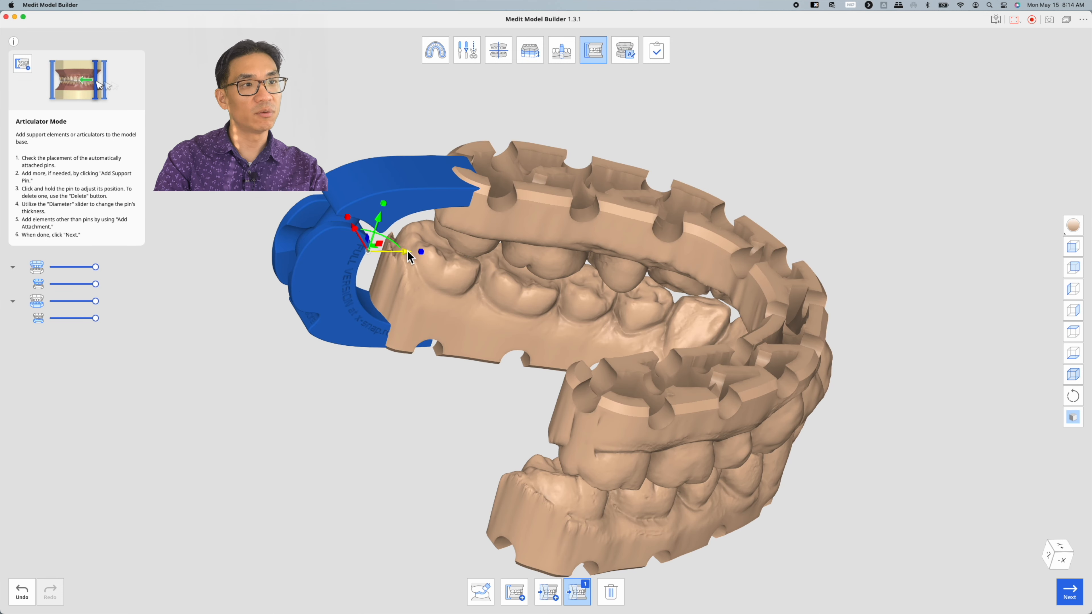
left_click_drag(409, 257, 309, 256)
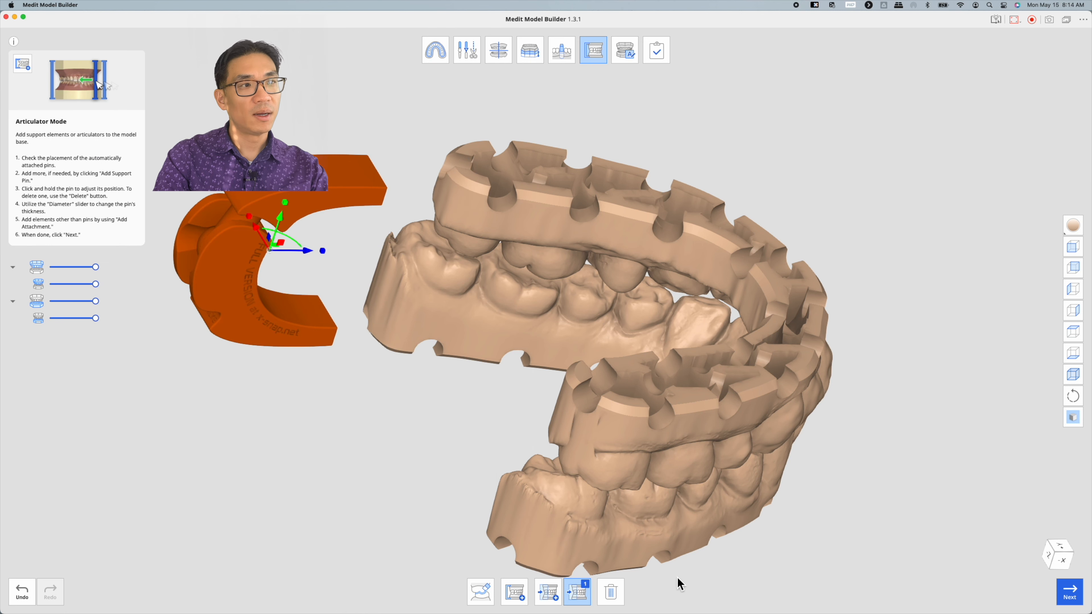
- Check the xSNAP-lite attachment against the rear ends of the arches and delete it
right_click_drag(437, 315, 351, 314)
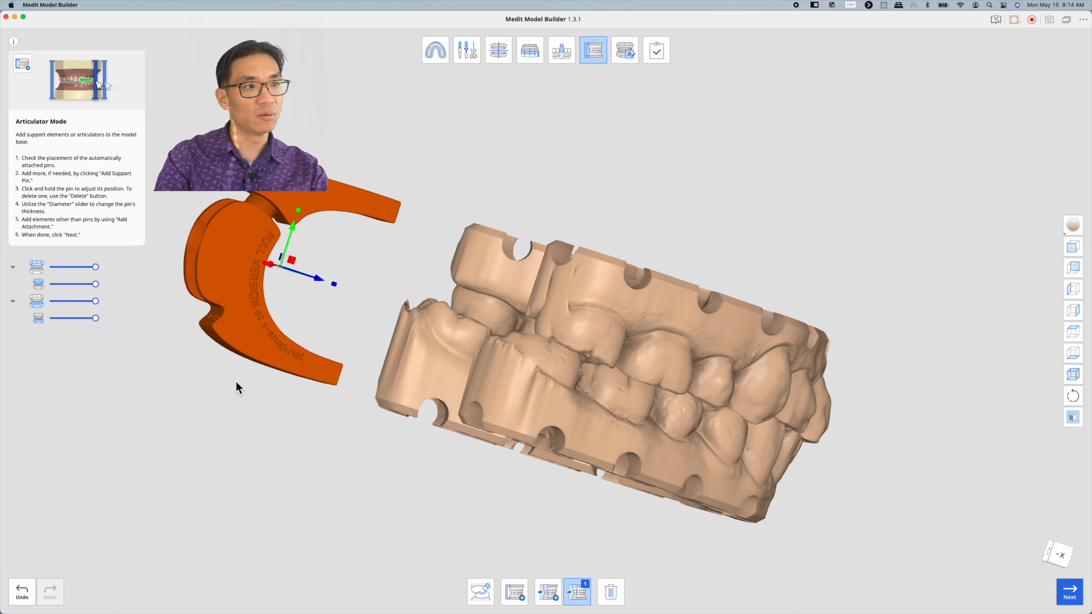
right_click_drag(240, 388, 470, 402)
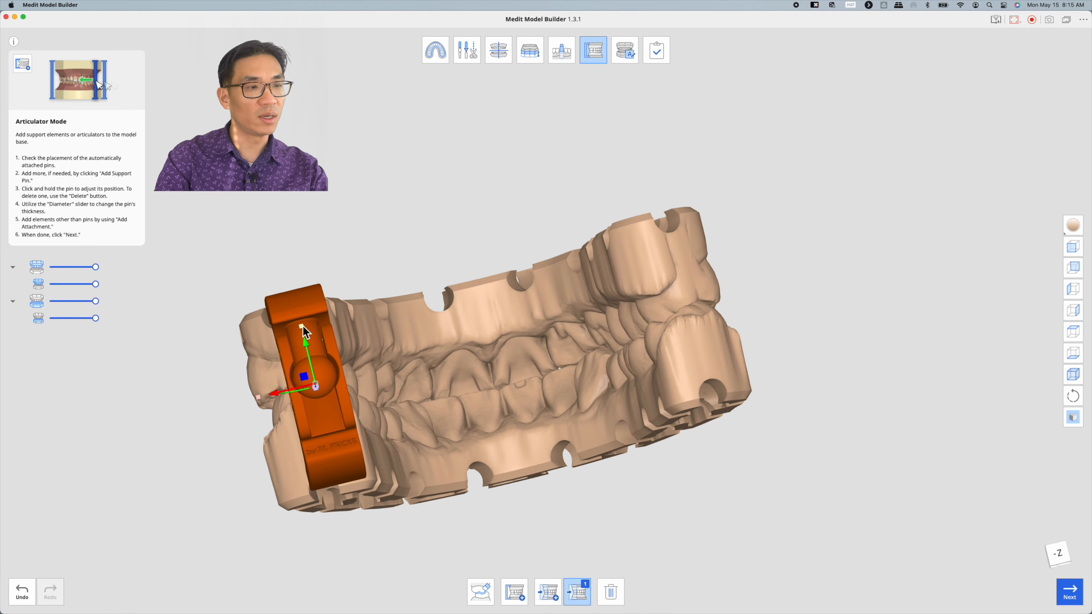
scroll(318, 375, "up", 2)
scroll(329, 376, "up", 2)
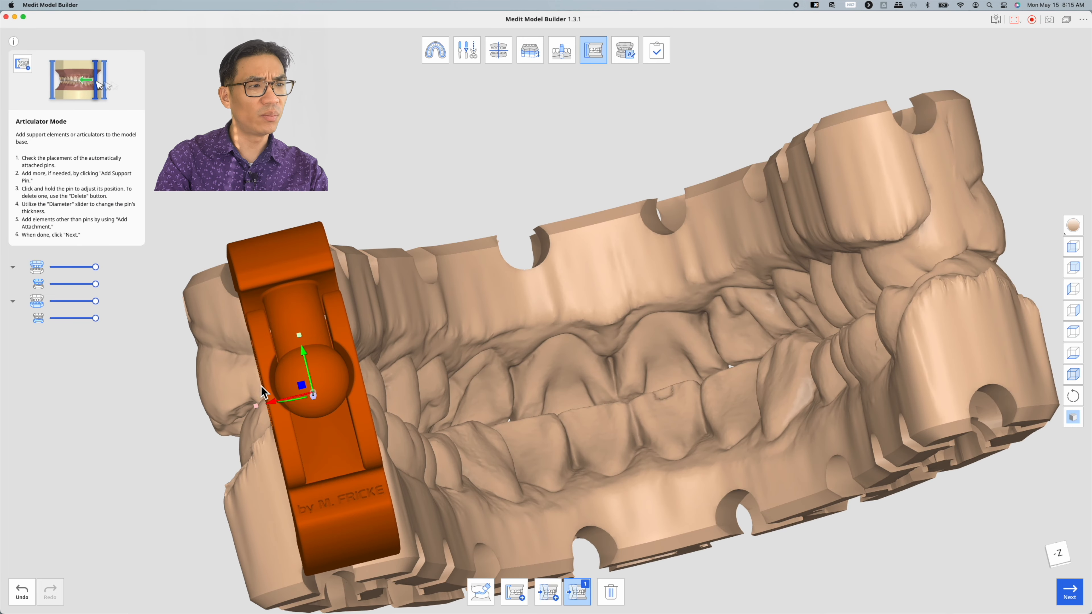
right_click_drag(492, 382, 299, 395)
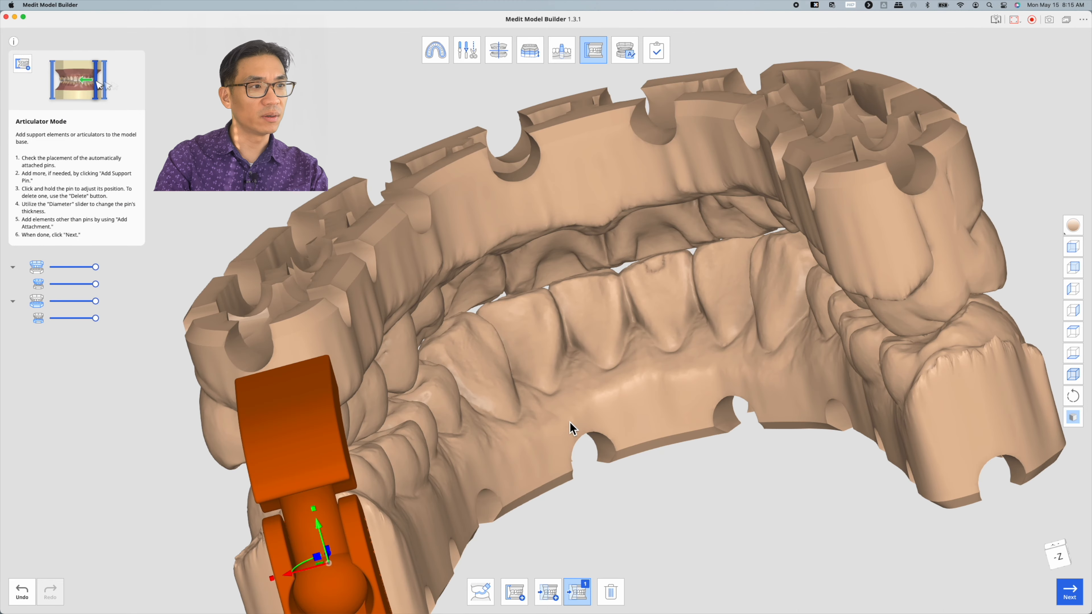
right_click_drag(572, 428, 136, 434)
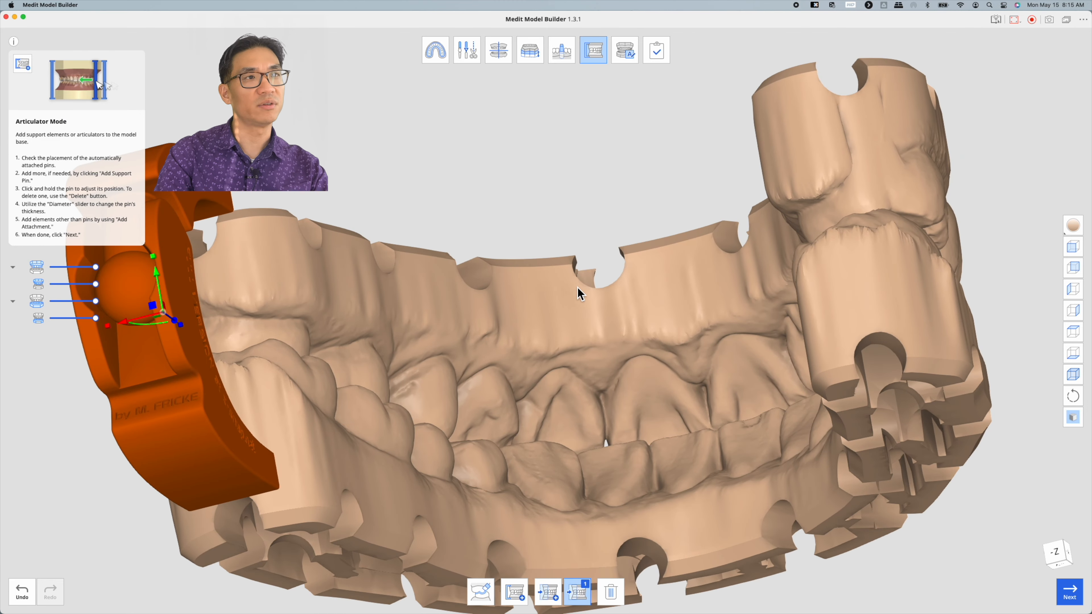
right_click_drag(705, 307, 695, 385)
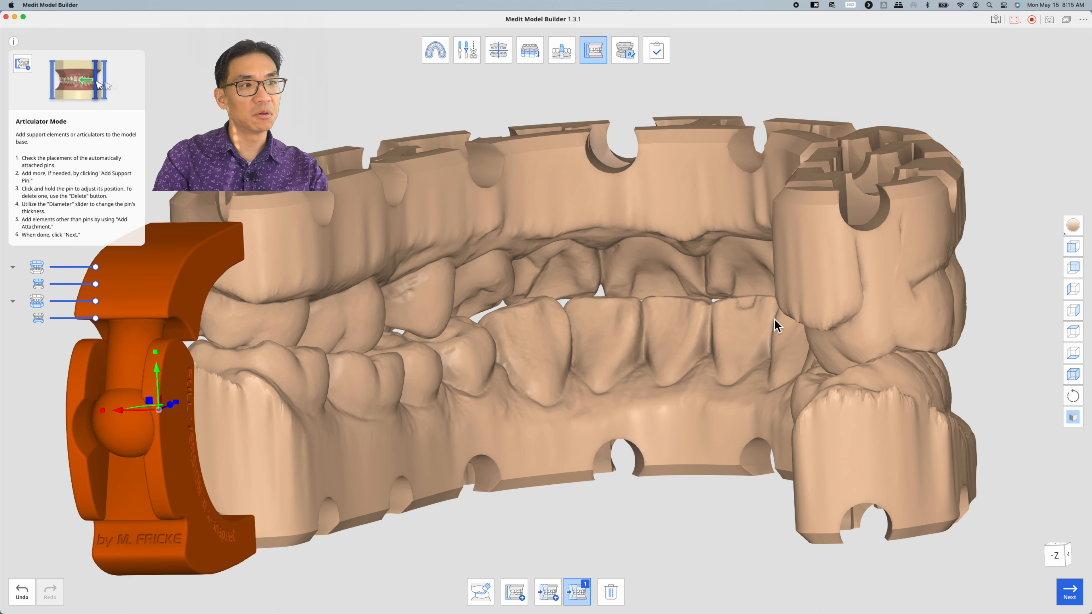
right_click_drag(777, 325, 438, 374)
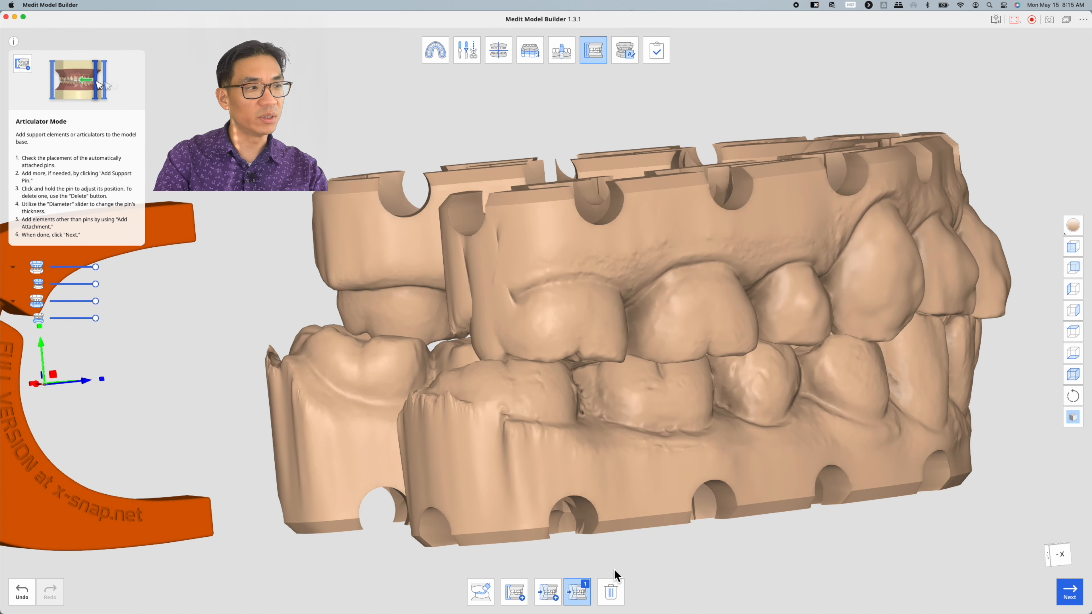
left_click(613, 605)
- Proceed to the labeling stage and replace the upper model's label text with PK
right_click_drag(971, 448, 873, 477)
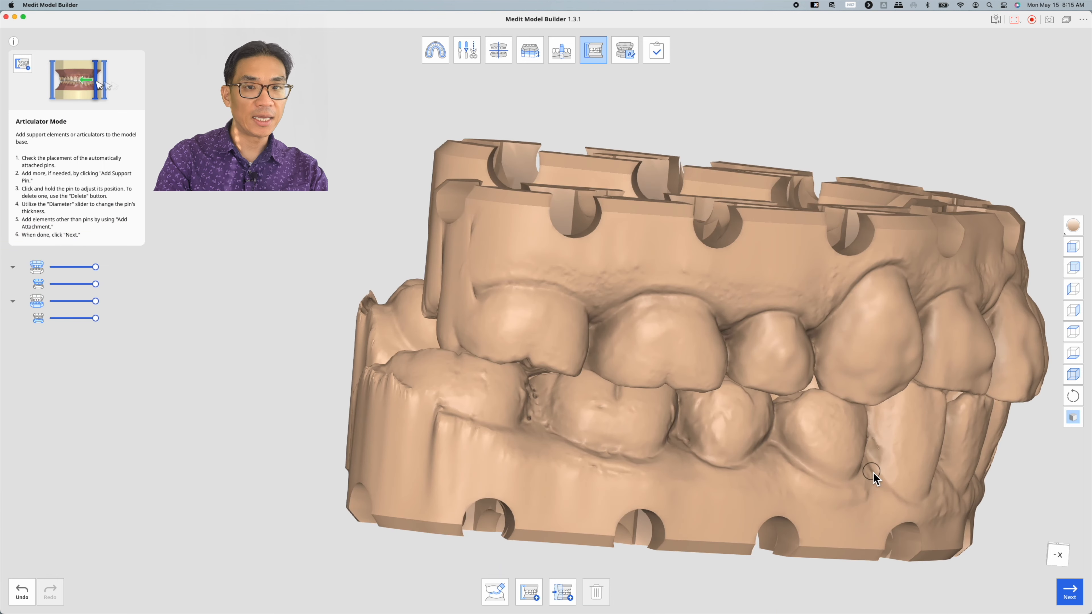
left_click(1067, 592)
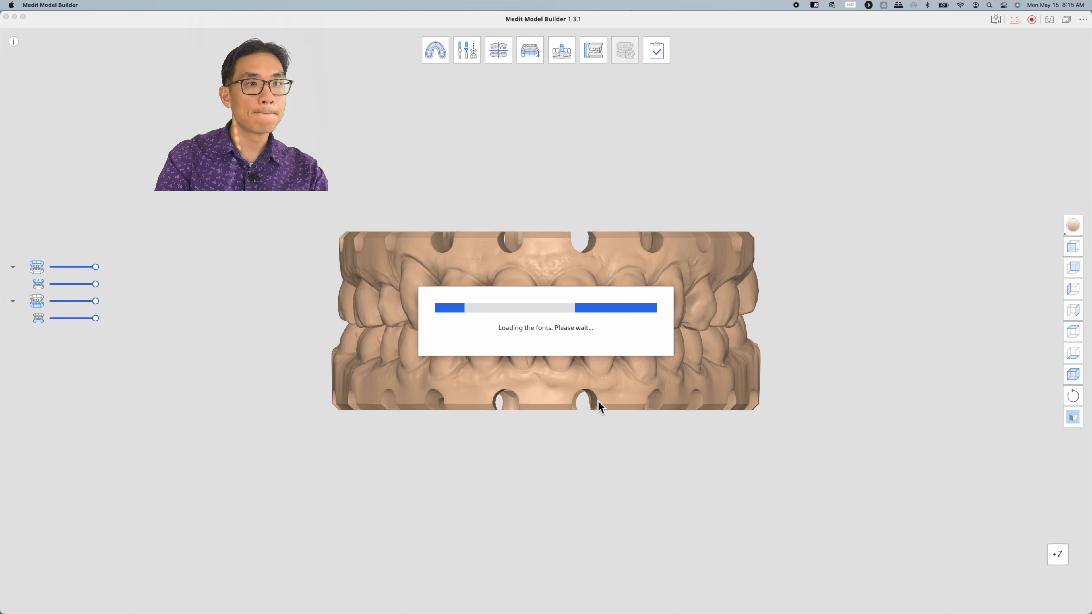
right_click_drag(598, 407, 459, 523)
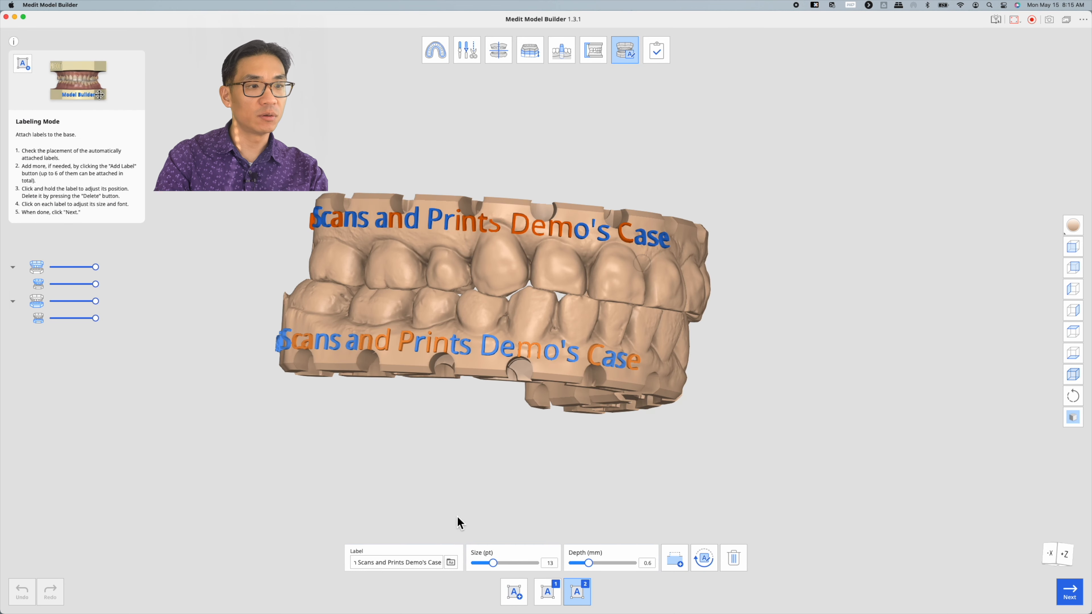
left_click(406, 563)
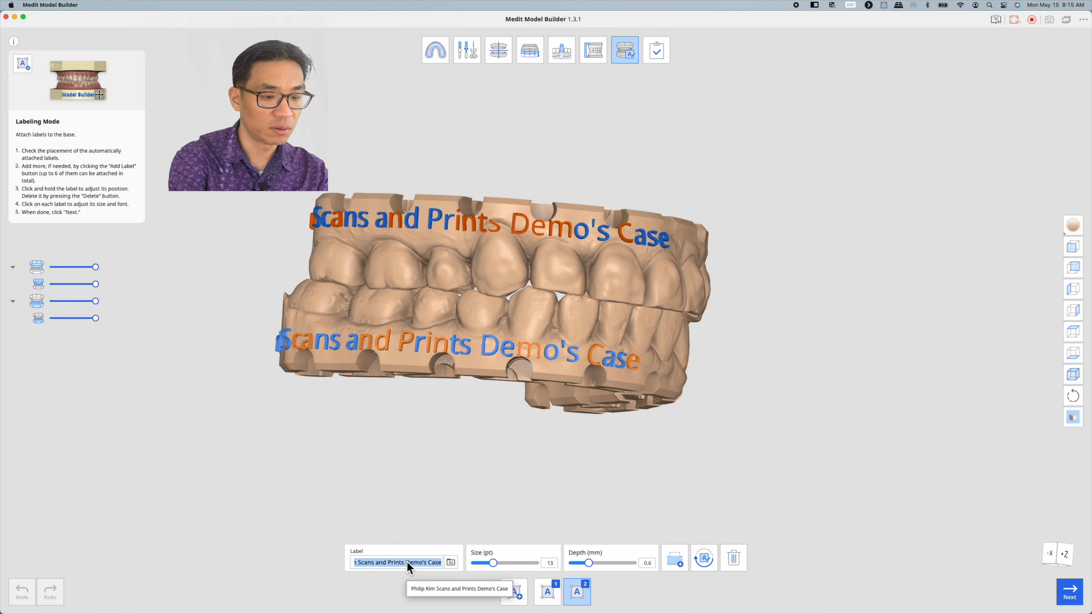
type("PK")
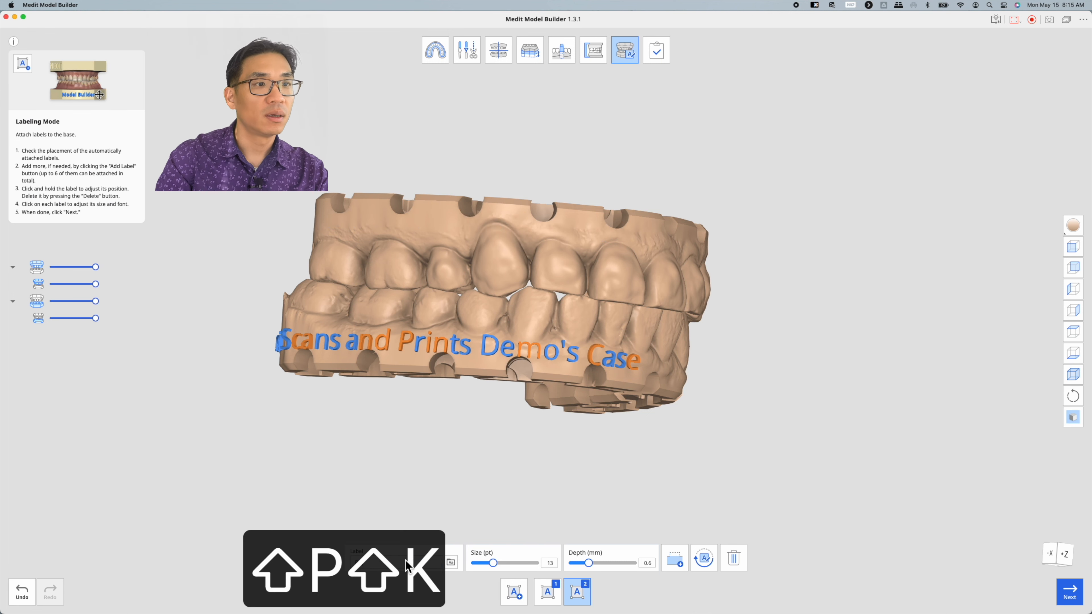
- Move the upper model's label to the inner side of its base
right_click_drag(514, 387, 507, 195)
mouse_move(508, 195)
left_mouse_down()
mouse_move(532, 189)
mouse_move(521, 205)
mouse_move(488, 185)
mouse_move(516, 199)
left_mouse_up()
right_click_drag(536, 338, 292, 438)
- Replace the lower model's label text with PK in capitals
left_click(404, 359)
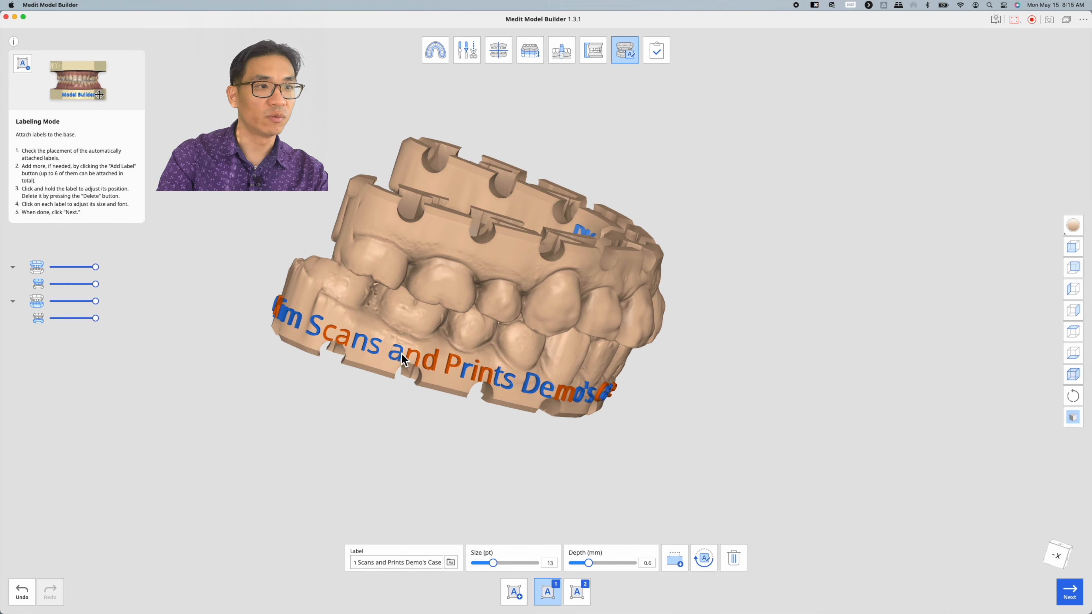
middle_click_drag(402, 354, 463, 391)
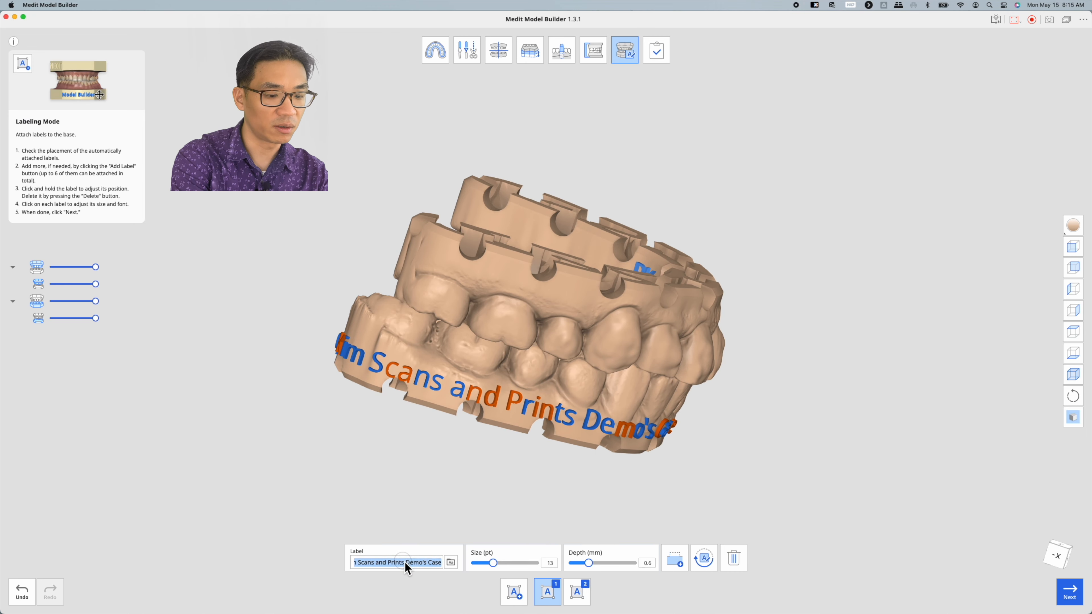
type("pk")
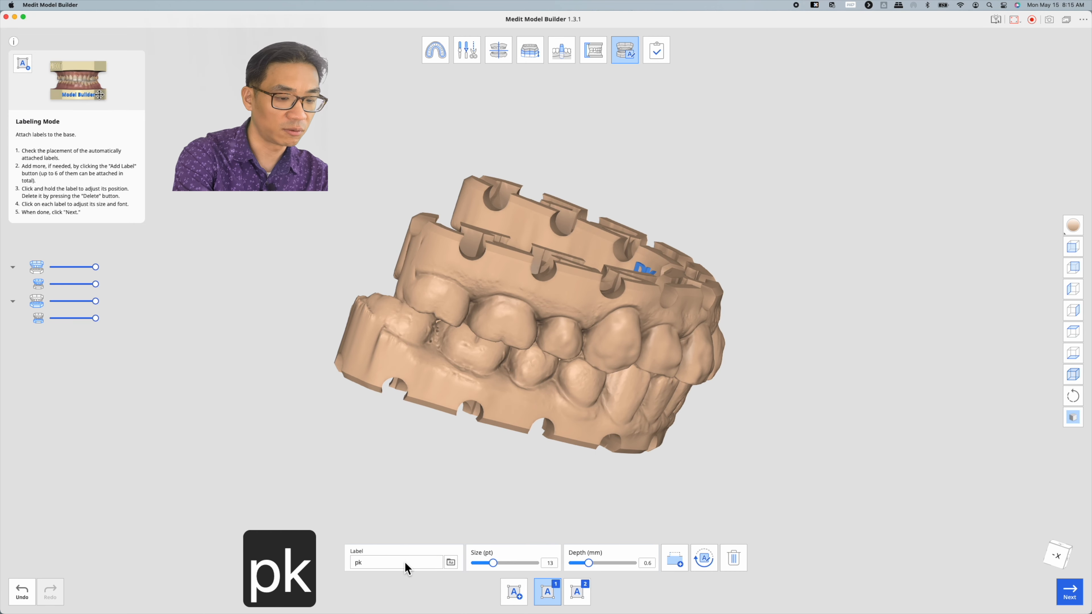
key("BackSpace")
key("BackSpace")
type("PK")
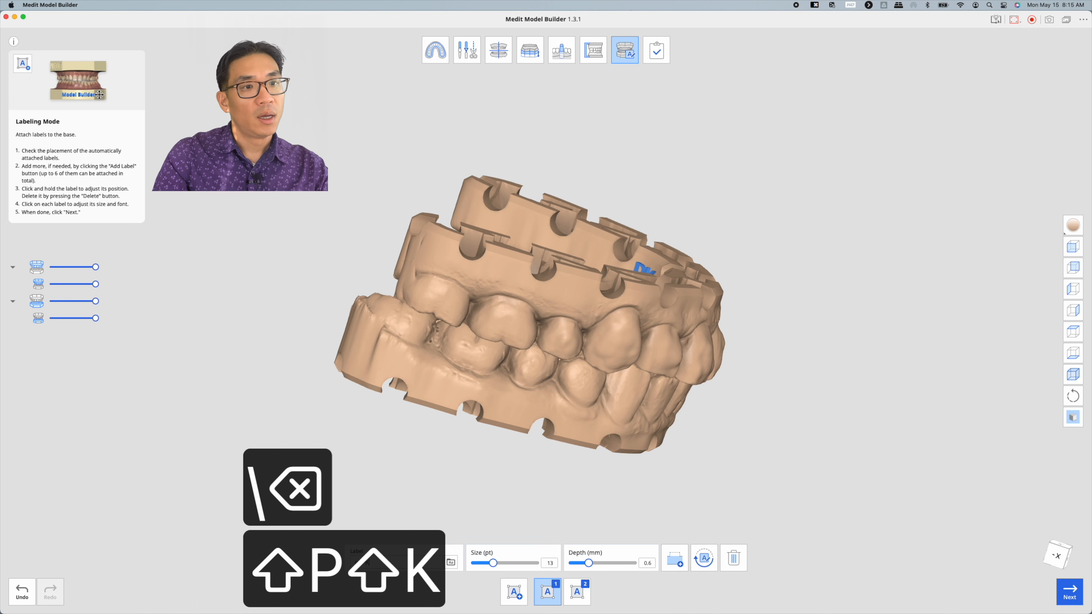
right_click_drag(634, 529, 657, 349)
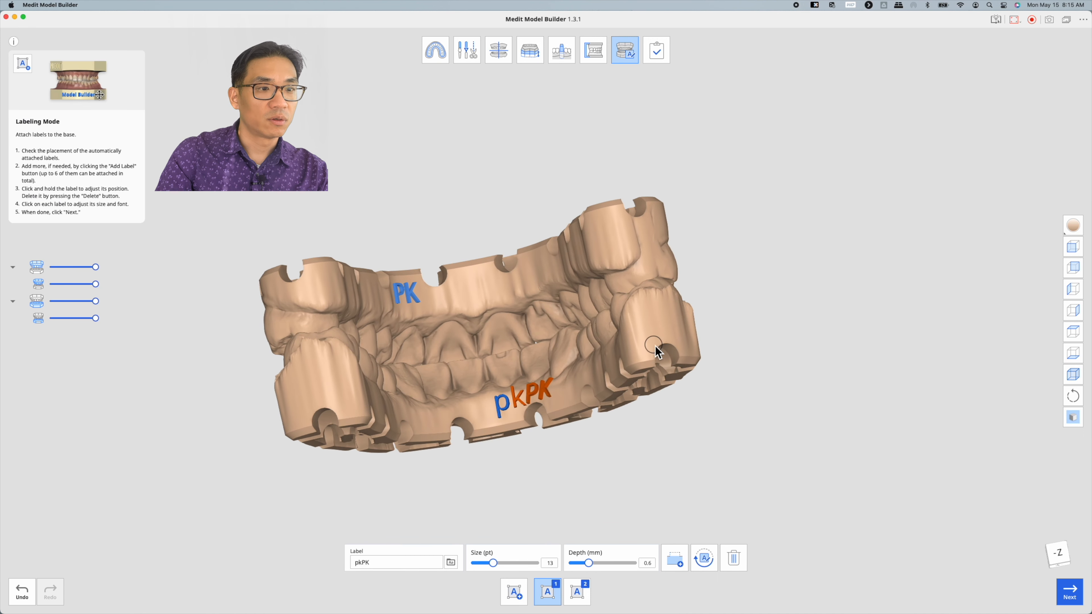
left_click(401, 565)
left_click_drag(362, 563, 331, 564)
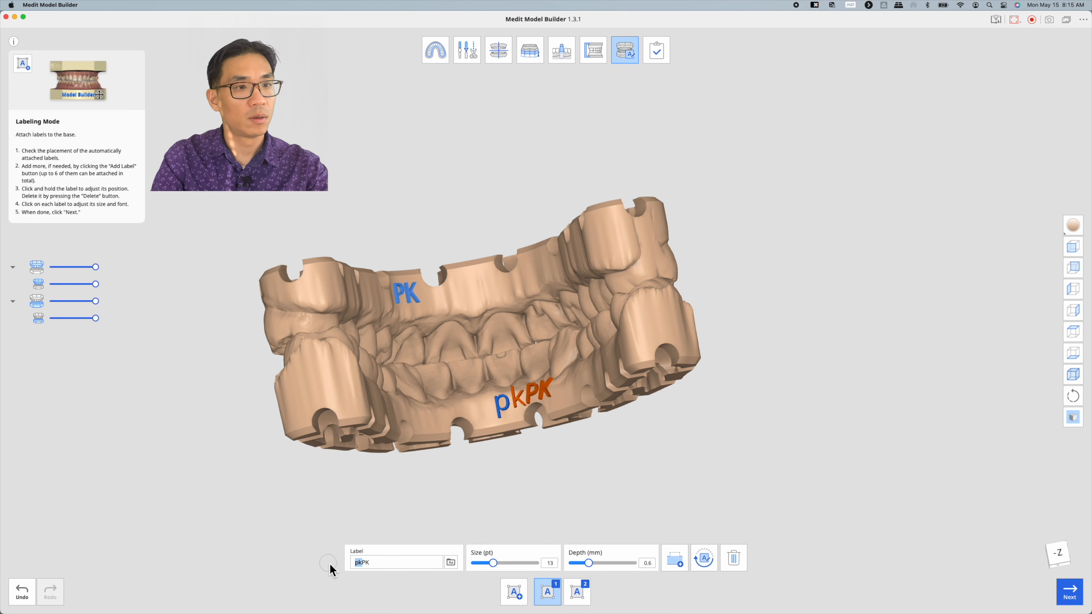
key("BackSpace")
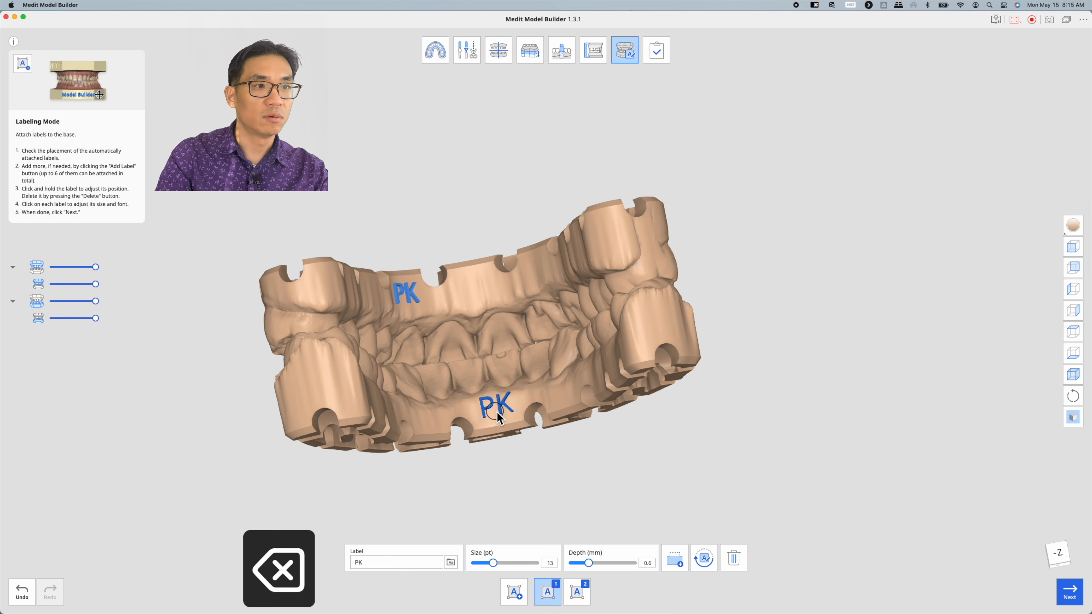
- Move the upper PK label to the middle of the inner base wall and rotate it upside down
left_click_drag(417, 297, 467, 285)
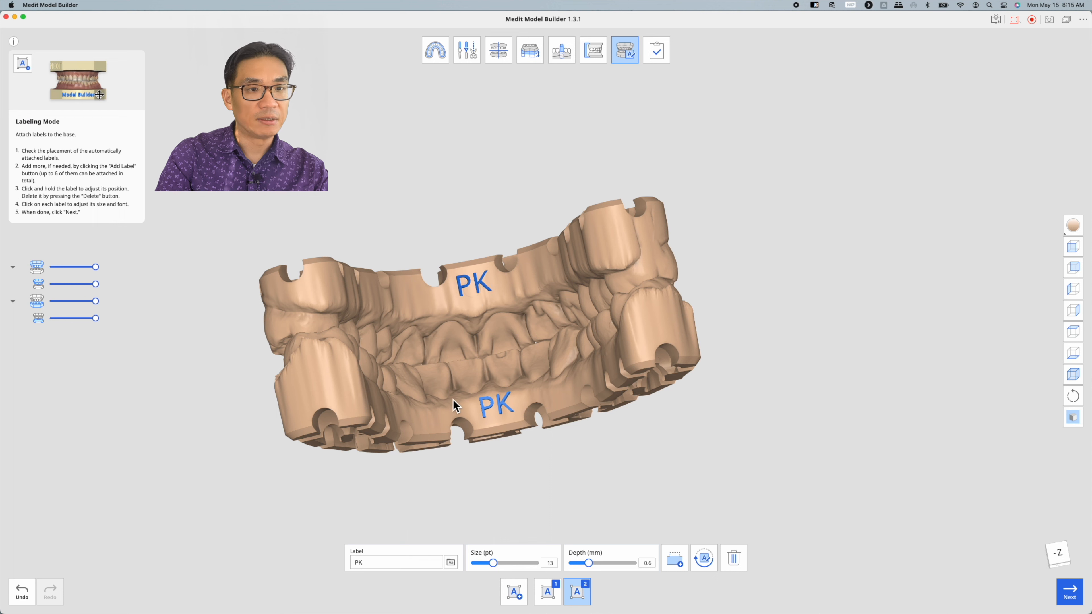
left_click(701, 561)
left_click(702, 559)
left_click(701, 559)
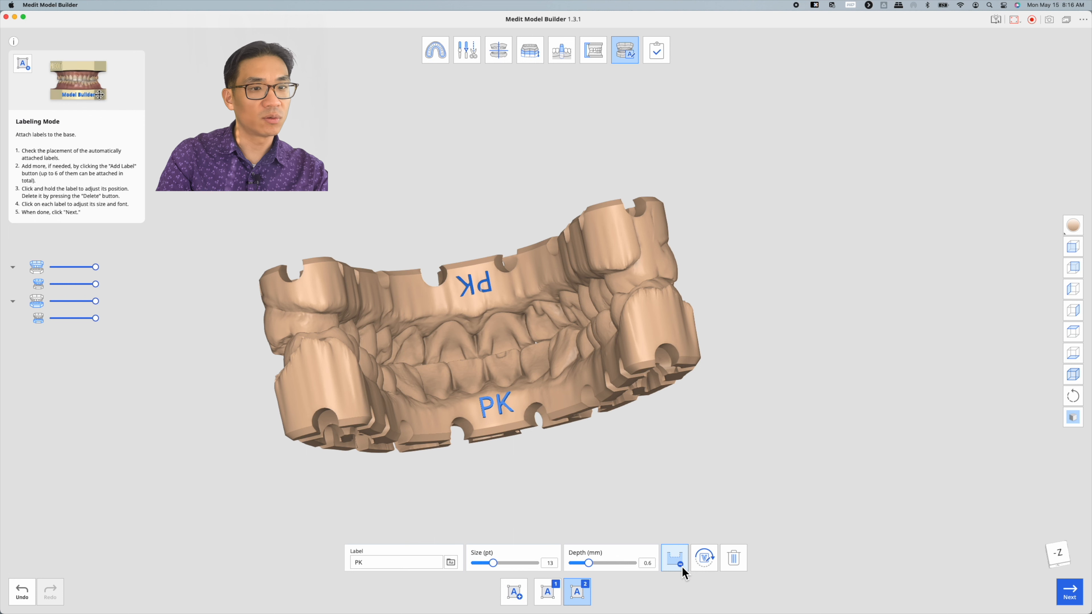
left_click(679, 568)
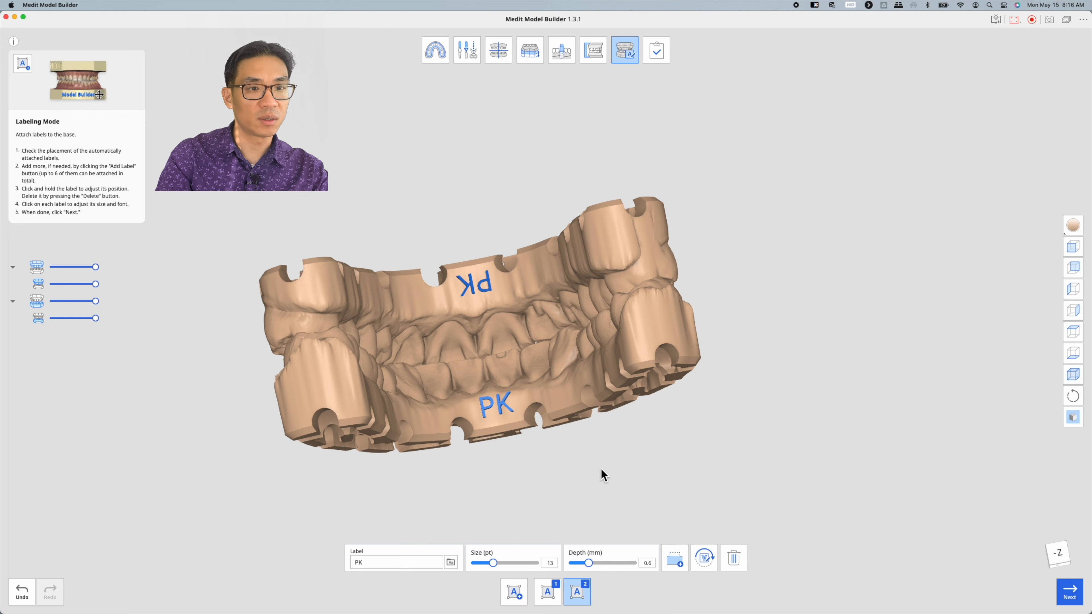
right_click_drag(605, 475, 561, 410)
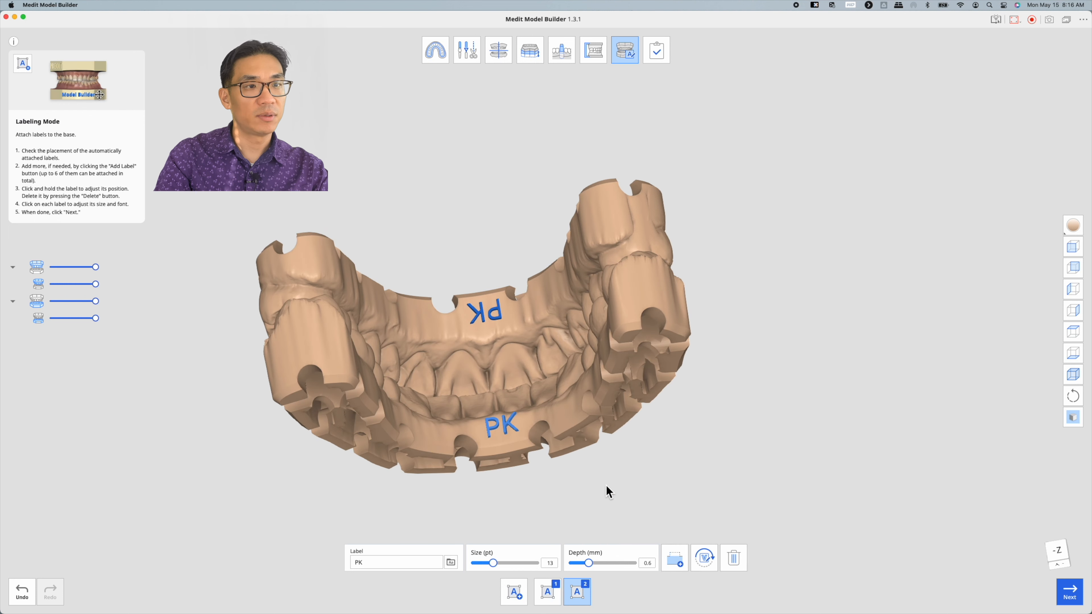
right_click_drag(608, 492, 396, 497)
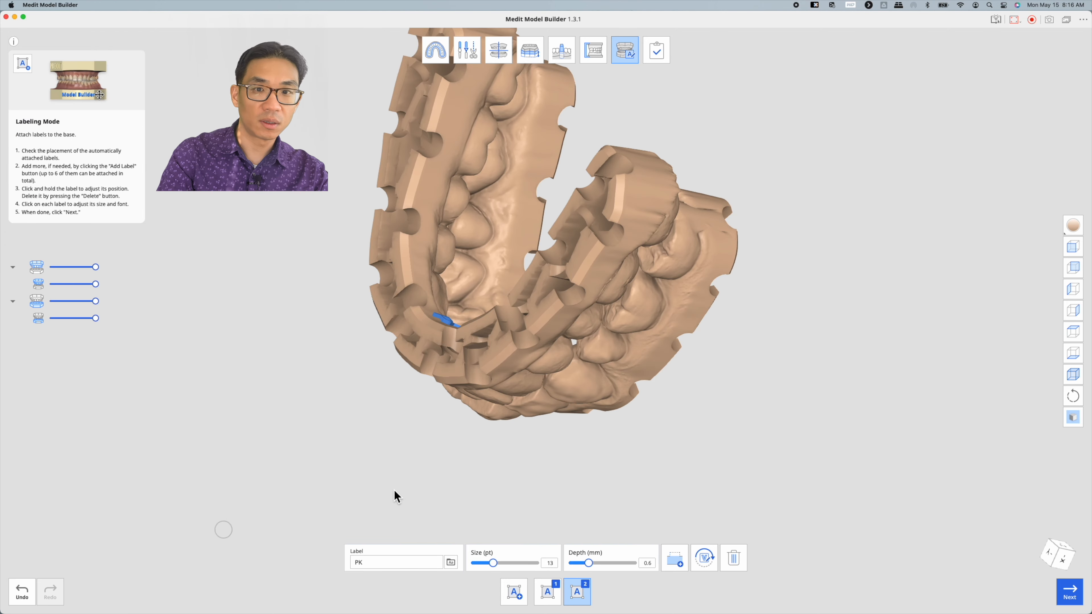
left_click(1067, 567)
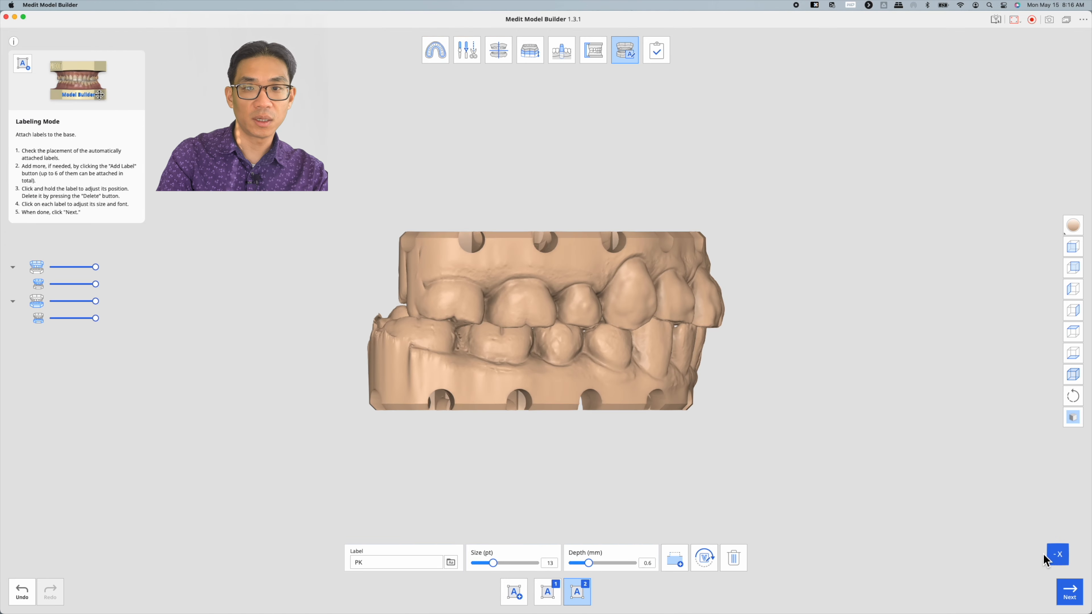
right_click_drag(1031, 560, 408, 278)
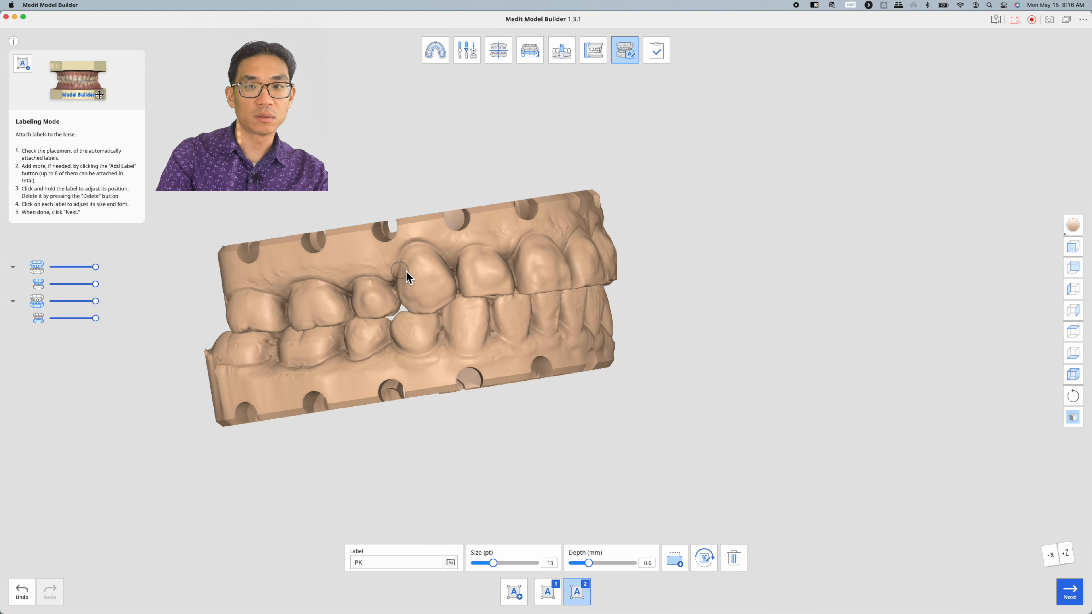
- Finish the labeling stage and save the model project under the suggested file name
left_click(1066, 564)
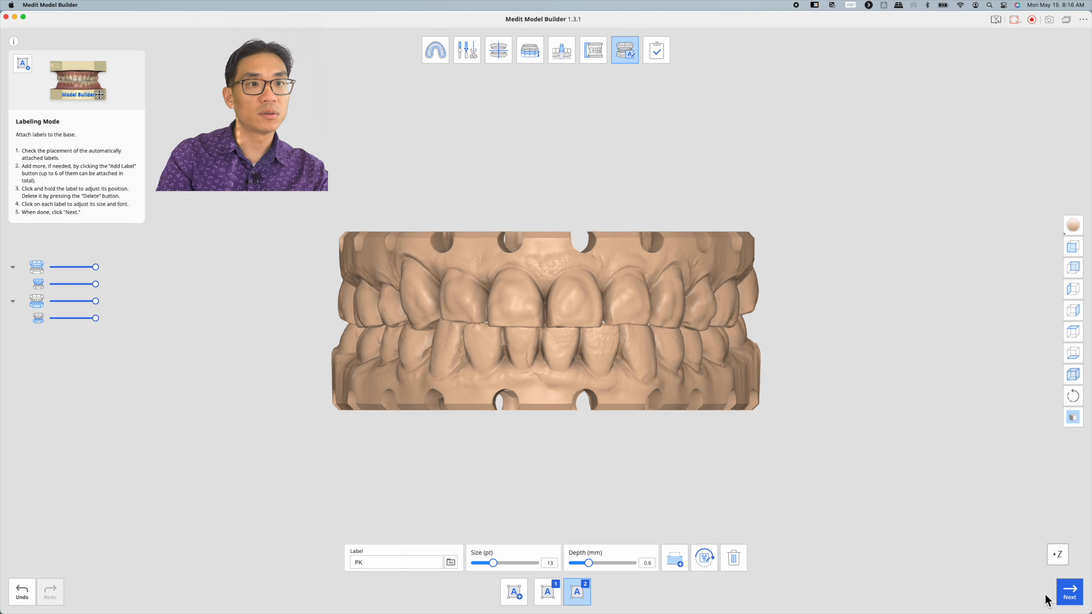
left_click(1069, 592)
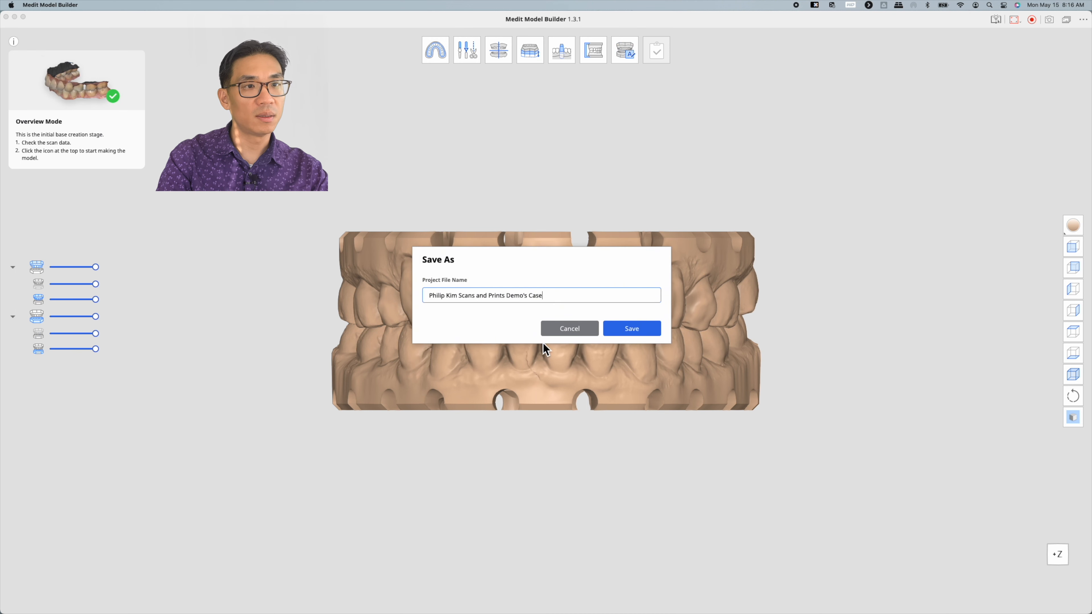
left_click(641, 334)
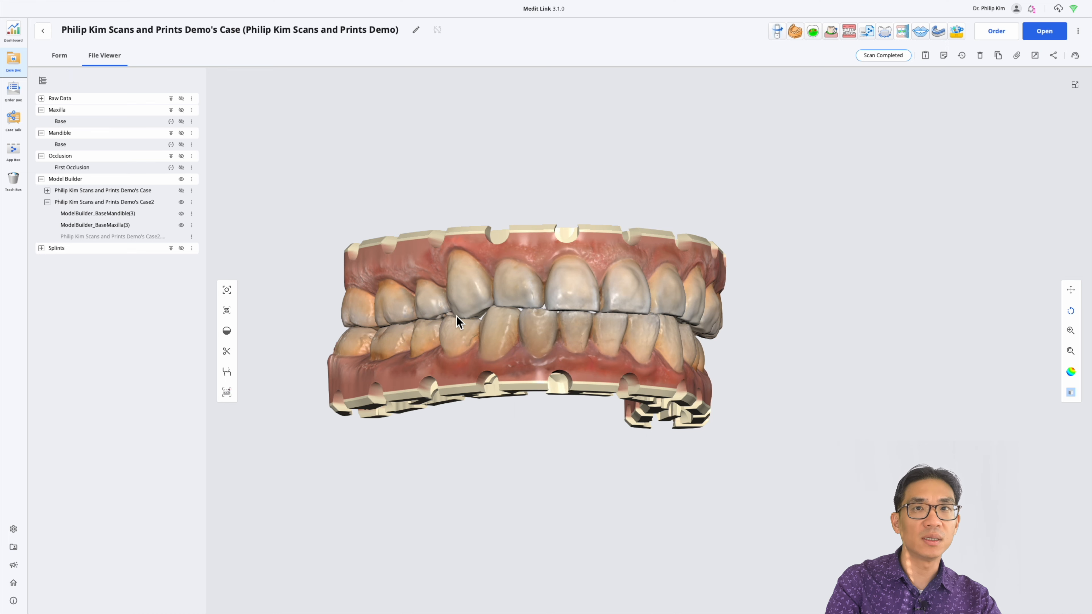
- Launch RayWare and bring the folder with the exported Model Builder files to the front
key("ctrl+Left")
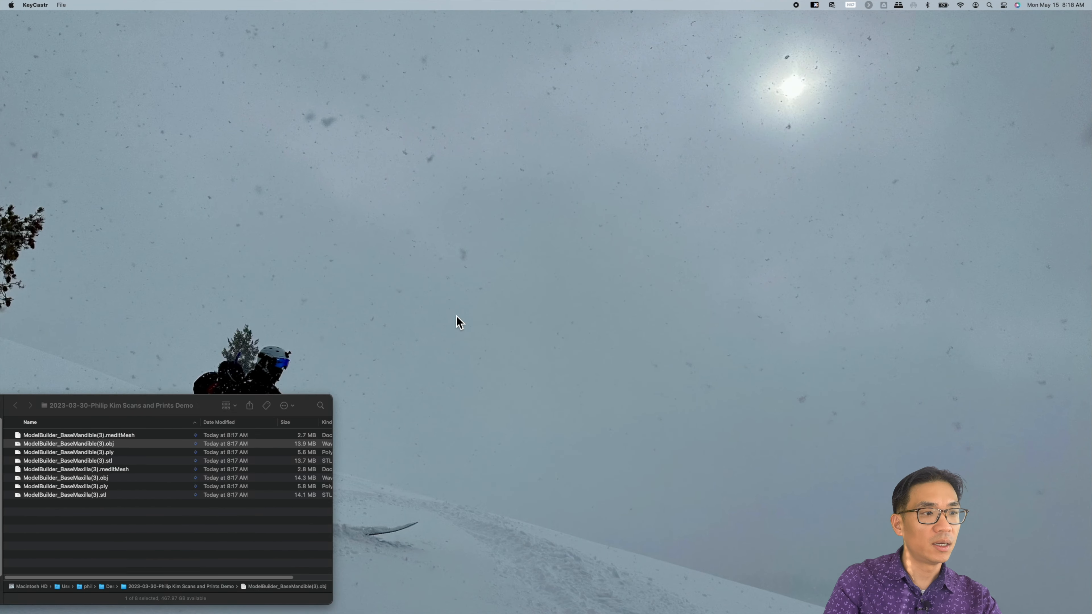
key("super+space")
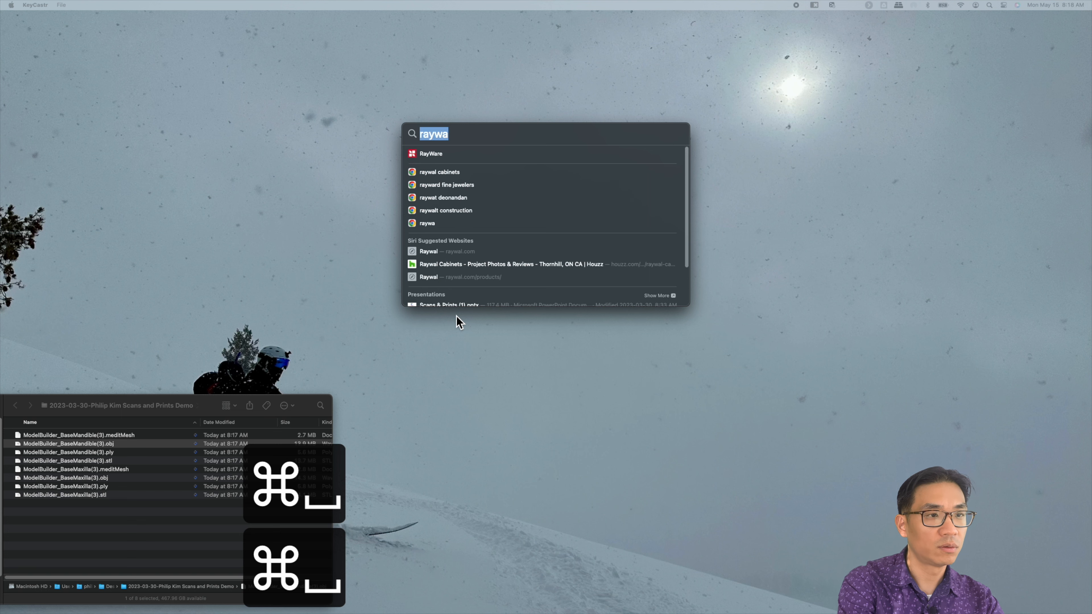
left_click(439, 153)
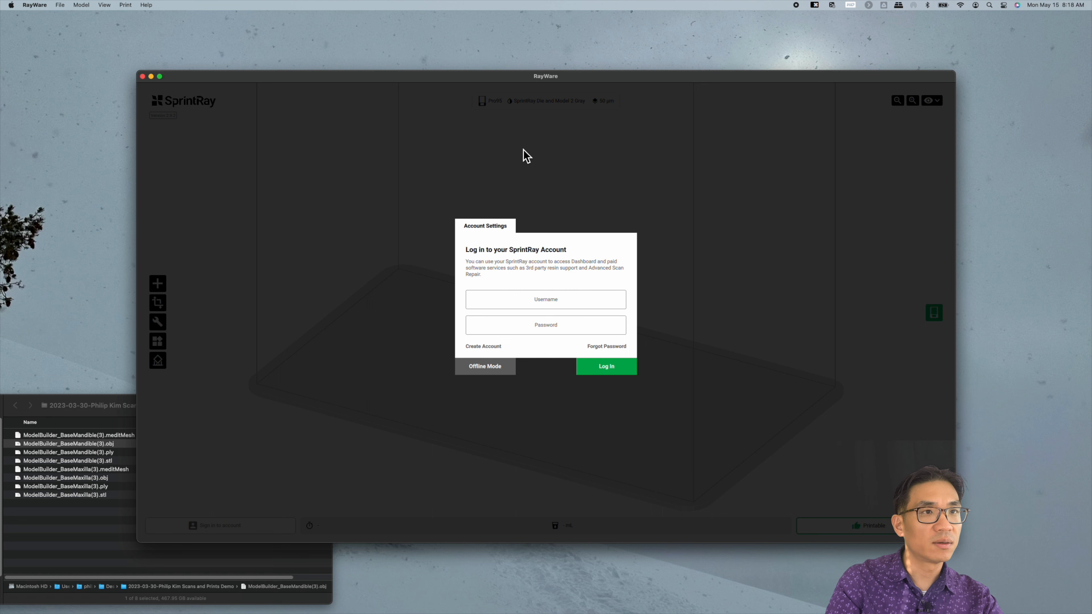
left_click(95, 414)
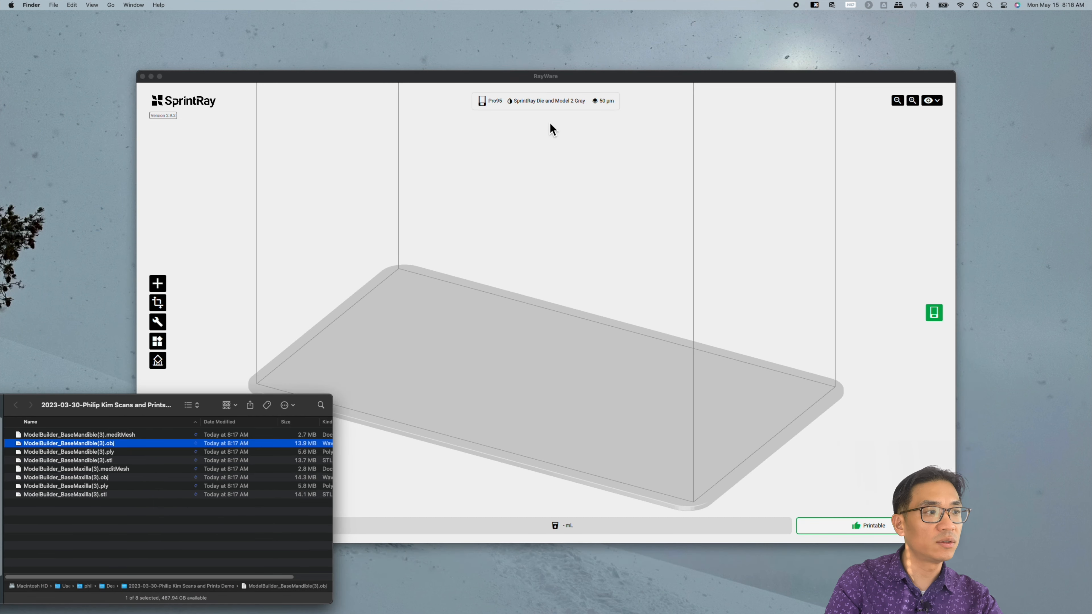
- Set the print job's material to SprintRay Die and Model 2 Tan and its layer thickness to 170 µm Ludicrous
left_click(556, 108)
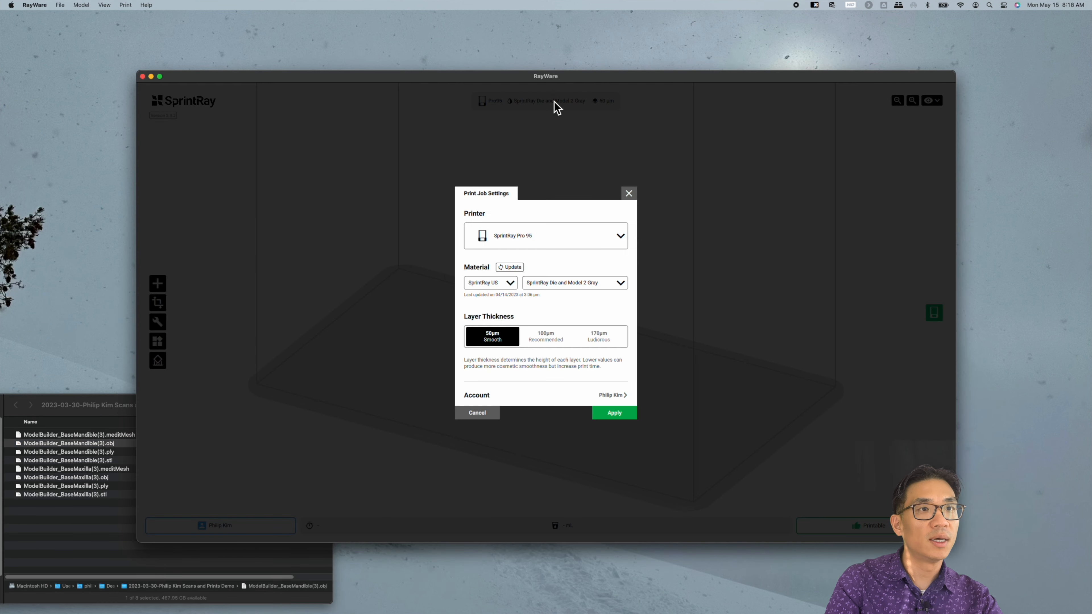
left_click(572, 282)
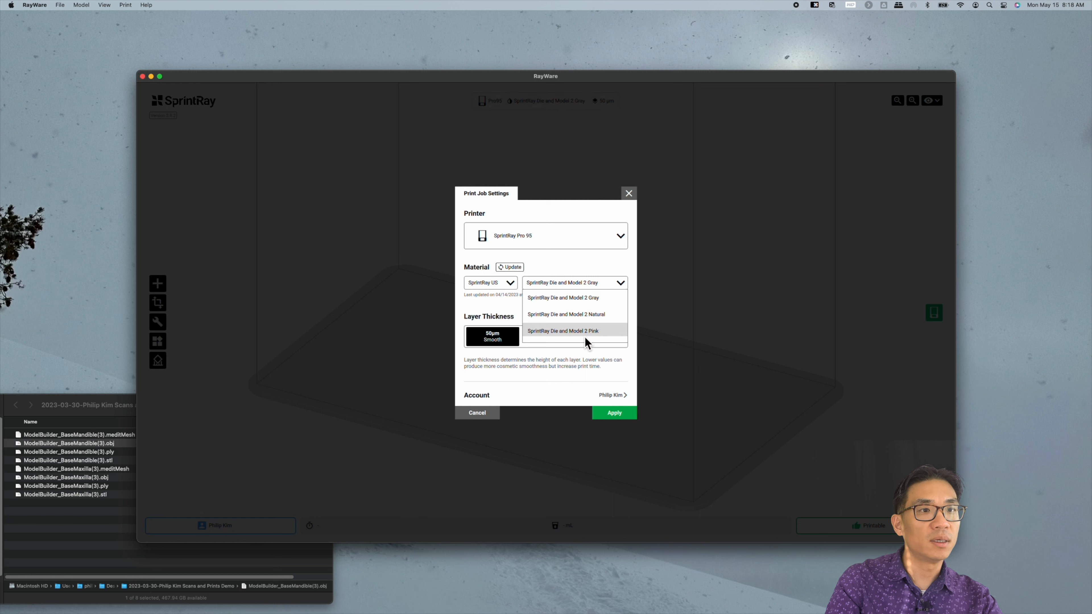
scroll(592, 321, "down", 4)
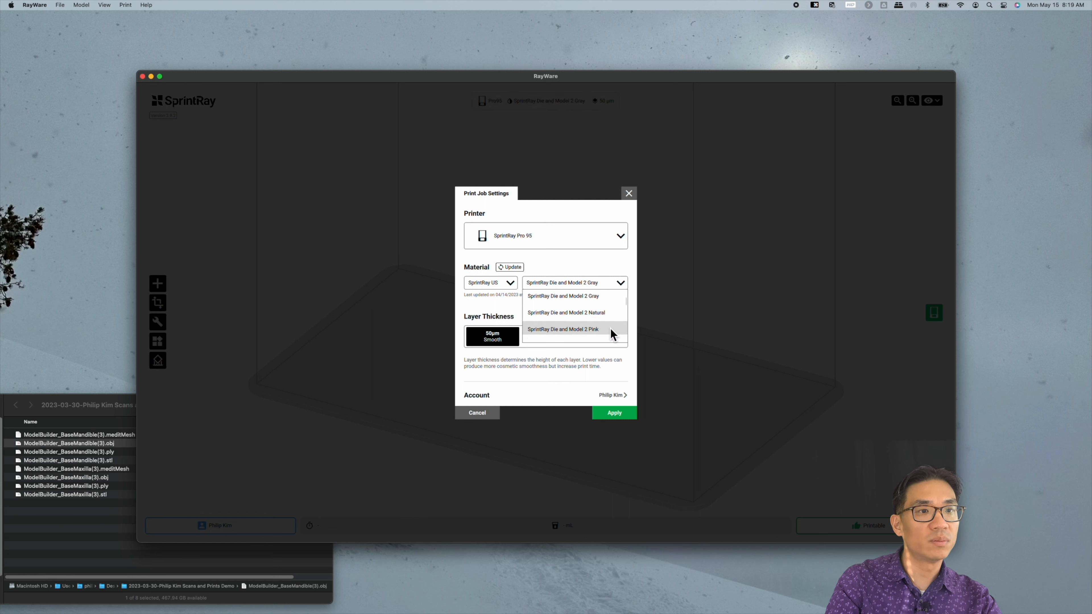
left_click(597, 317)
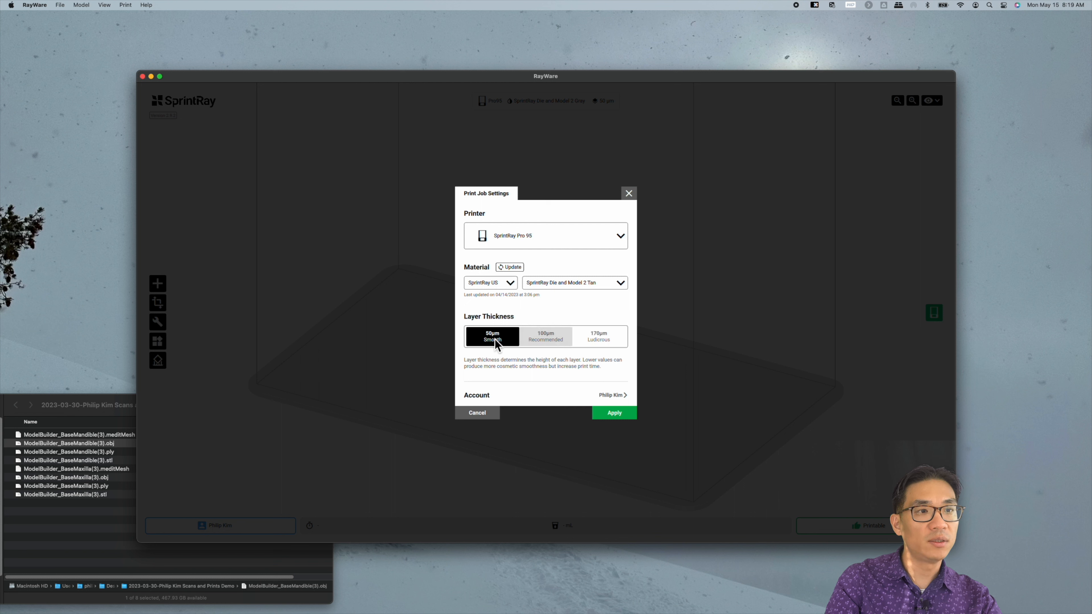
left_click(541, 339)
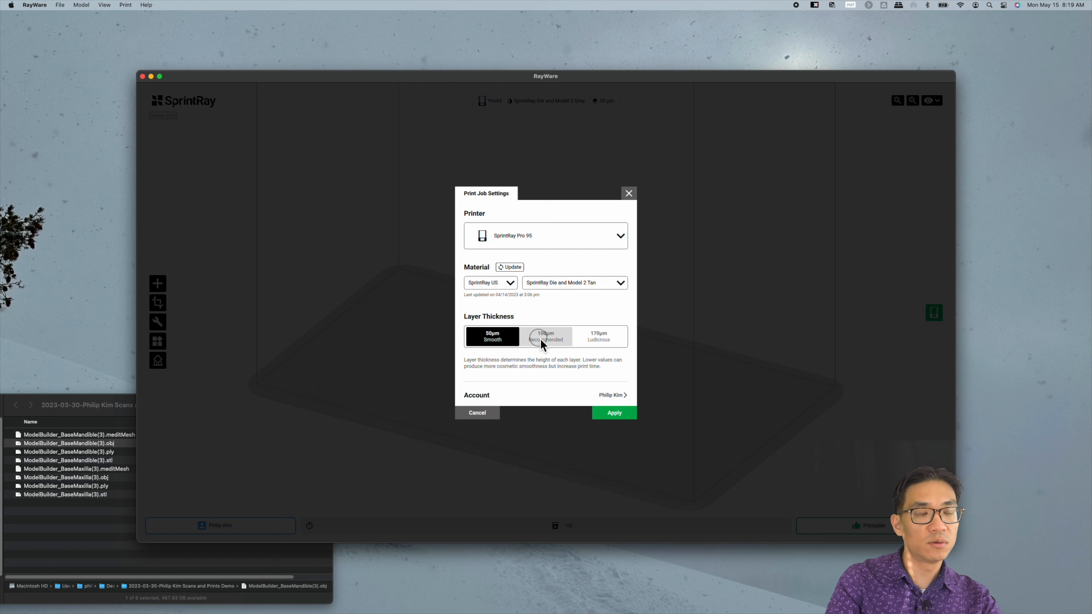
left_click(597, 342)
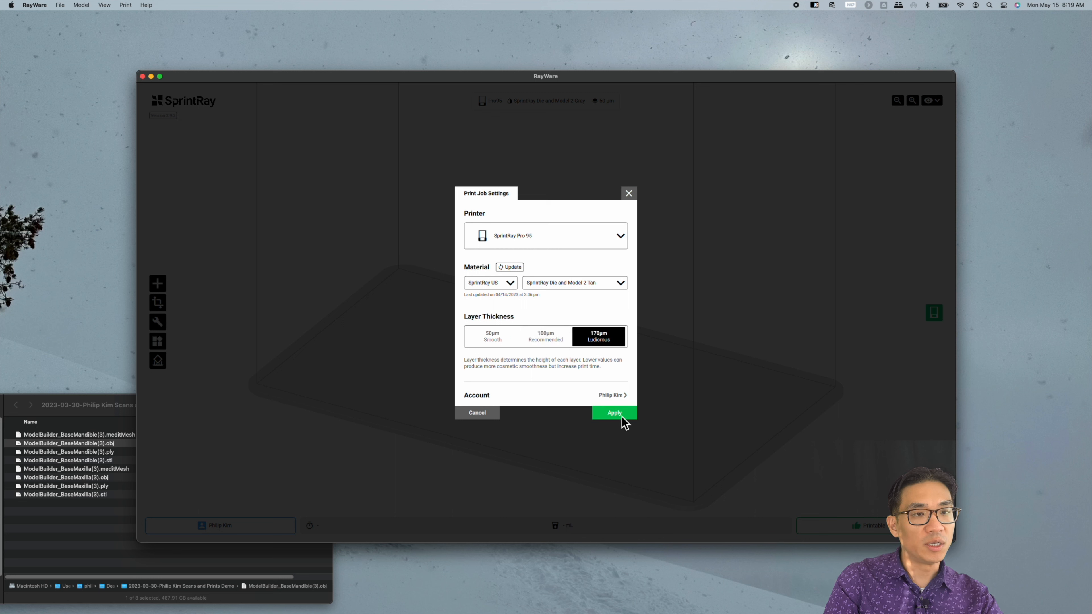
- Switch the printer to SprintRay Pro 55, choose SprintRay Die and Model 2 Tan as material, and apply the print job settings
left_click(588, 239)
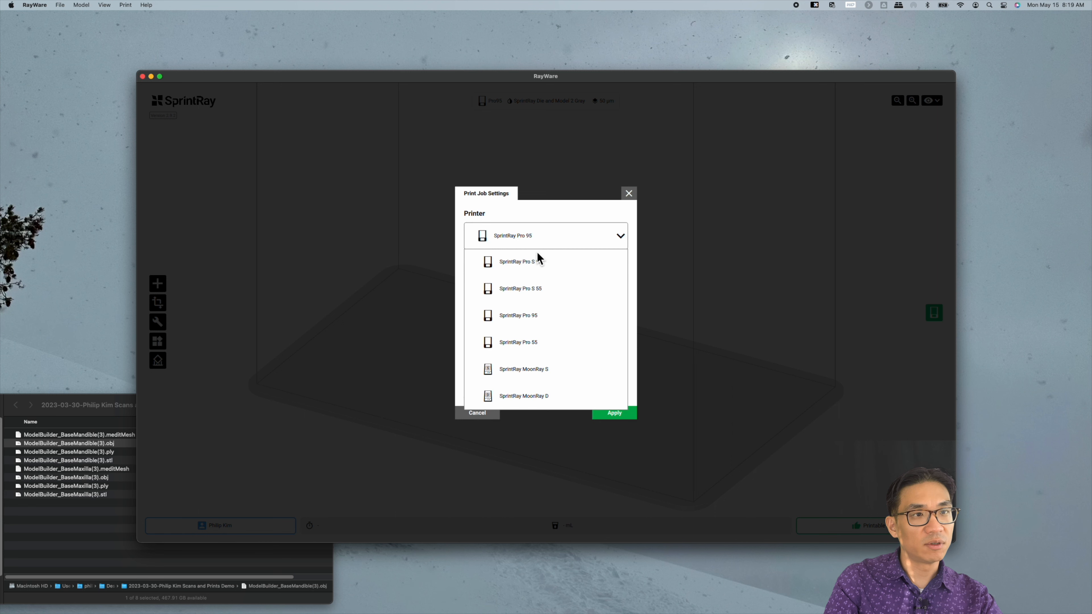
left_click(555, 343)
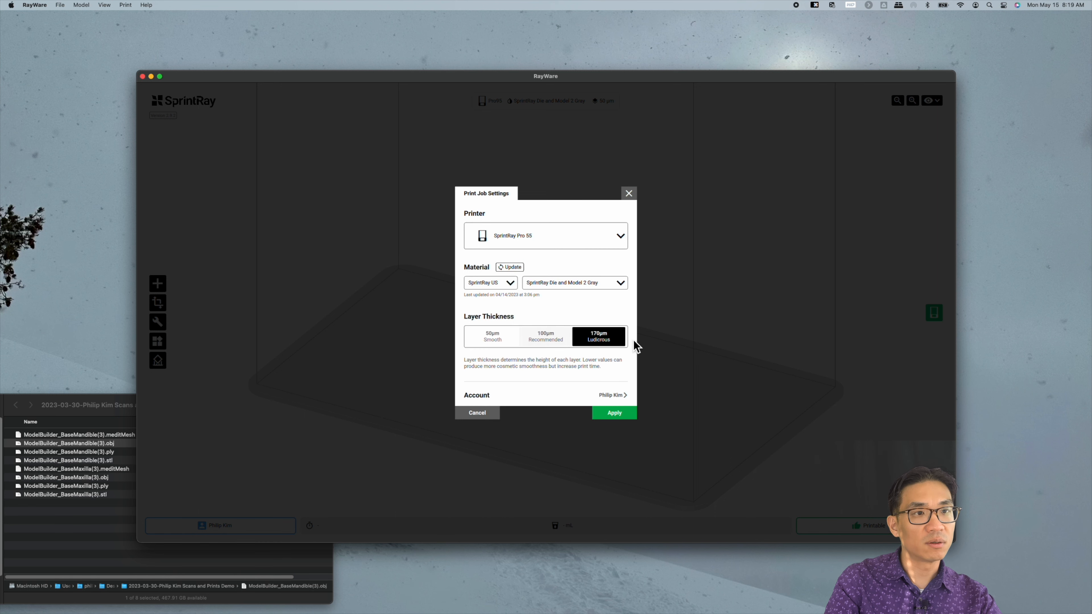
left_click(561, 285)
scroll(568, 303, "down", 2)
left_click(569, 327)
left_click(618, 416)
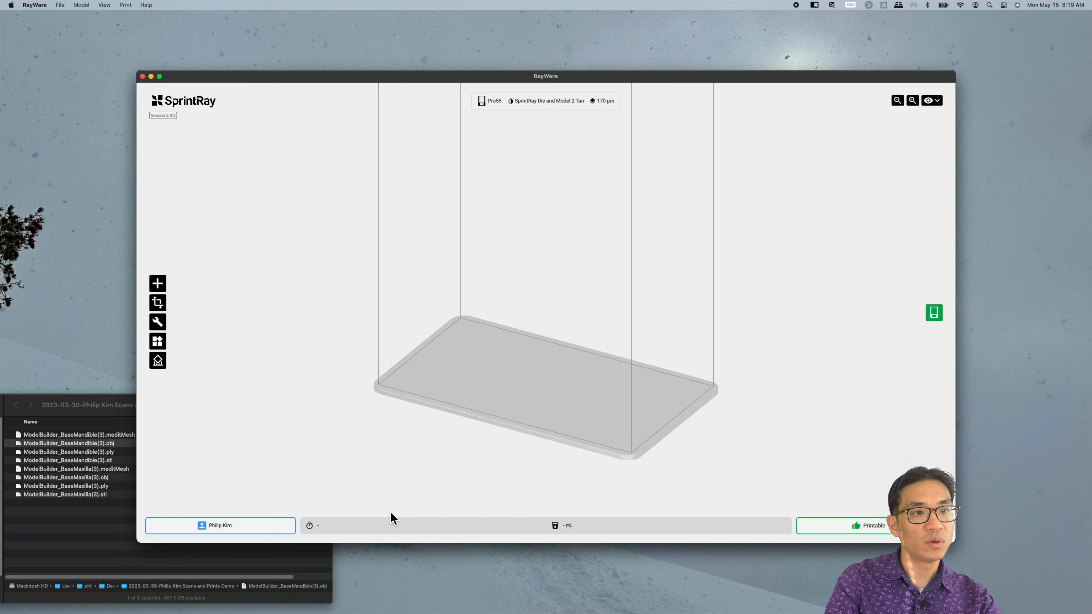
- Import ModelBuilder_BaseMandible(3).stl and ModelBuilder_BaseMaxilla(3).stl onto the build platform and enlarge RayWare to full screen
left_click(110, 551)
left_click(105, 461)
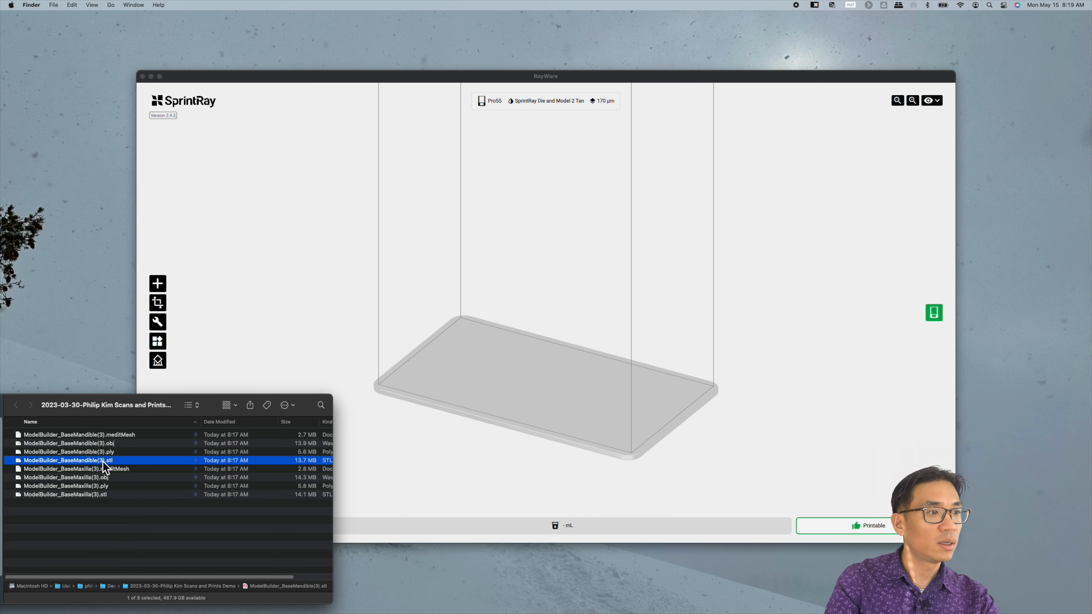
left_click_drag(99, 465, 466, 378)
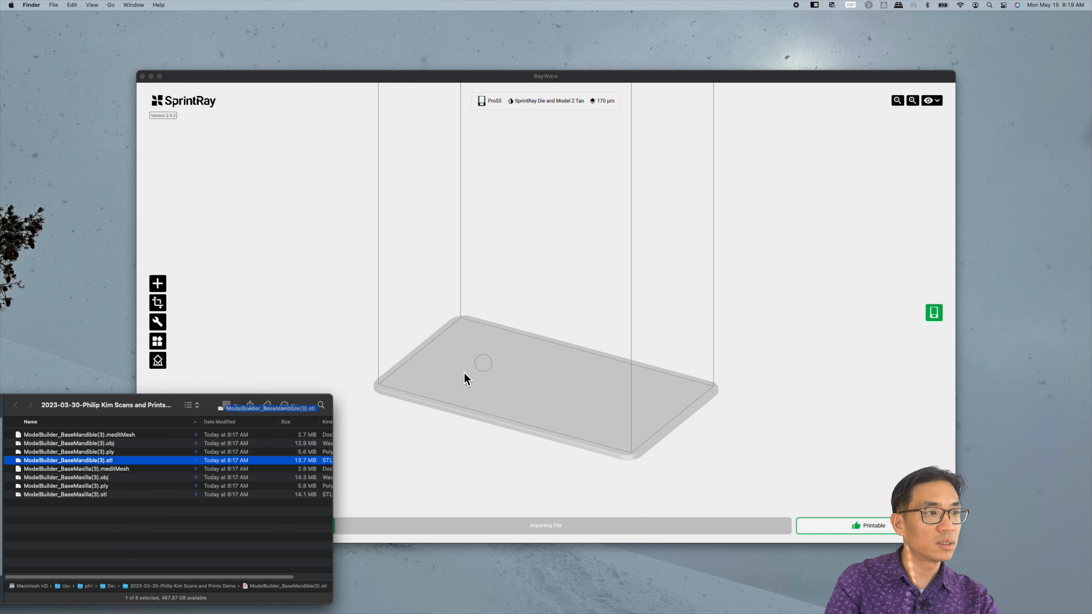
left_click_drag(79, 495, 567, 409)
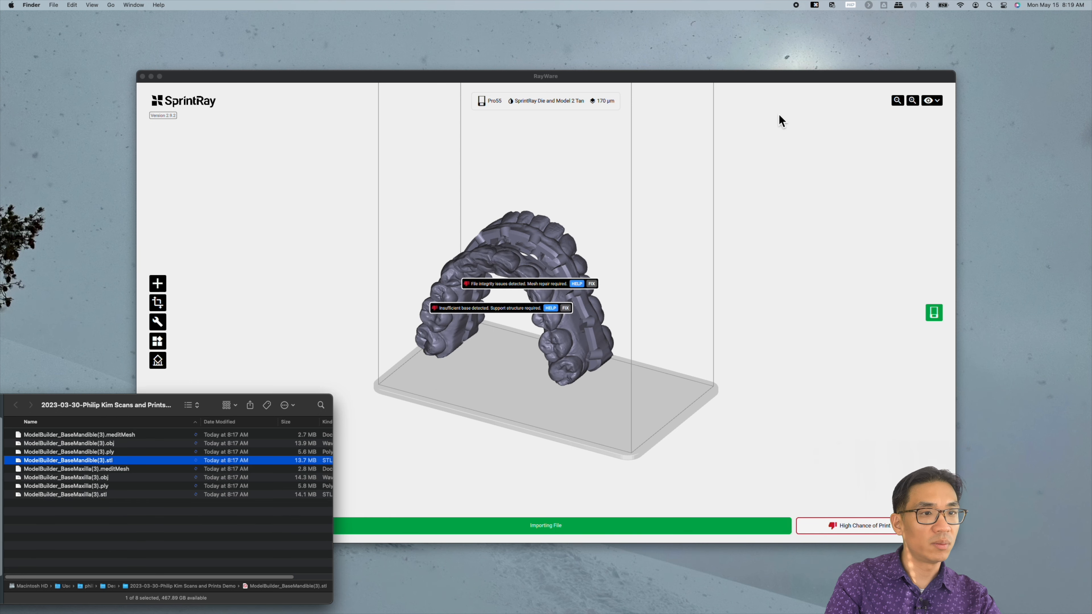
left_click(159, 76)
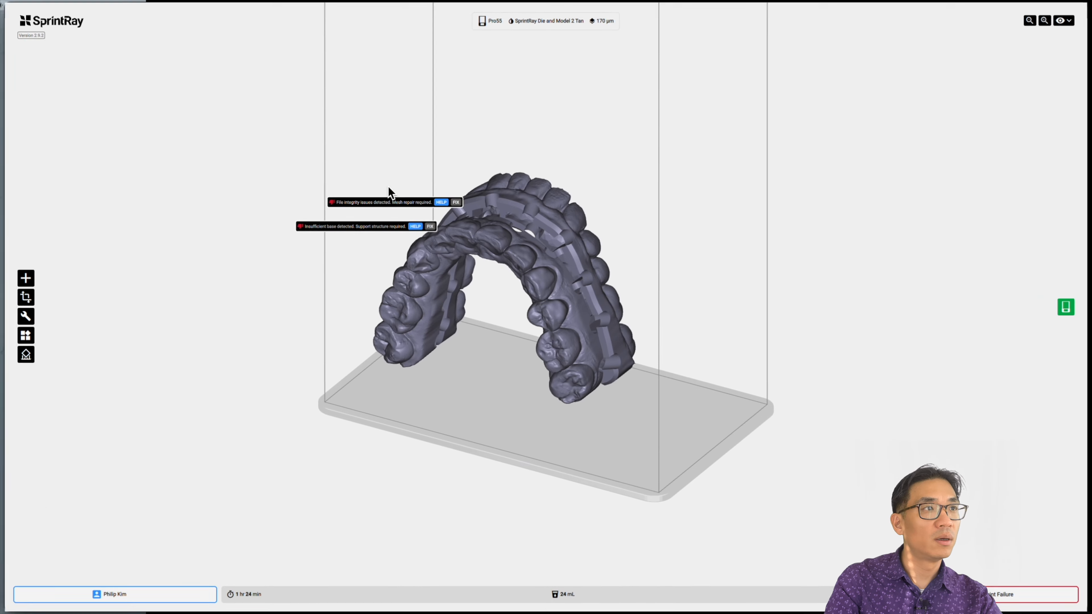
- Move the maxilla model to the free end of the build platform, beside the mandible
right_click_drag(636, 298, 648, 364)
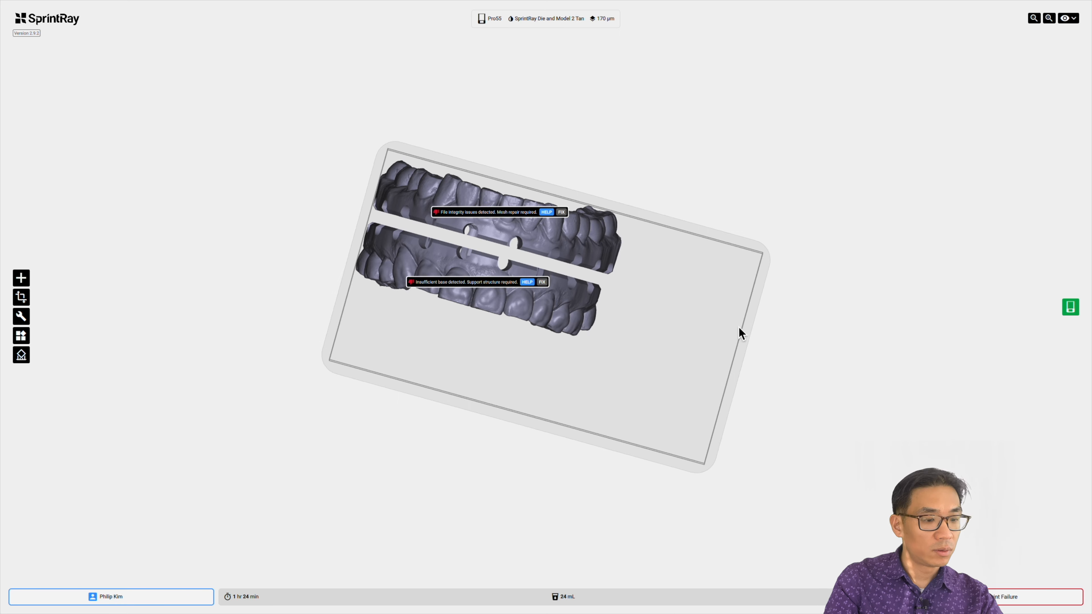
right_click_drag(741, 329, 749, 357)
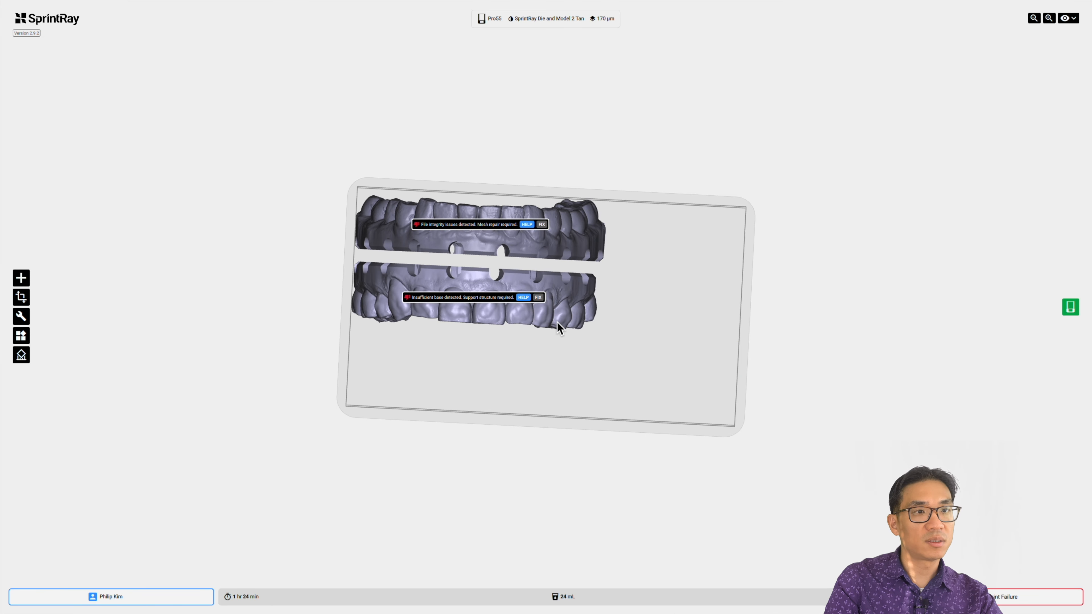
right_click_drag(558, 328, 624, 287)
right_click_drag(252, 371, 358, 343)
left_click_drag(541, 305, 710, 350)
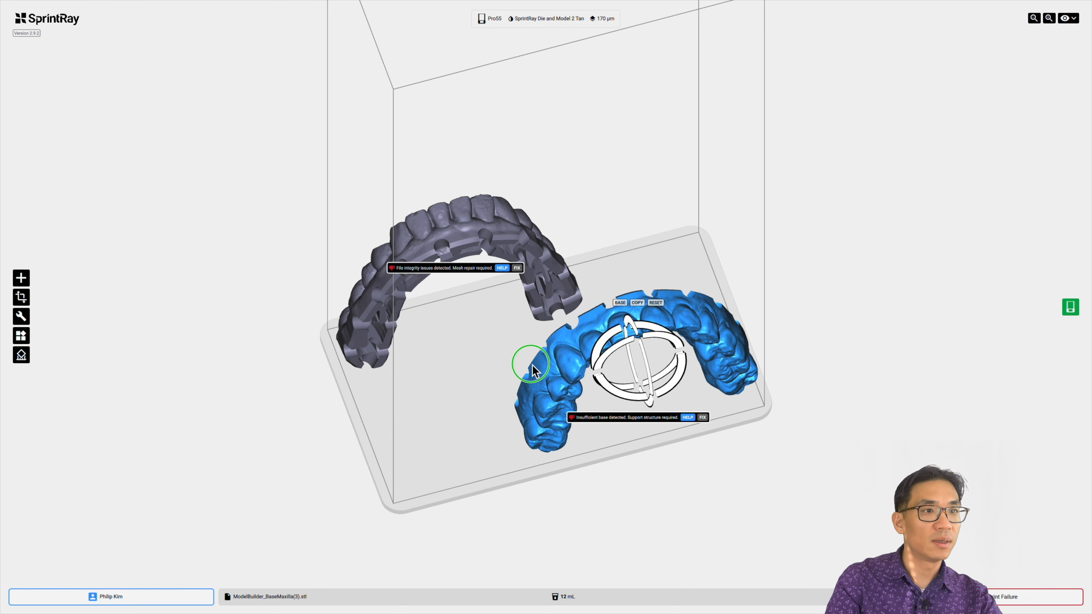
right_click_drag(533, 370, 236, 309)
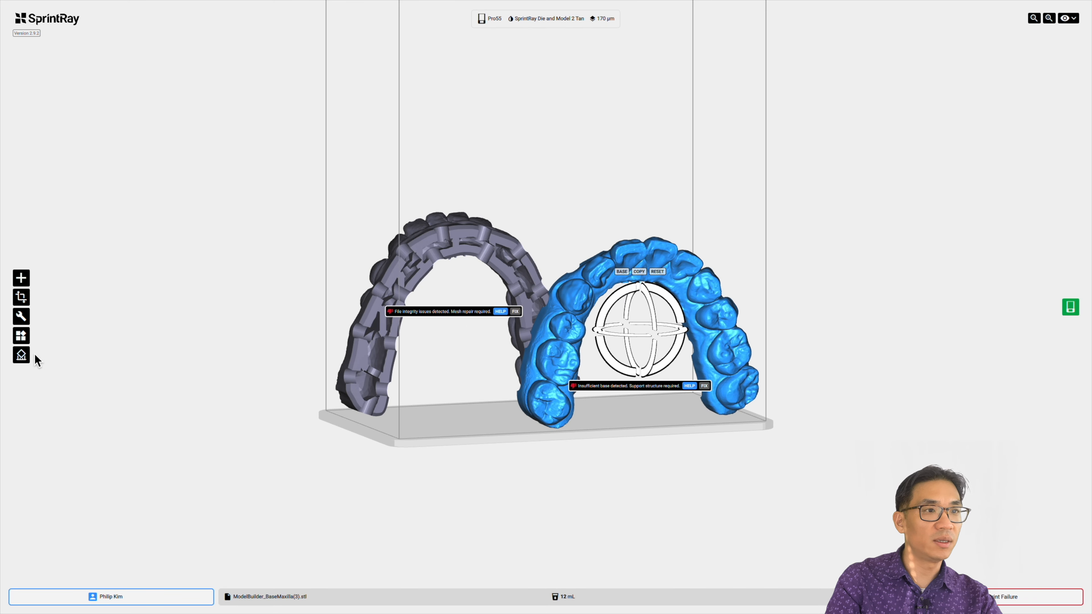
- Lay the mandible model flat on the platform by selecting its underside as the base
left_click(22, 299)
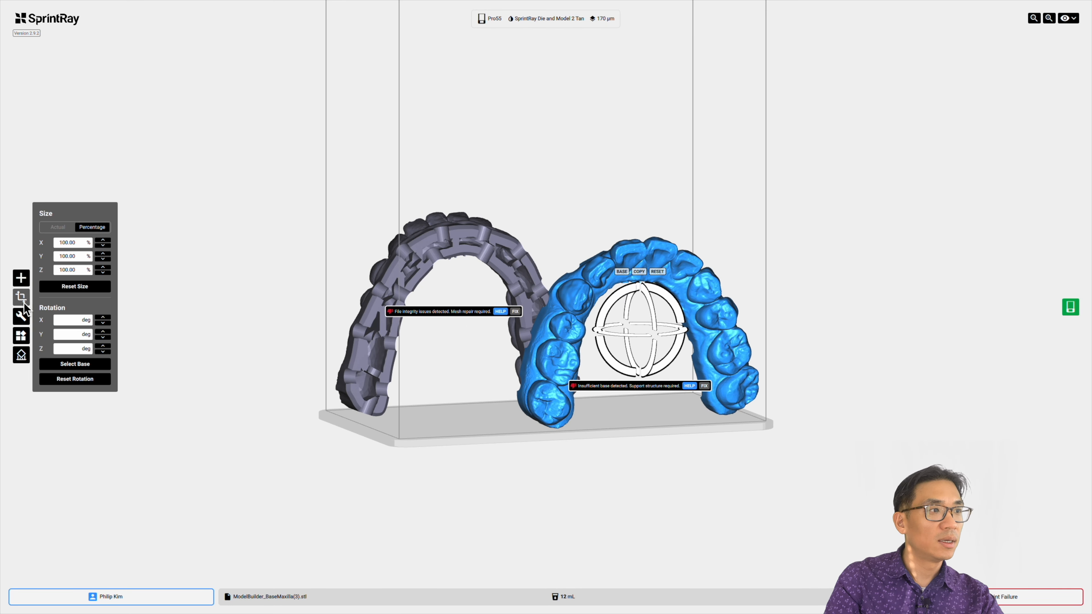
left_click(68, 366)
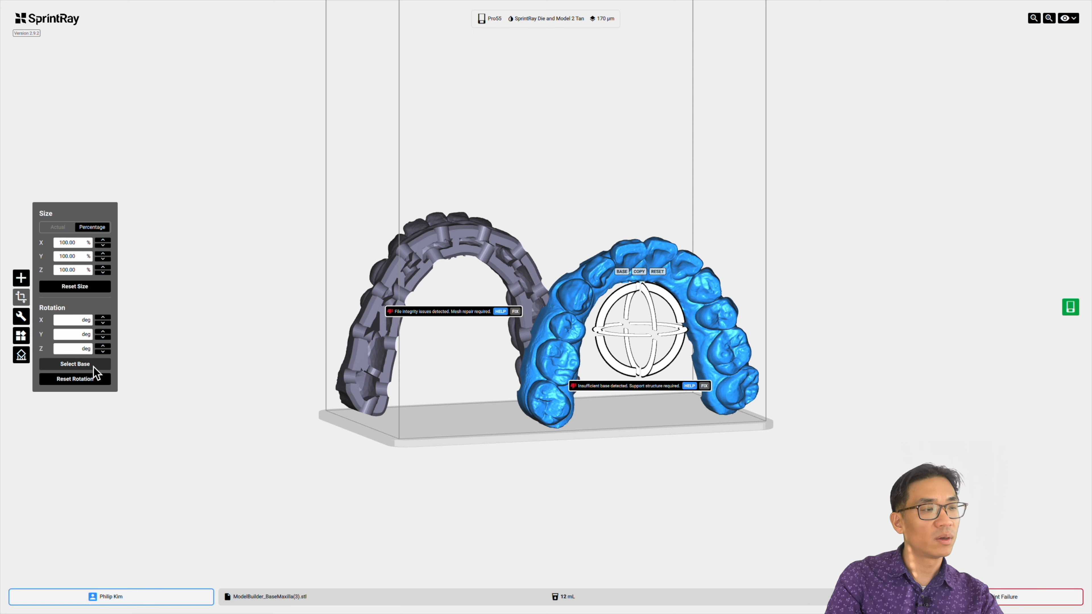
left_click(469, 234)
- Lay the maxilla model flat on the platform by selecting its underside as the base, and leave base selection
right_click_drag(563, 329, 830, 382)
right_click_drag(463, 378, 455, 334)
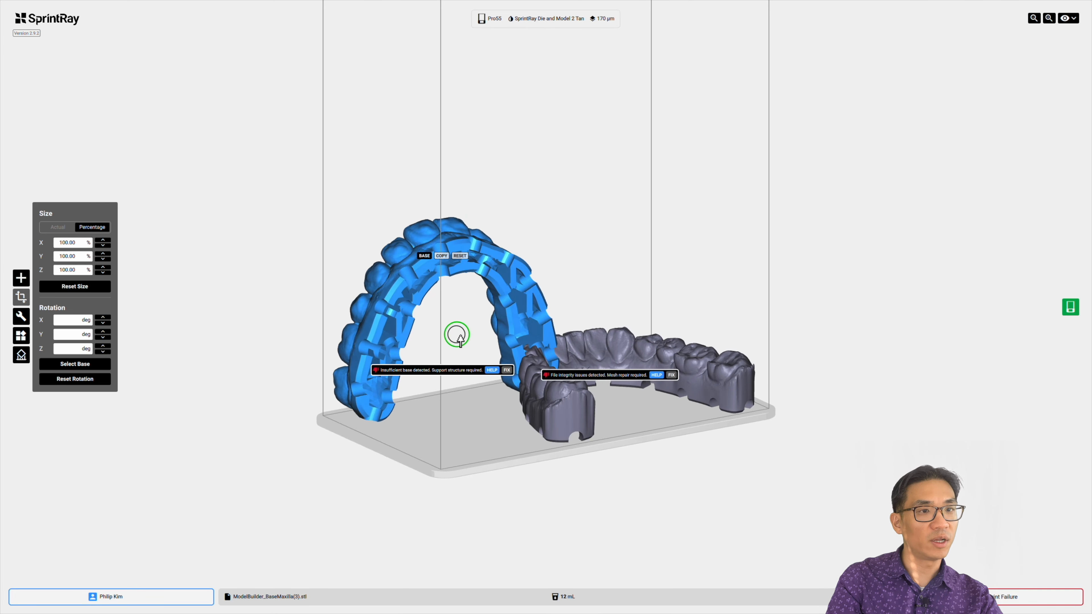
left_click(432, 270)
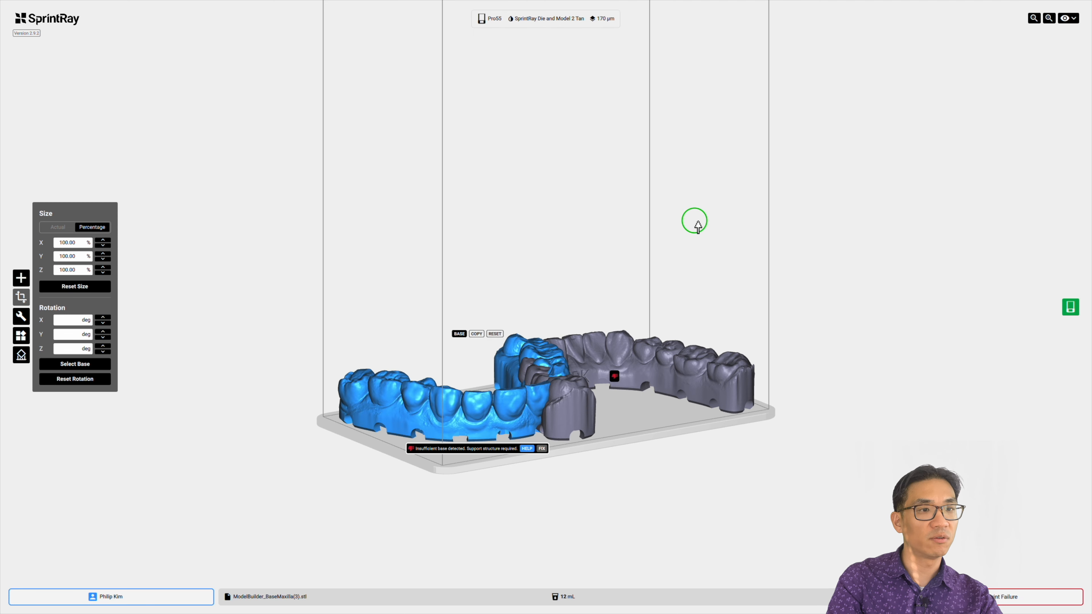
right_click_drag(695, 222, 627, 293)
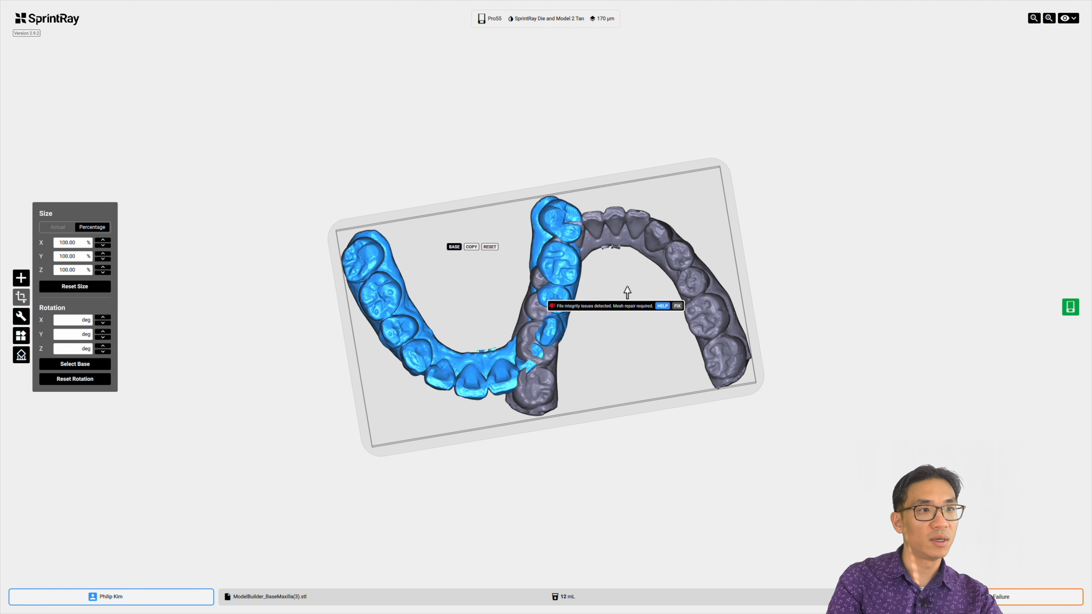
left_click(28, 301)
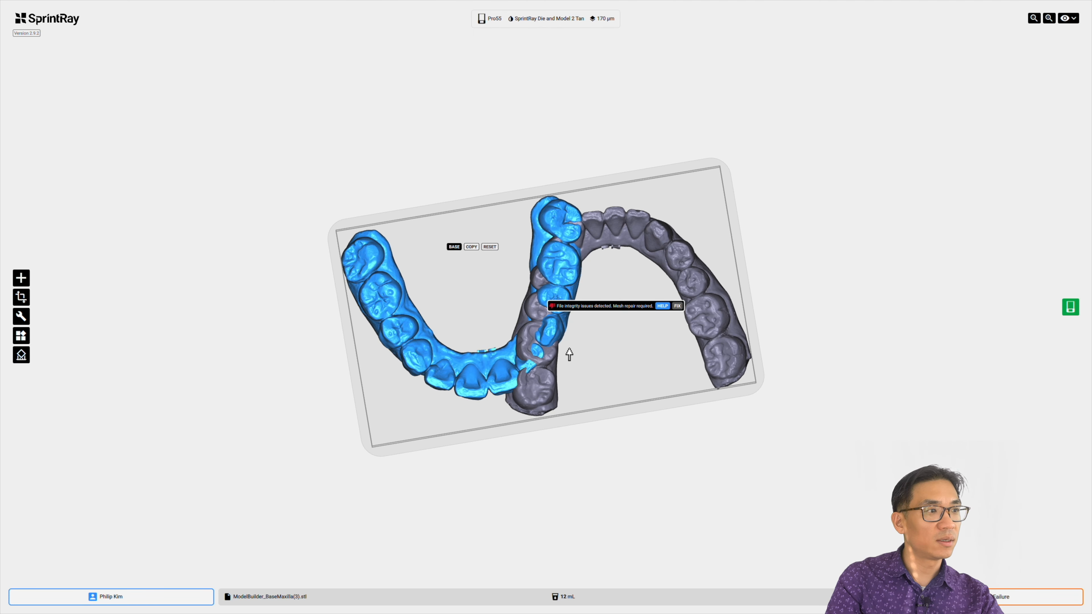
left_click(18, 302)
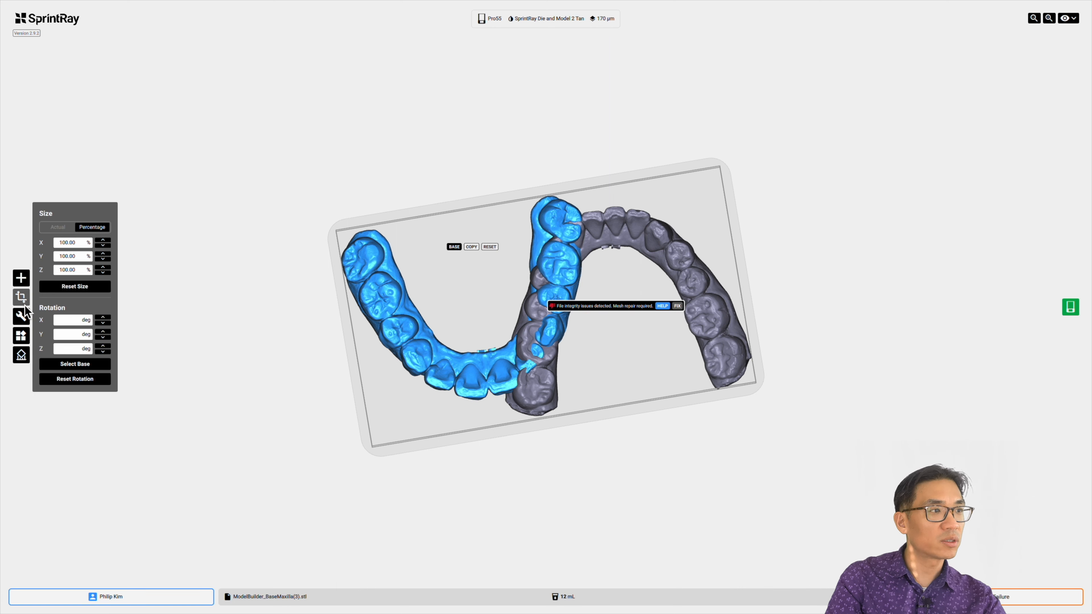
left_click(75, 365)
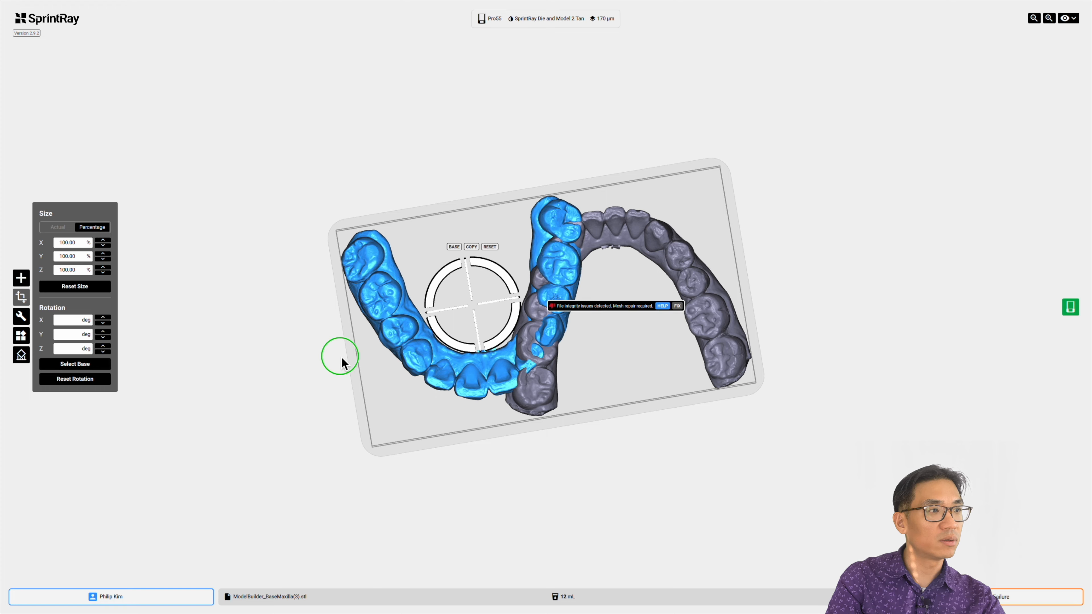
- Move the mandible model outward toward its end of the build platform, away from the maxilla
right_click_drag(341, 357, 313, 347)
right_click_drag(632, 413, 738, 210)
left_click_drag(700, 370, 797, 334)
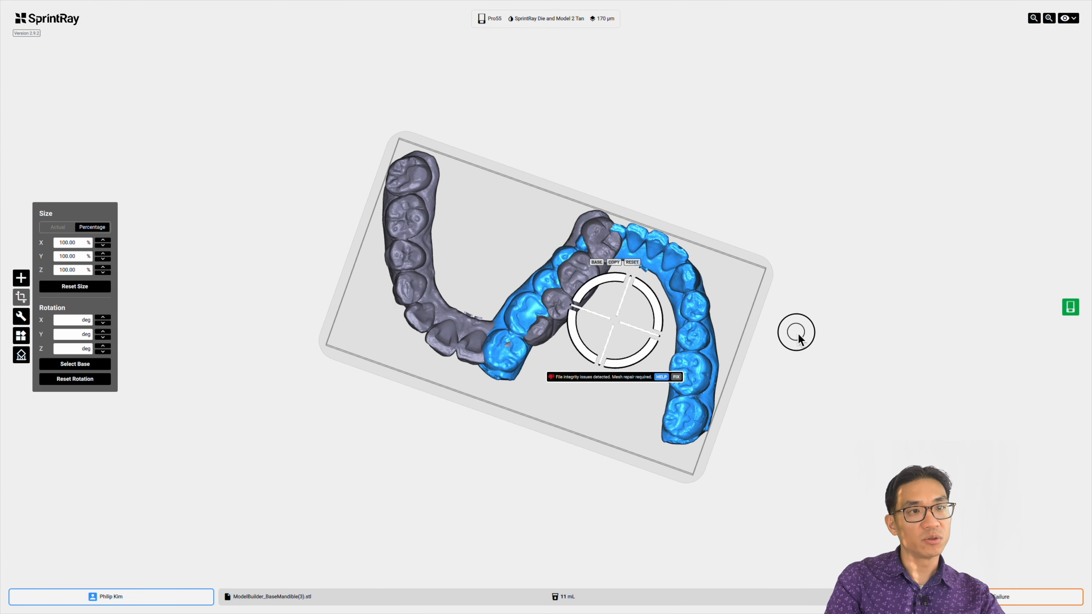
- Shift the maxilla model on the platform and rotate it so one leg points into the mandible's arch, and deselect it
left_click_drag(415, 293, 402, 332)
left_click_drag(522, 287, 542, 339)
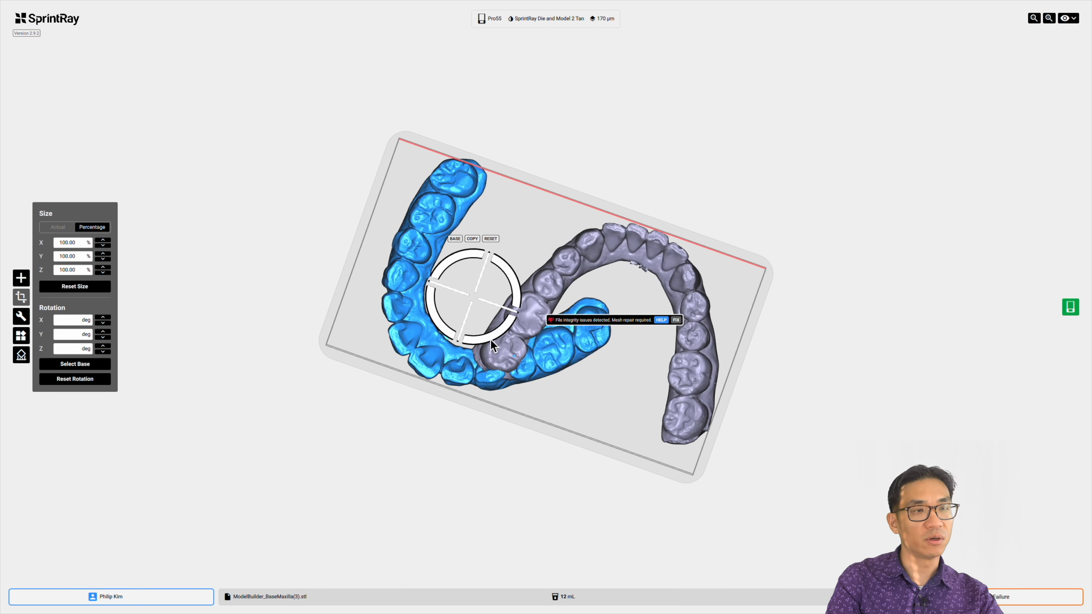
left_click_drag(501, 336, 508, 335)
left_click(486, 311)
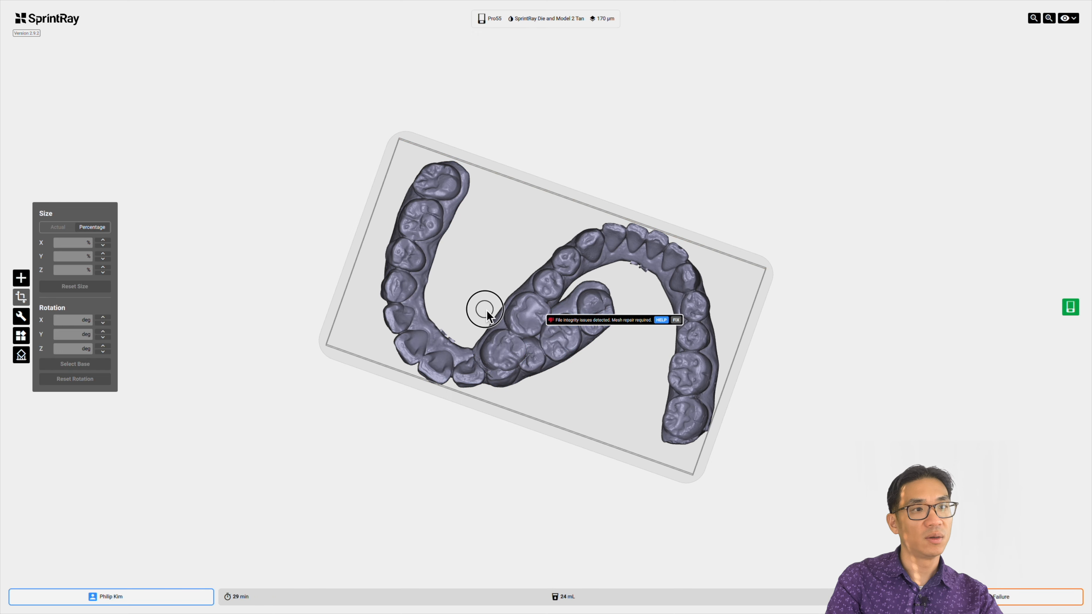
- Shift the maxilla model outward on the platform, and move and rotate the mandible model so the two arches interlock without overlapping
mouse_move(404, 298)
left_mouse_down()
mouse_move(430, 305)
mouse_move(405, 252)
mouse_move(429, 353)
mouse_move(381, 318)
mouse_move(390, 299)
left_mouse_up()
left_click_drag(474, 412, 436, 402)
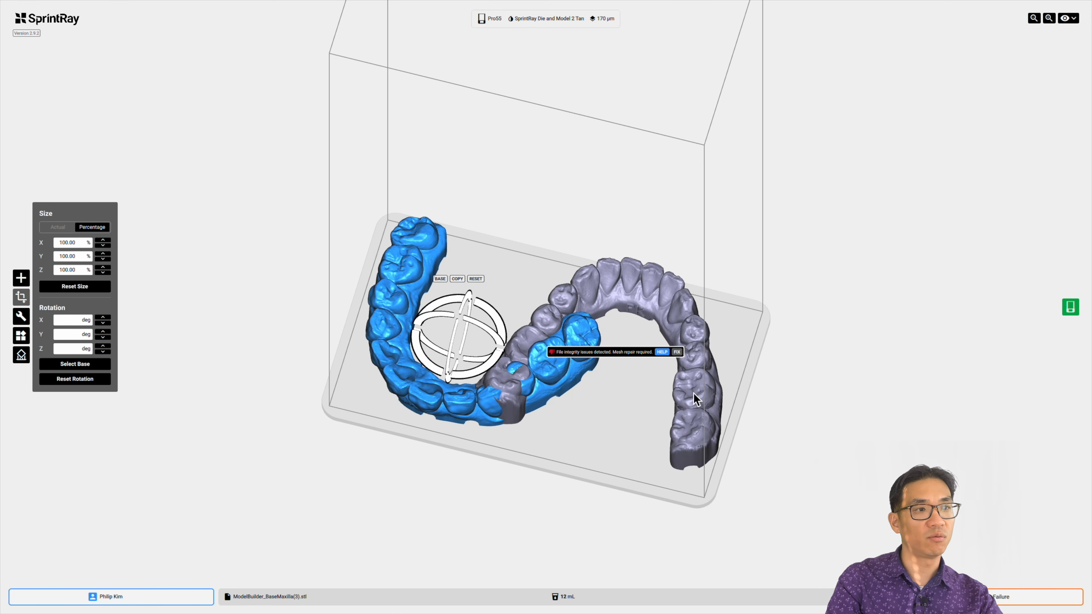
left_click_drag(694, 394, 675, 359)
right_click_drag(594, 385, 591, 433)
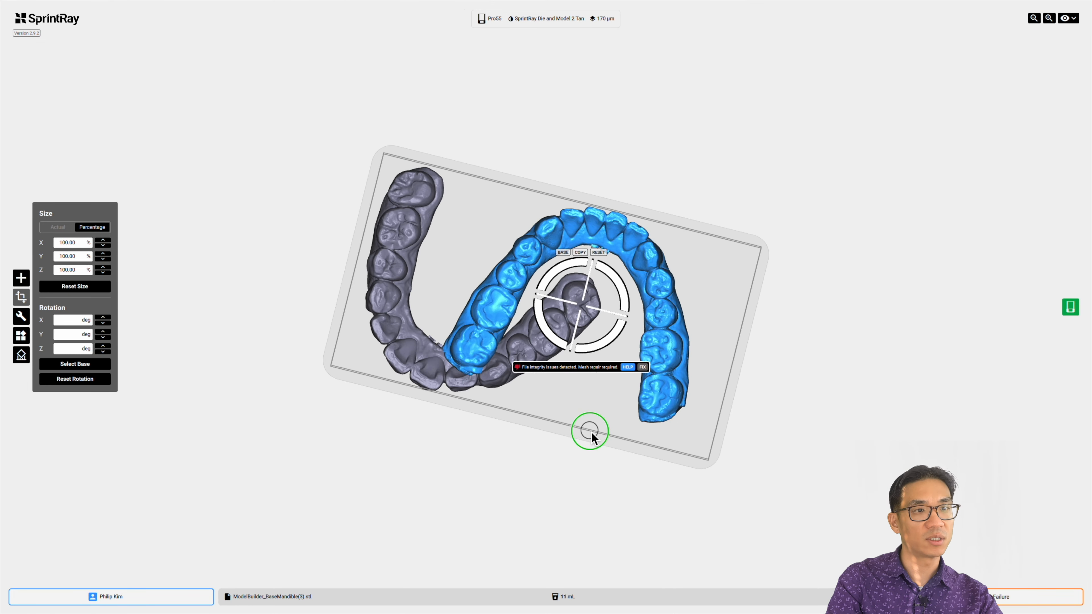
left_click_drag(614, 335, 662, 350)
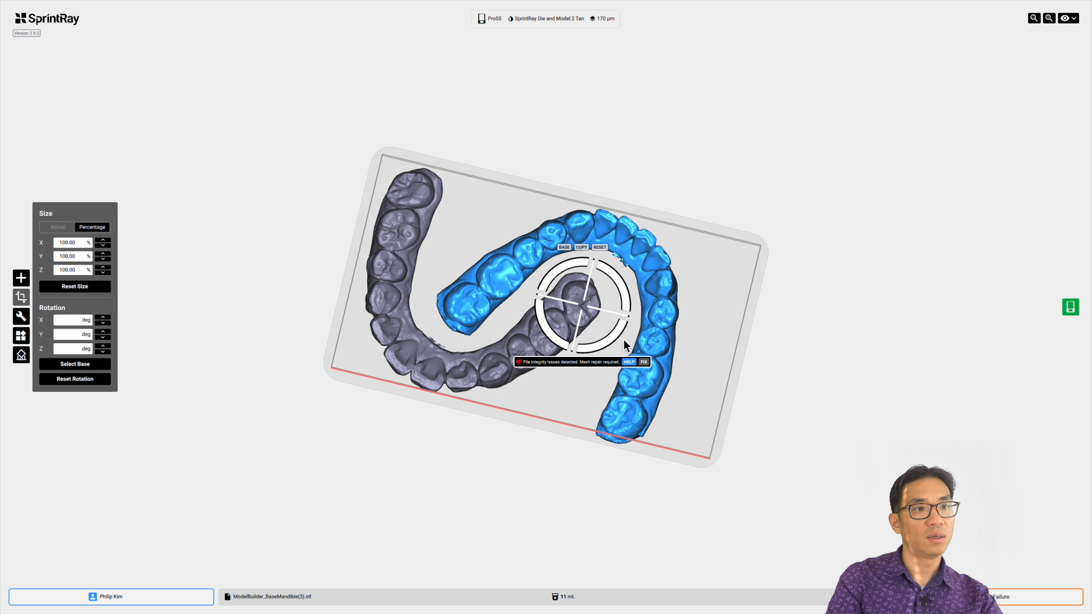
left_click_drag(616, 337, 619, 340)
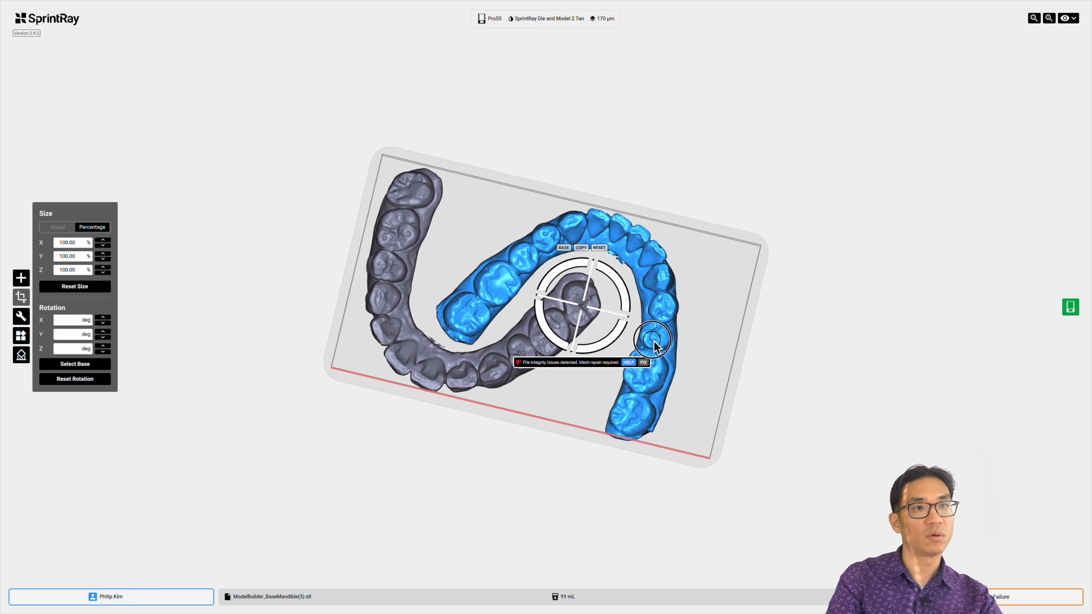
- Examine how both interlocked arches fit against the long sides of the build volume, and select the maxilla model
mouse_move(716, 347)
right_mouse_down()
mouse_move(727, 318)
mouse_move(716, 349)
right_mouse_up()
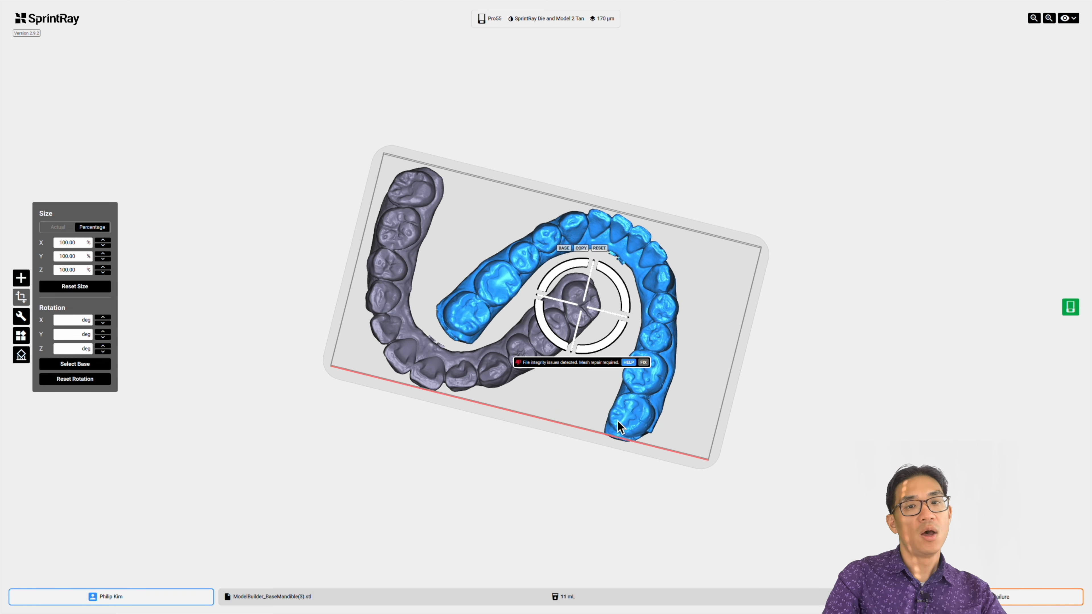
right_click_drag(618, 421, 416, 472)
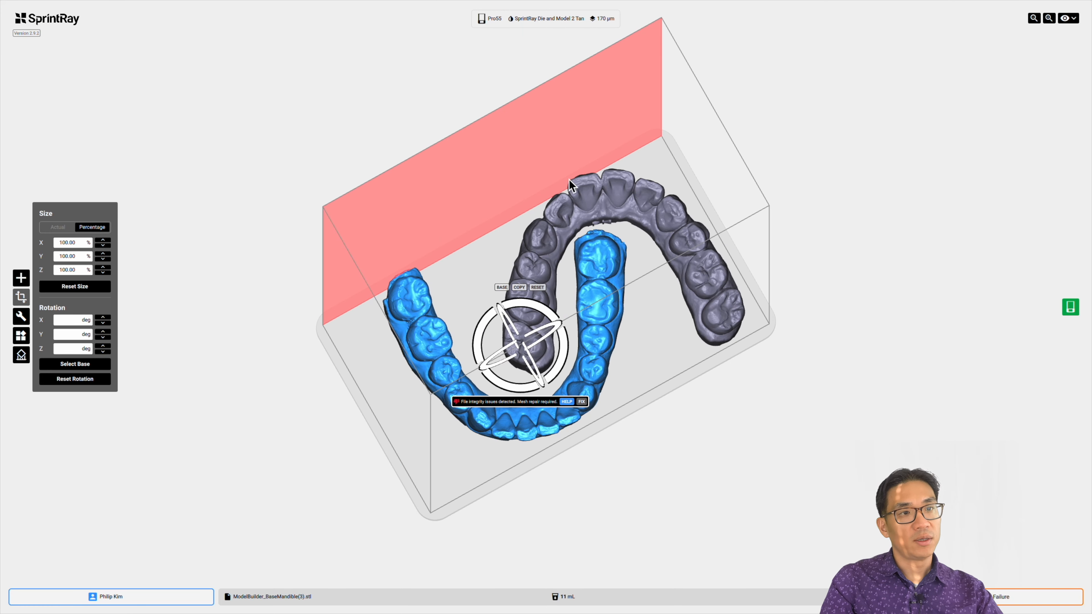
right_click_drag(570, 180, 681, 190)
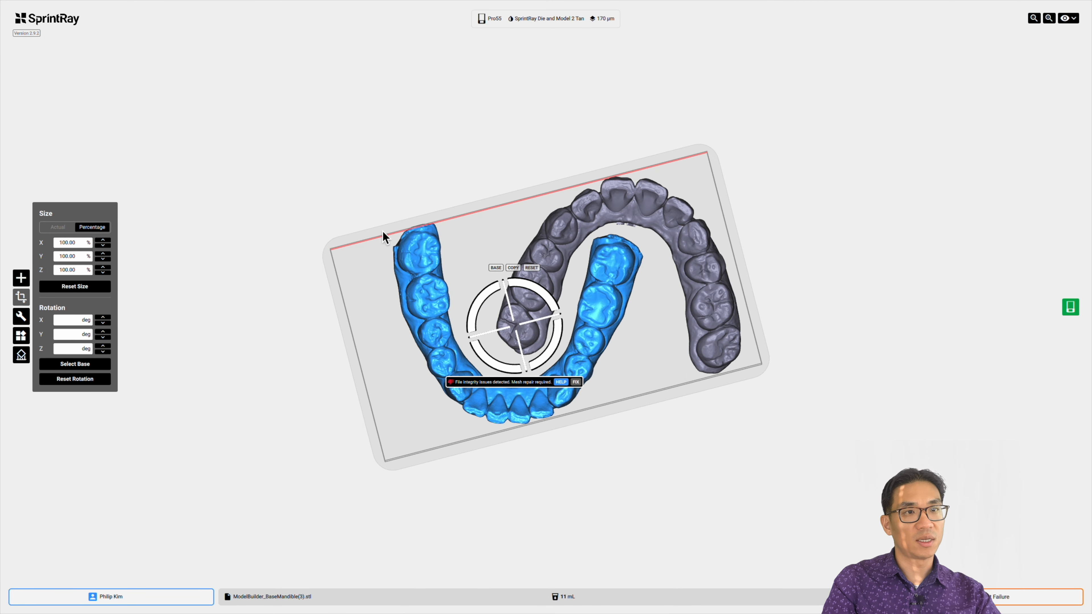
right_click_drag(748, 471, 722, 480)
left_click(657, 233)
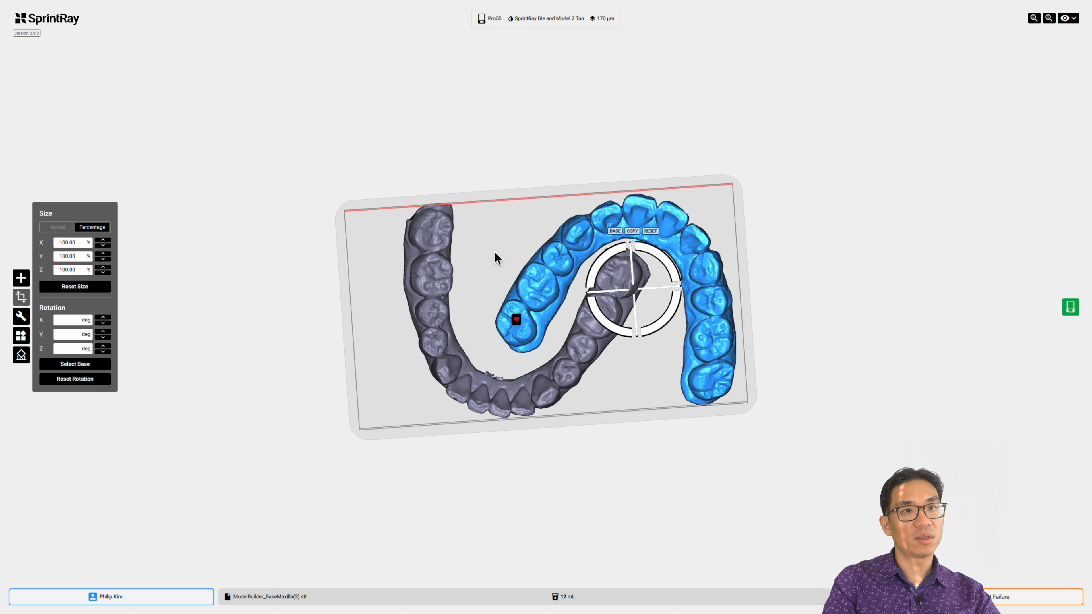
scroll(454, 224, "down", 1)
scroll(459, 234, "up", 4)
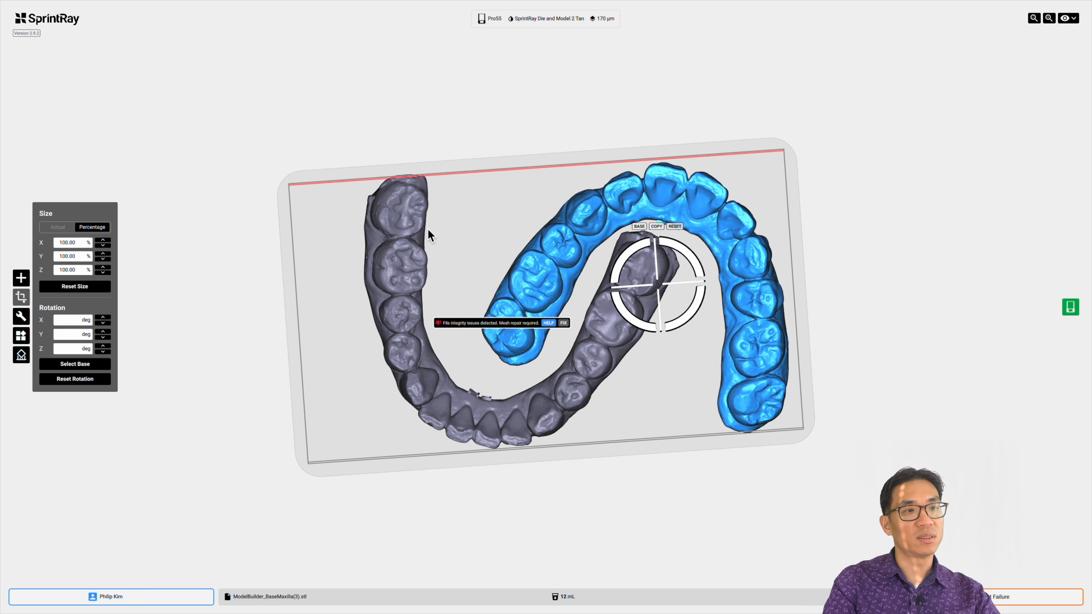
mouse_move(457, 261)
right_mouse_down()
mouse_move(464, 252)
mouse_move(464, 266)
right_mouse_up()
right_click_drag(392, 220, 613, 411)
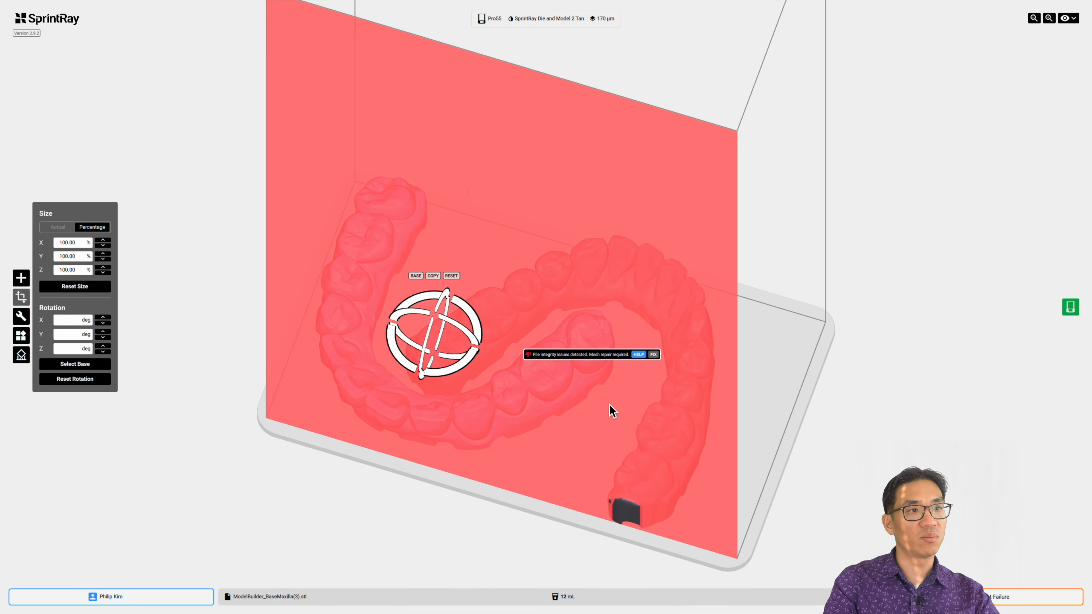
right_click_drag(614, 514, 628, 456)
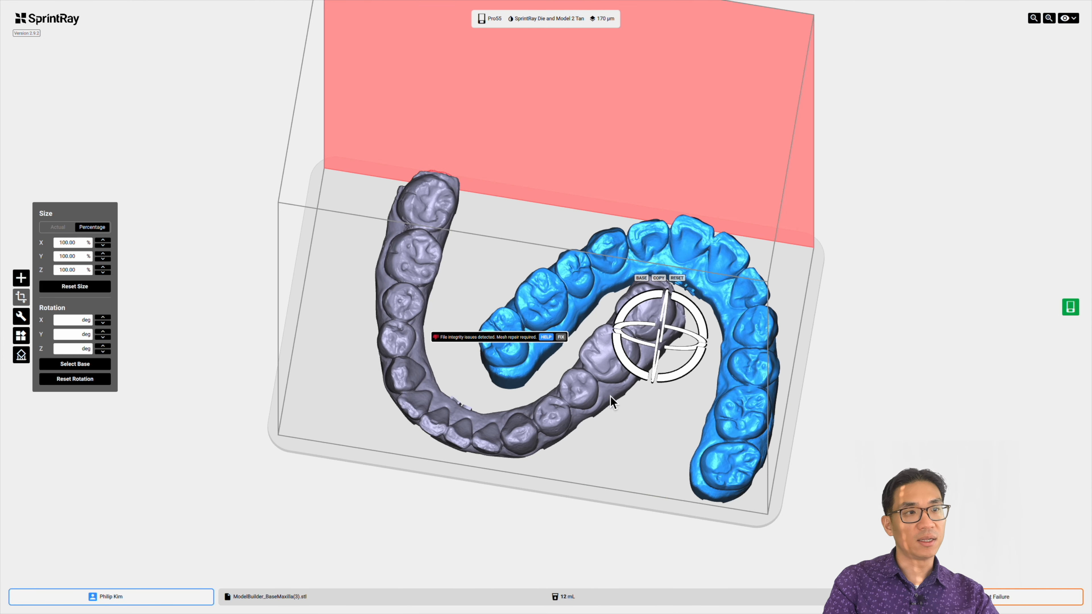
- Inspect the hollow undersides, drainage openings and side profile of both models on the platform
right_click_drag(611, 401, 620, 414)
right_click_drag(551, 463, 610, 409)
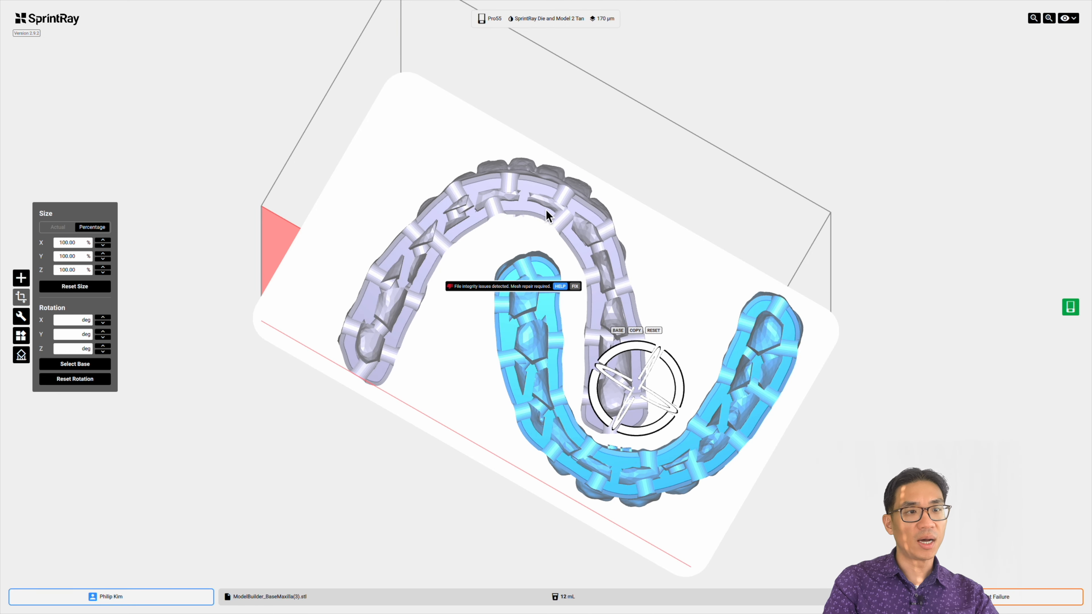
right_click_drag(516, 289, 518, 291)
right_click_drag(507, 375, 511, 382)
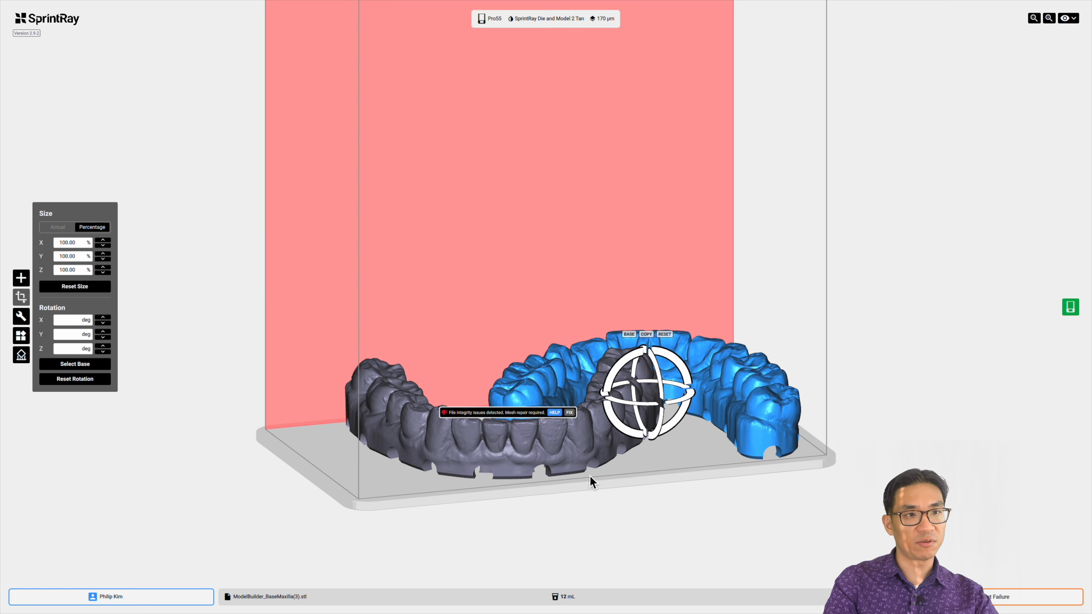
right_click_drag(619, 476, 501, 318)
right_click_drag(556, 127, 590, 241)
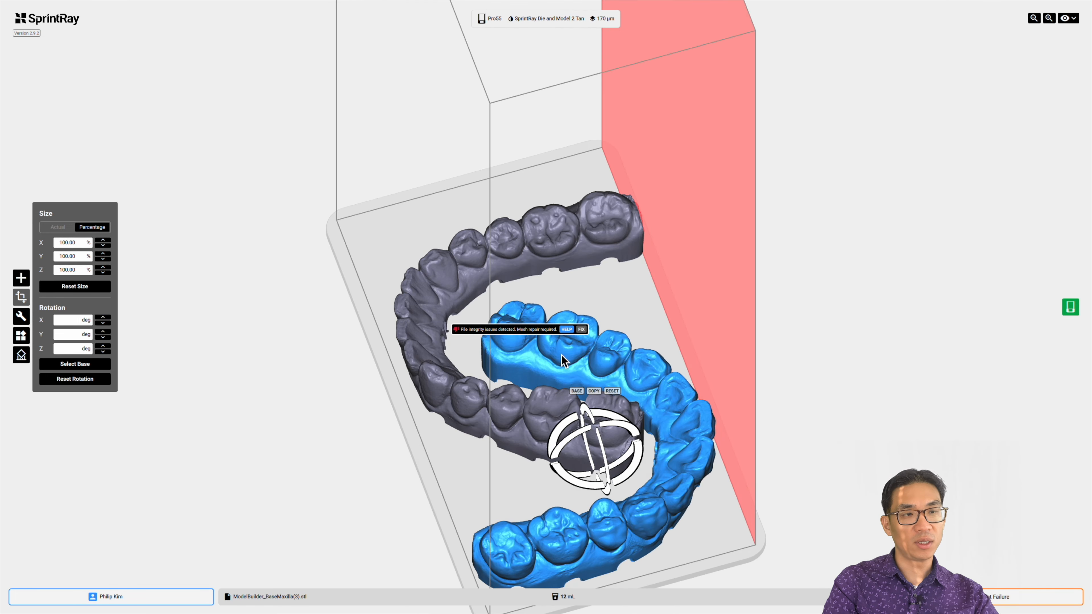
right_click_drag(445, 415, 507, 367)
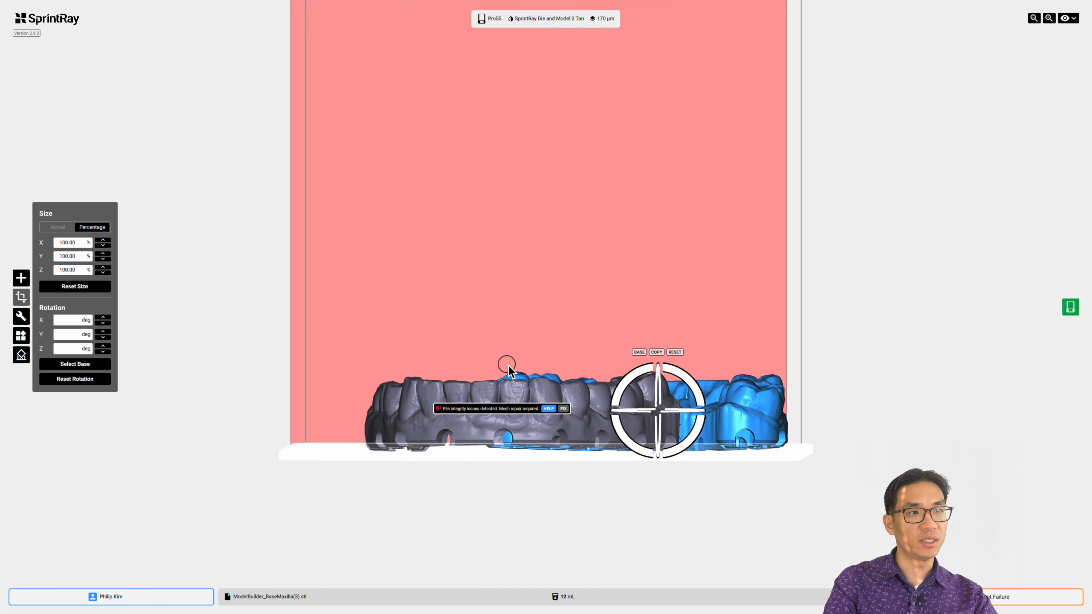
- Set the support density to L and the strength to M, and generate supports for all models
left_click(26, 358)
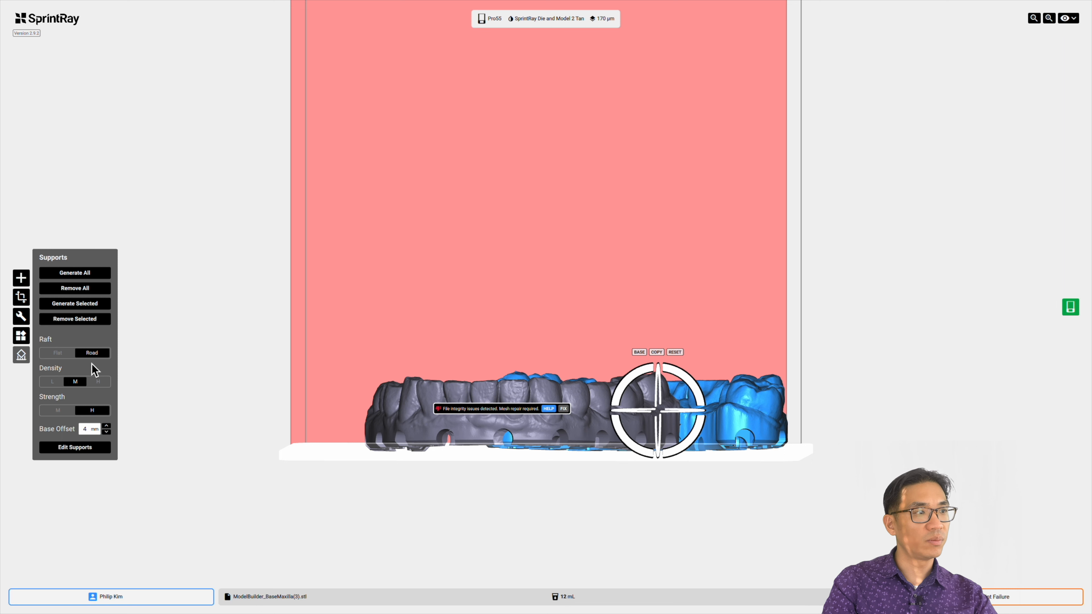
left_click(65, 356)
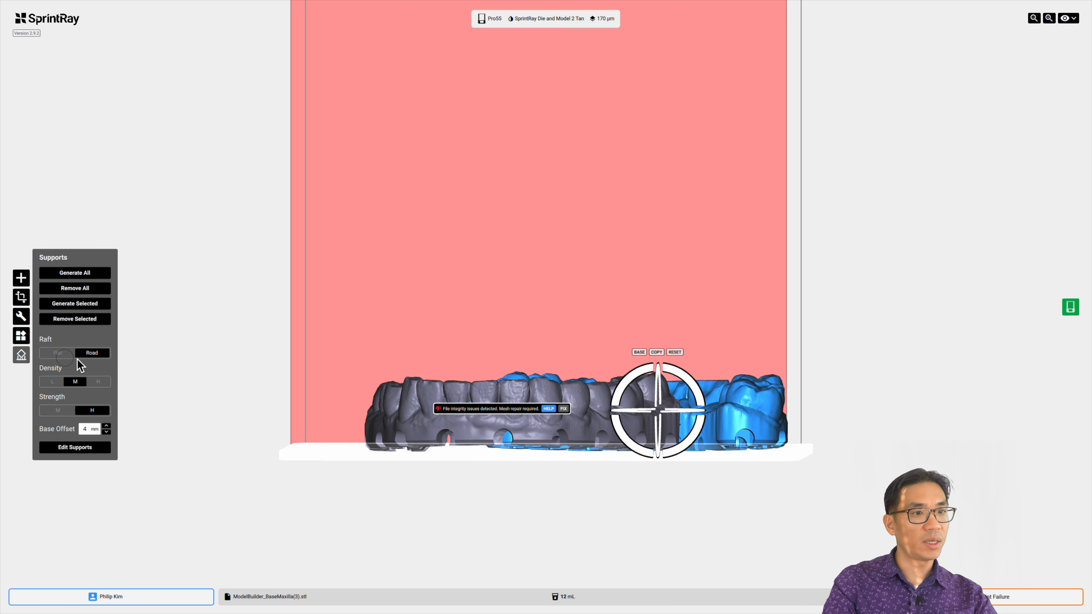
left_click(53, 382)
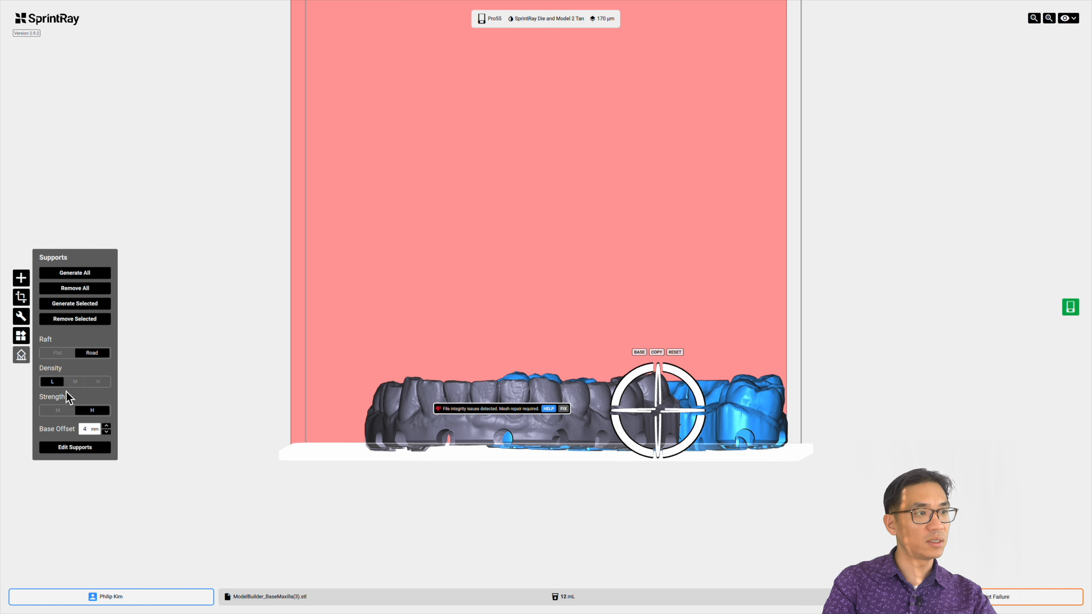
left_click(58, 410)
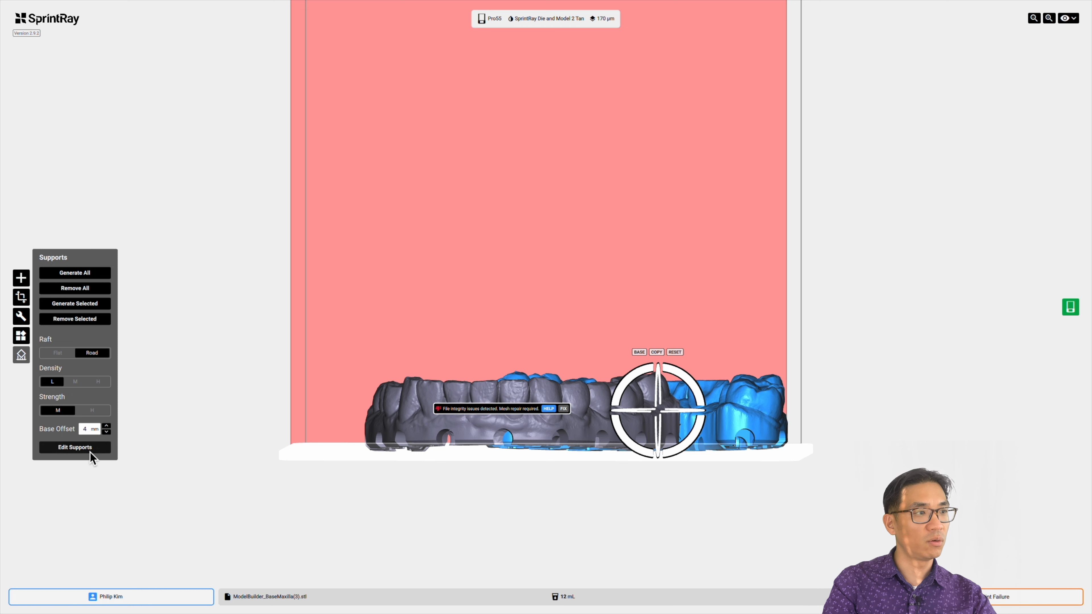
left_click(76, 274)
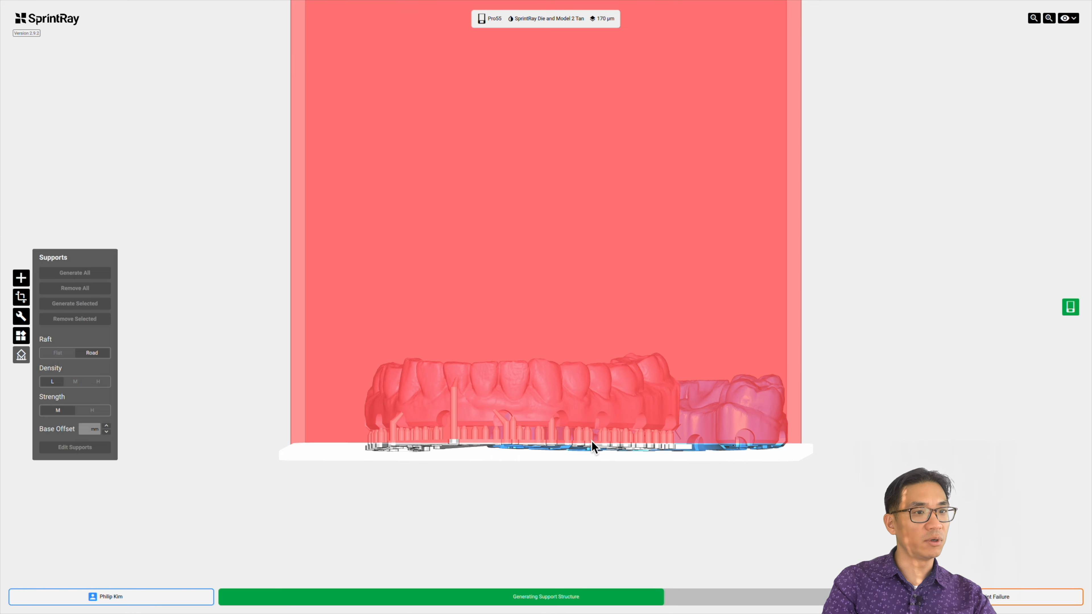
- Inspect the generated supports around both models and their position relative to the build volume limits
right_click_drag(592, 442, 557, 387)
right_click_drag(689, 157, 565, 262)
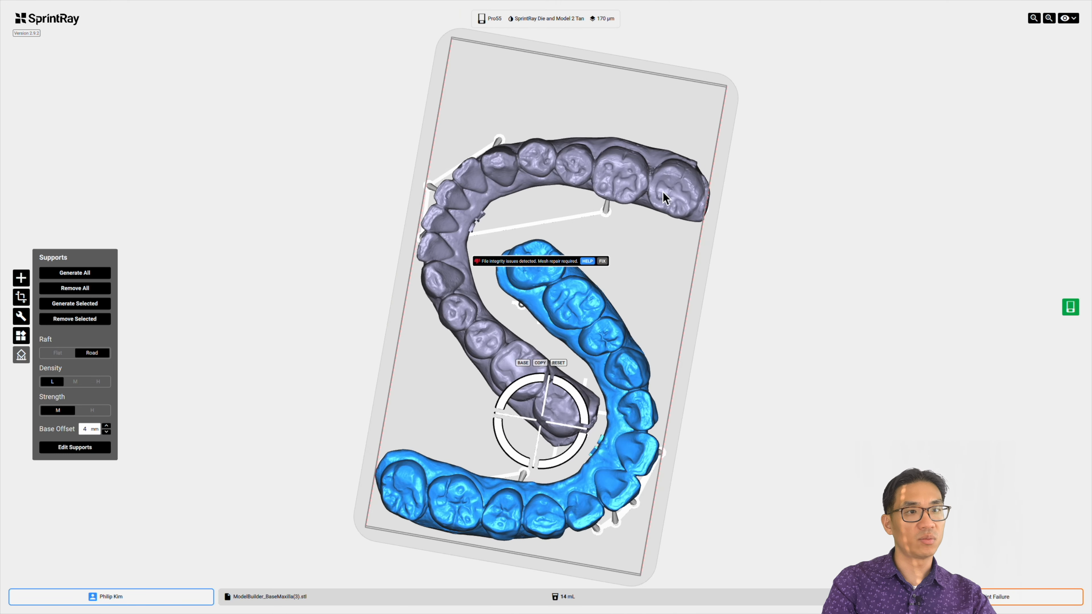
mouse_move(671, 257)
right_mouse_down()
mouse_move(657, 247)
mouse_move(664, 260)
right_mouse_up()
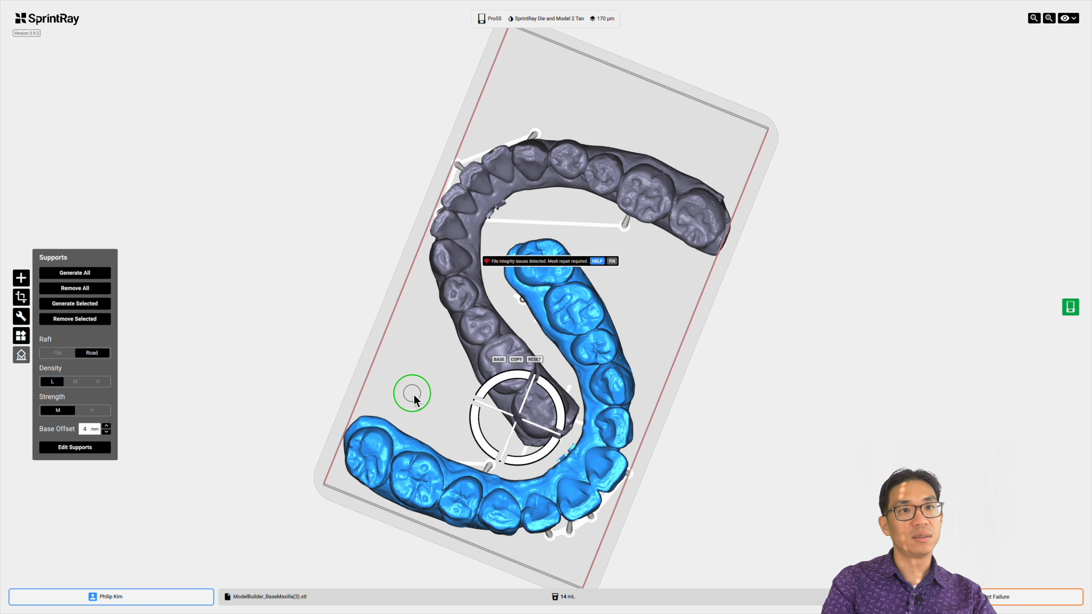
right_click_drag(413, 394, 415, 397)
mouse_move(445, 436)
right_mouse_down()
mouse_move(463, 418)
mouse_move(468, 425)
mouse_move(458, 422)
mouse_move(471, 397)
mouse_move(475, 411)
right_mouse_up()
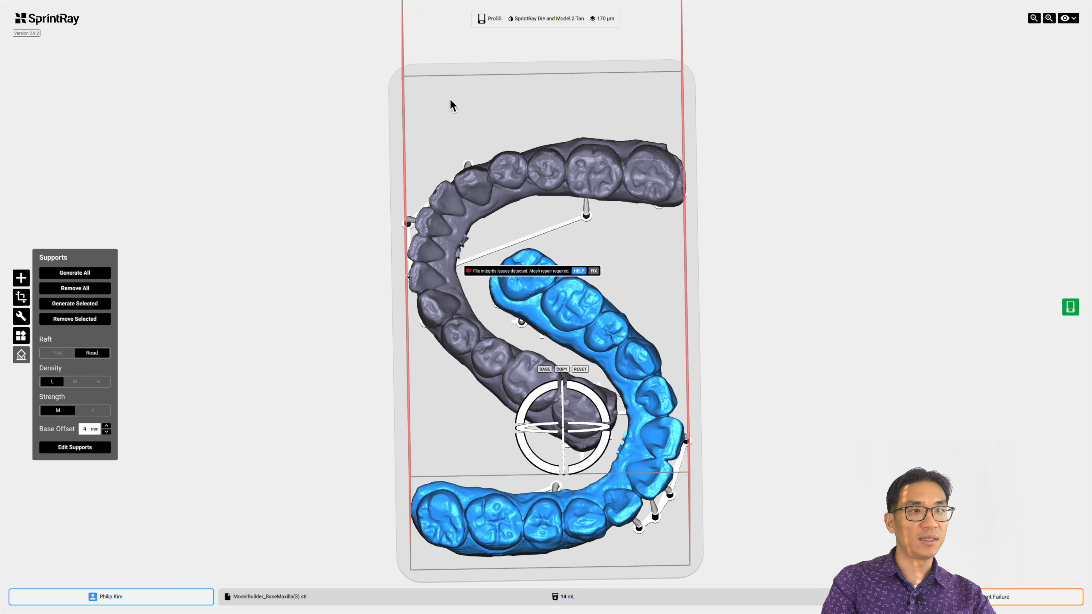
right_click_drag(532, 77, 533, 84)
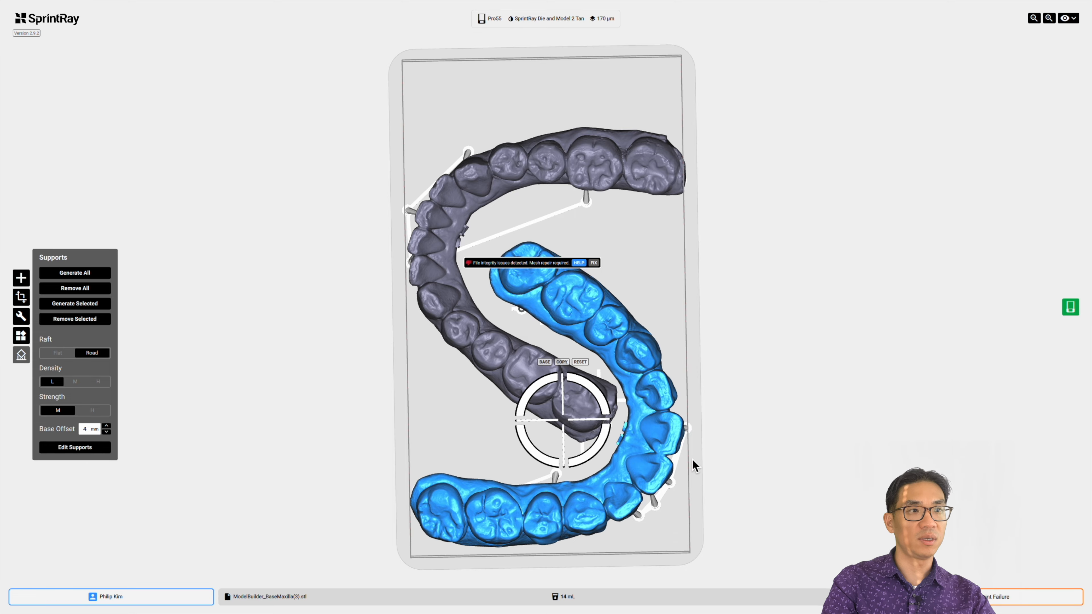
mouse_move(526, 600)
right_mouse_down()
mouse_move(527, 414)
mouse_move(495, 546)
mouse_move(436, 557)
right_mouse_up()
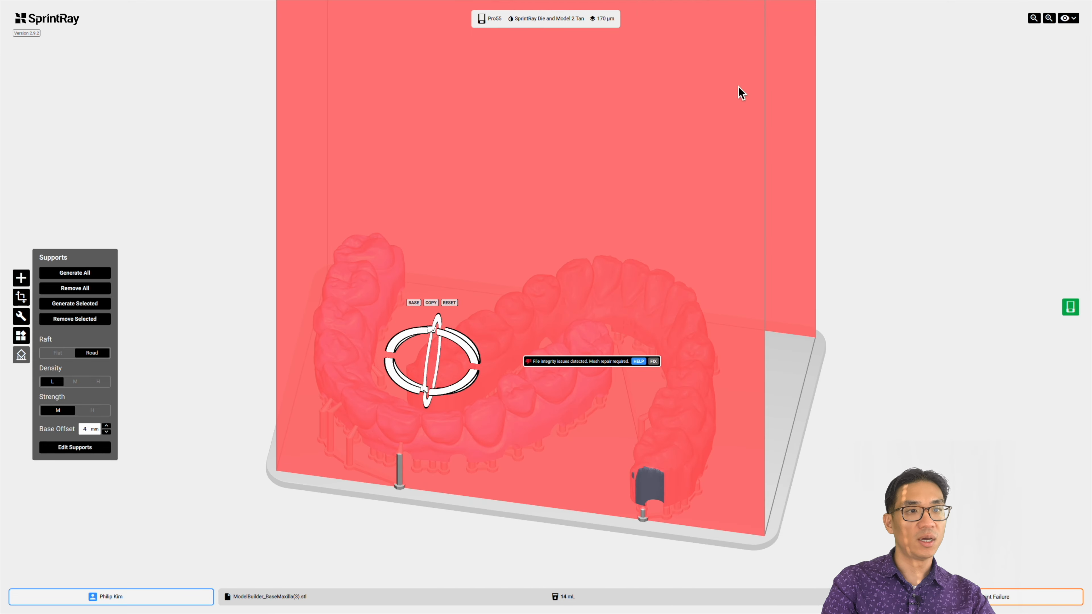
- Open the print setup, generate the print preview, scrub through its layers, and return to the print job details
left_click(1071, 306)
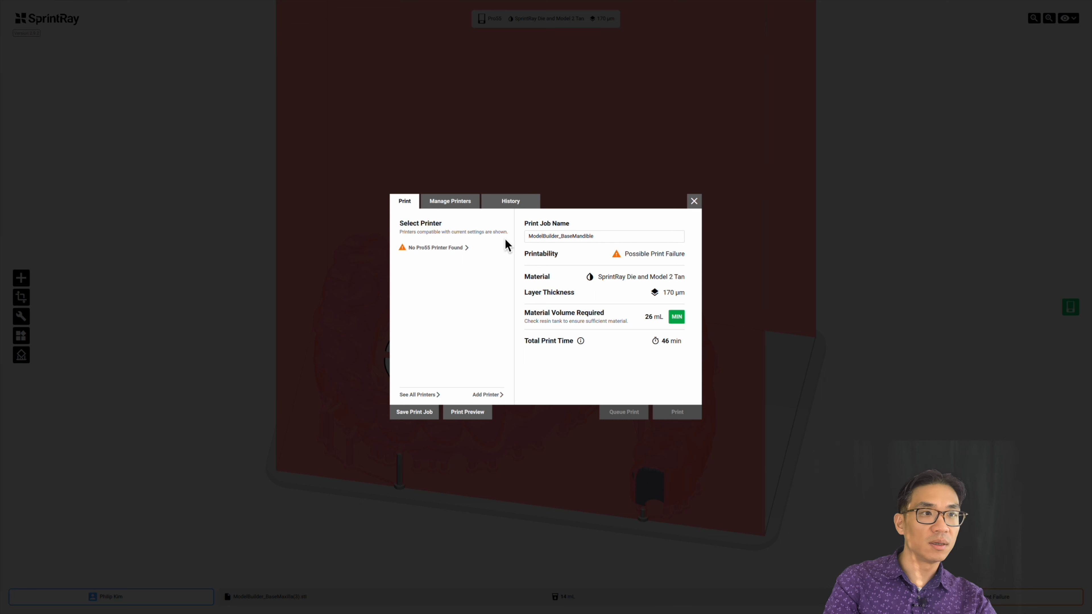
left_click(697, 202)
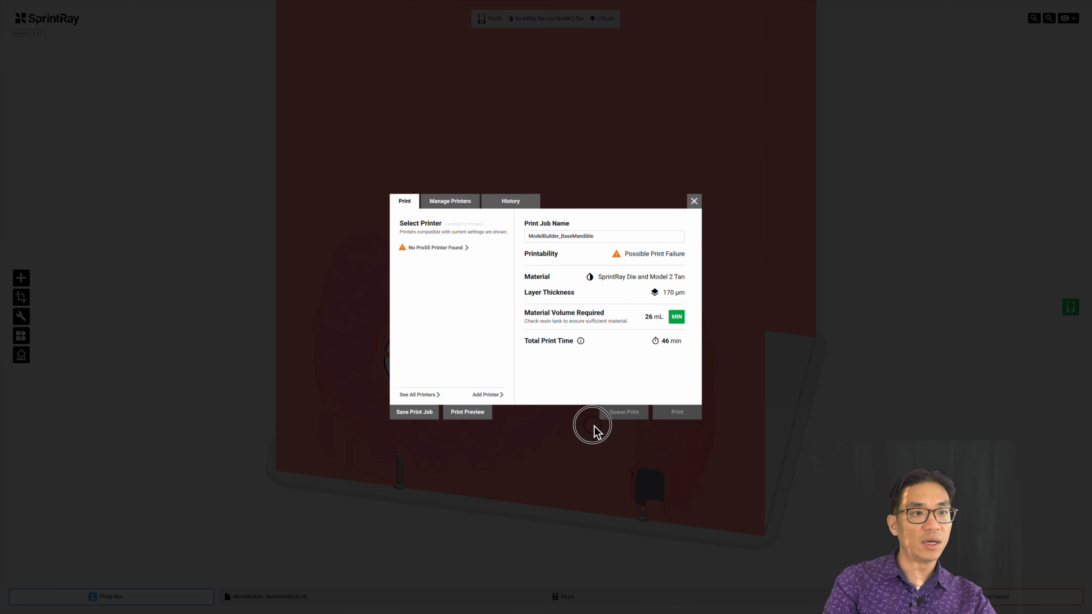
left_click(468, 413)
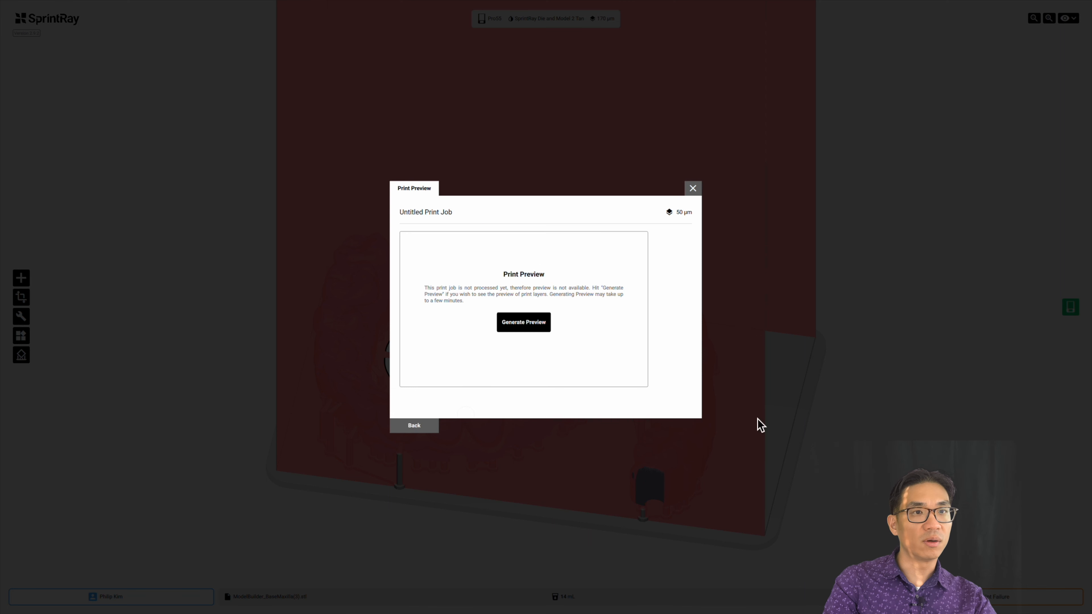
left_click(524, 323)
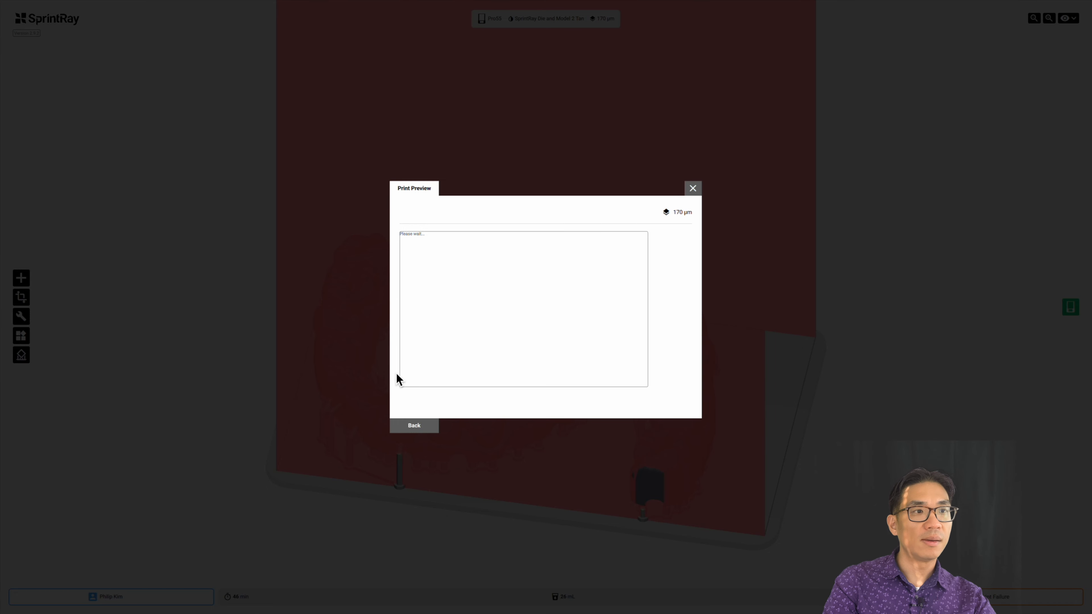
left_click_drag(680, 382, 673, 234)
left_click(406, 425)
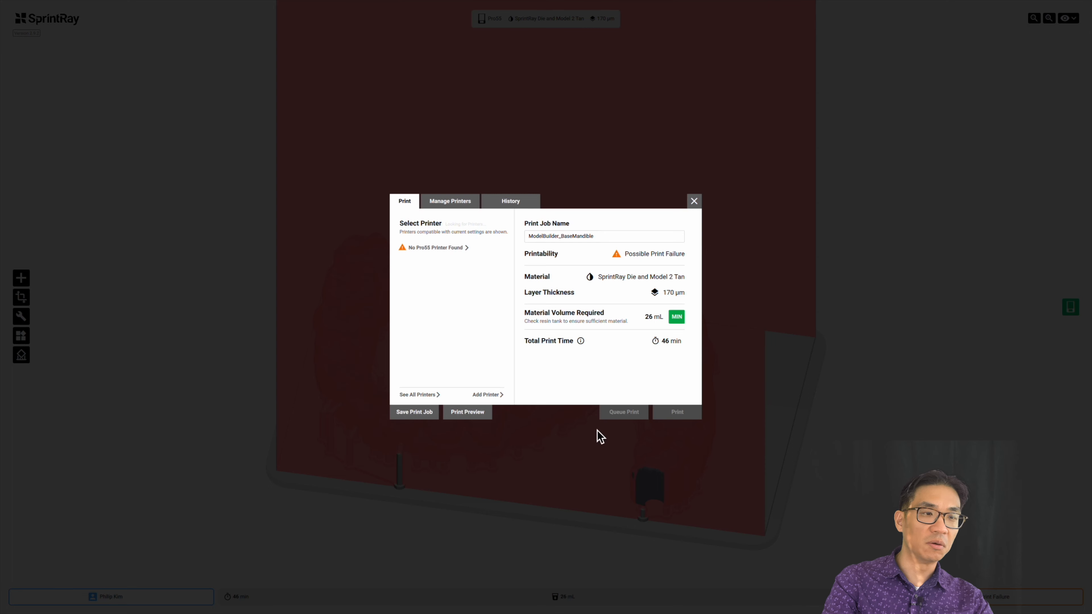